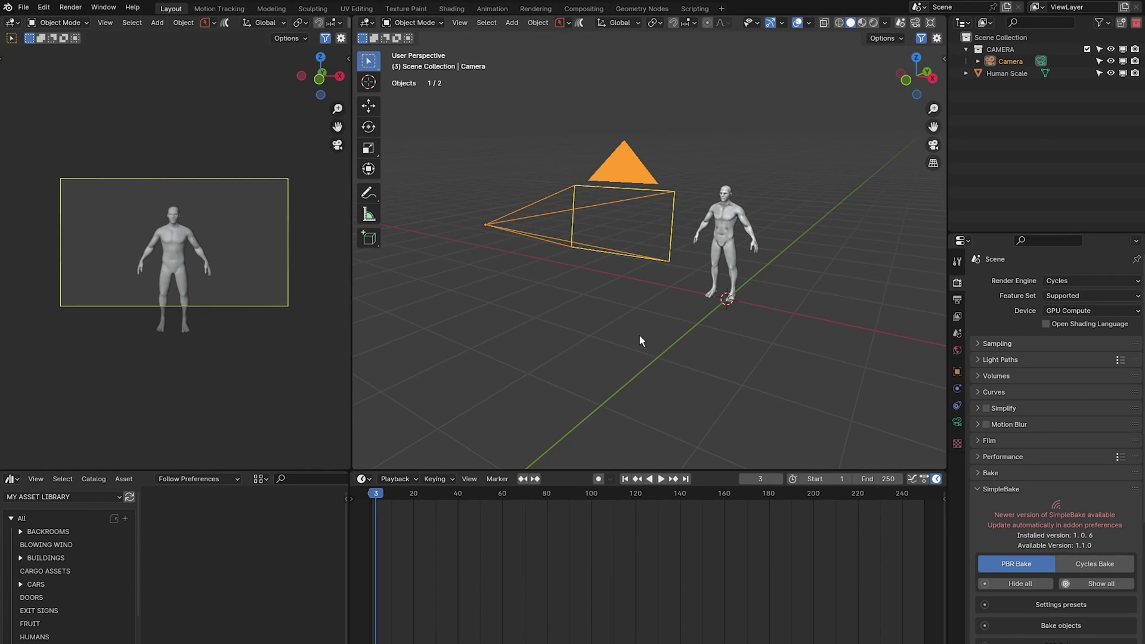
Step: Add a Video Editing workspace and delete the Channel 5 sound strip
click(722, 10)
mouse_move(719, 78)
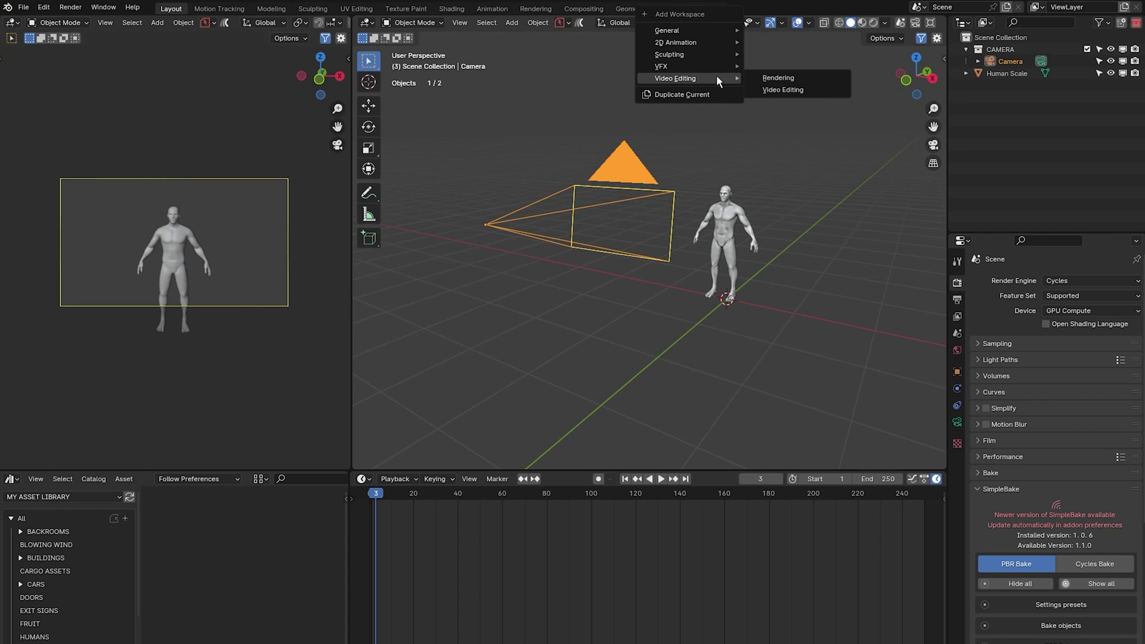
click(808, 89)
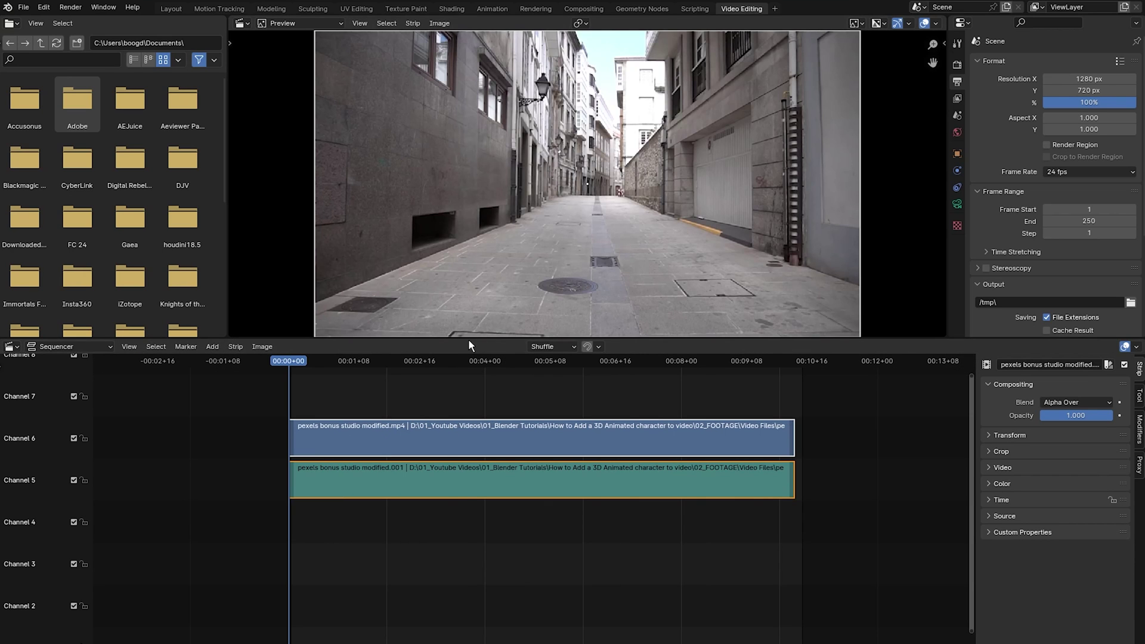
click(466, 500)
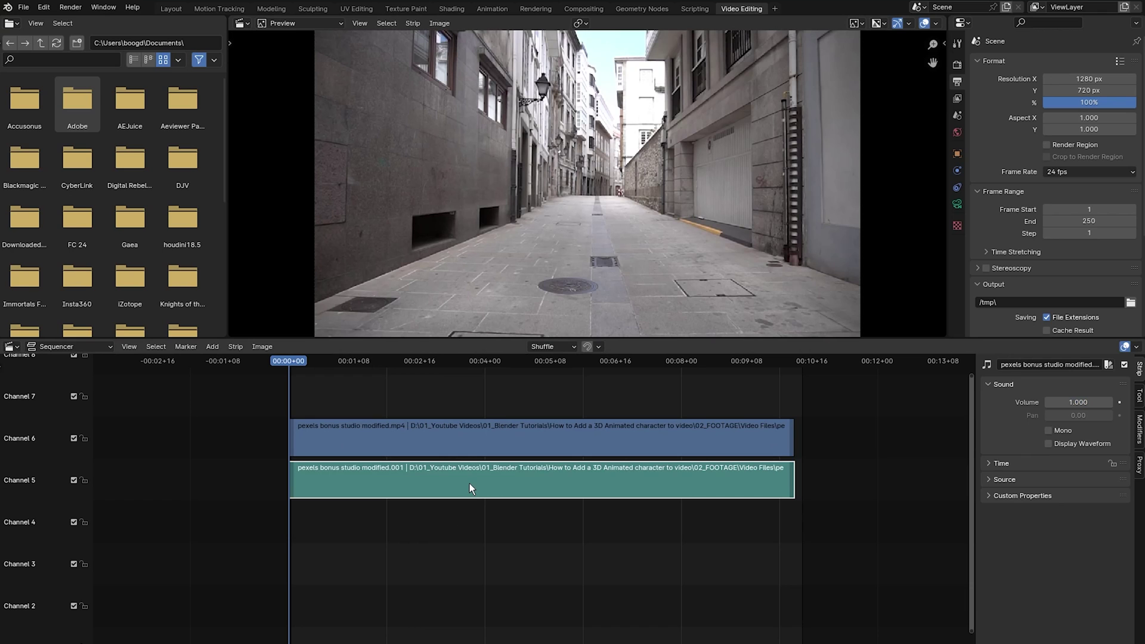
key(Delete)
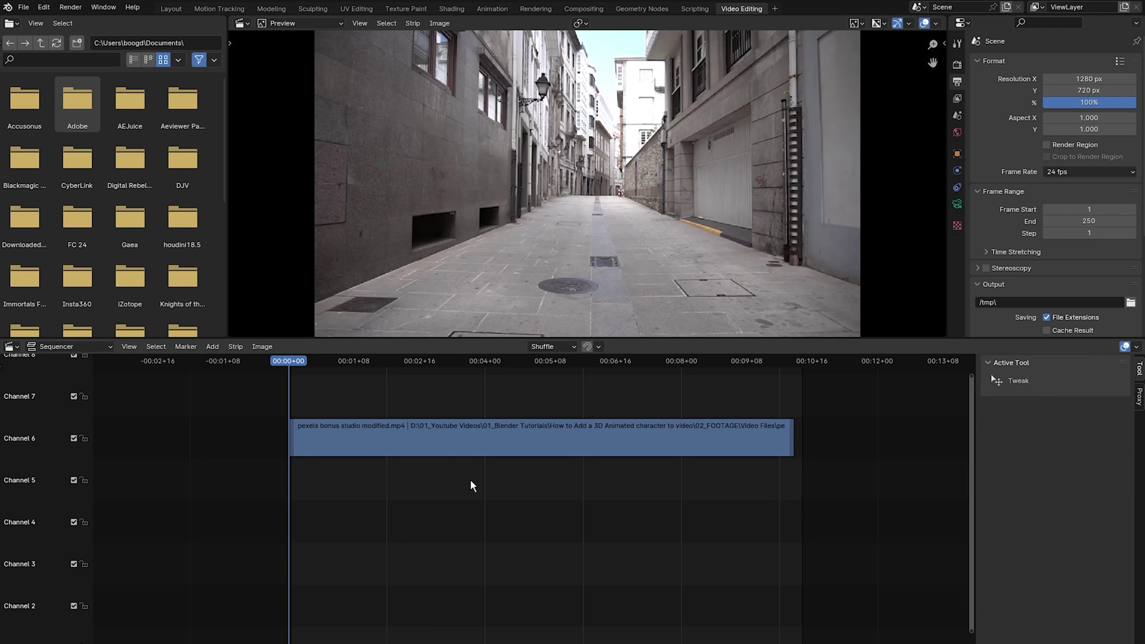
Step: Set the scene End frame to 245, the footage's last frame, and reselect the video strip
drag(768, 359, 780, 362)
key(Left)
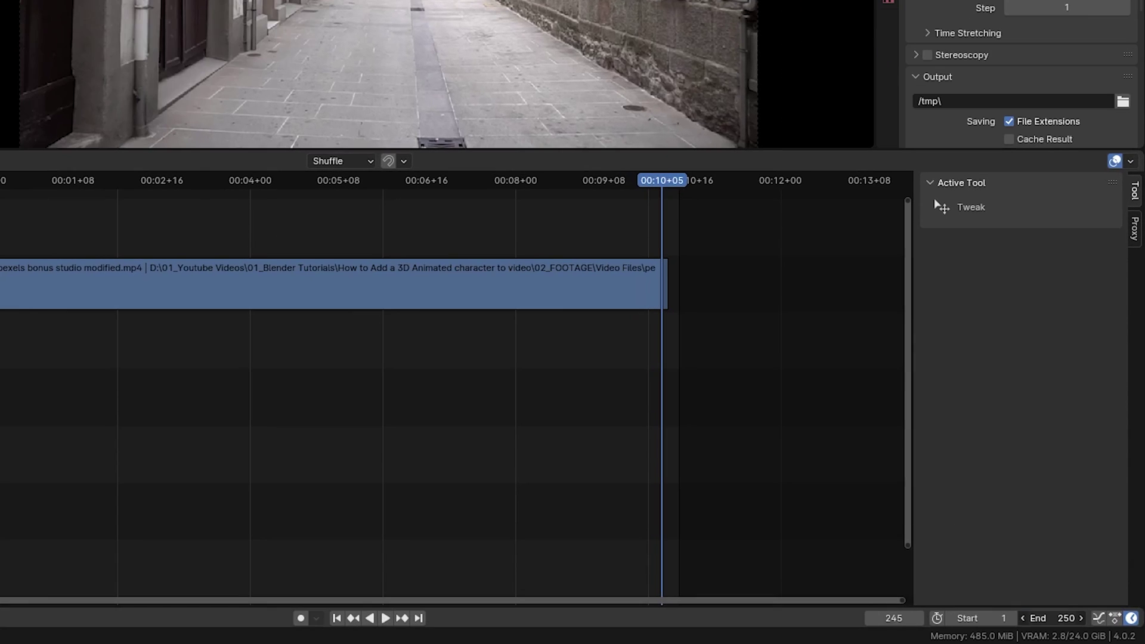
click(1067, 617)
text(245)
key(Return)
click(529, 271)
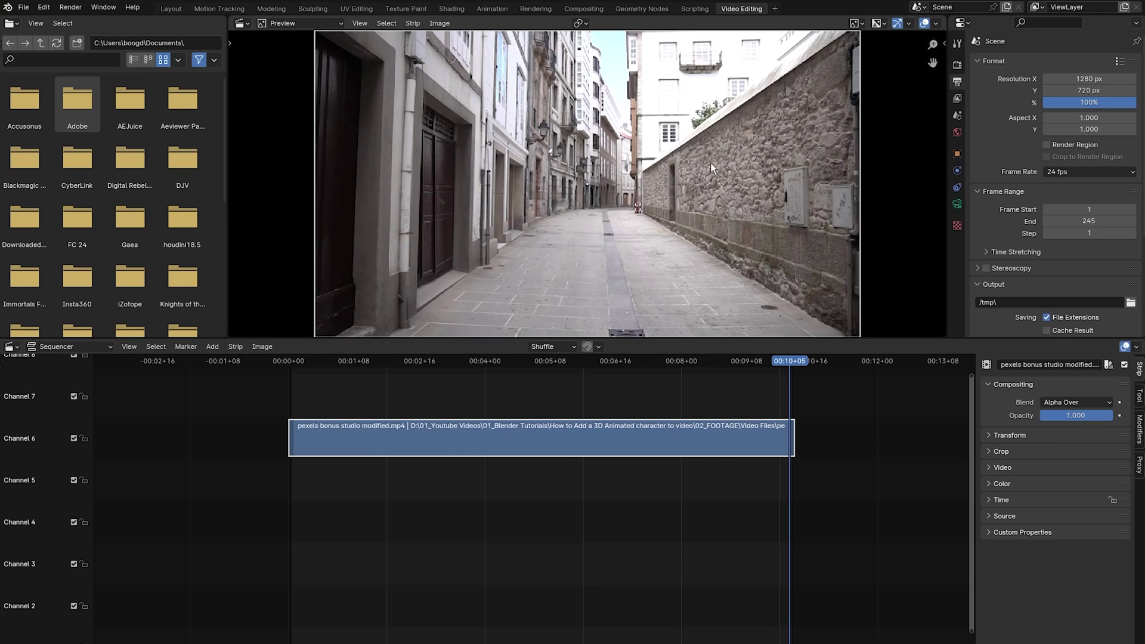
Step: Set the render resolution to 1920 x 1080
scroll(750, 162, down, 1)
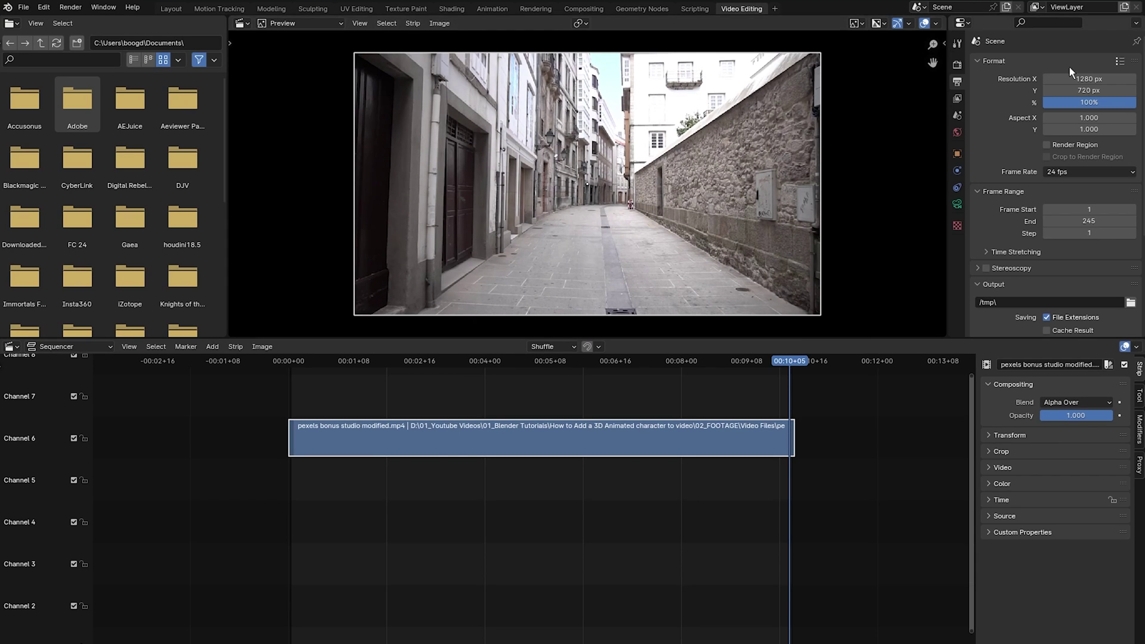
double_click(1094, 74)
text(1920)
key(Tab)
text(1080)
key(Return)
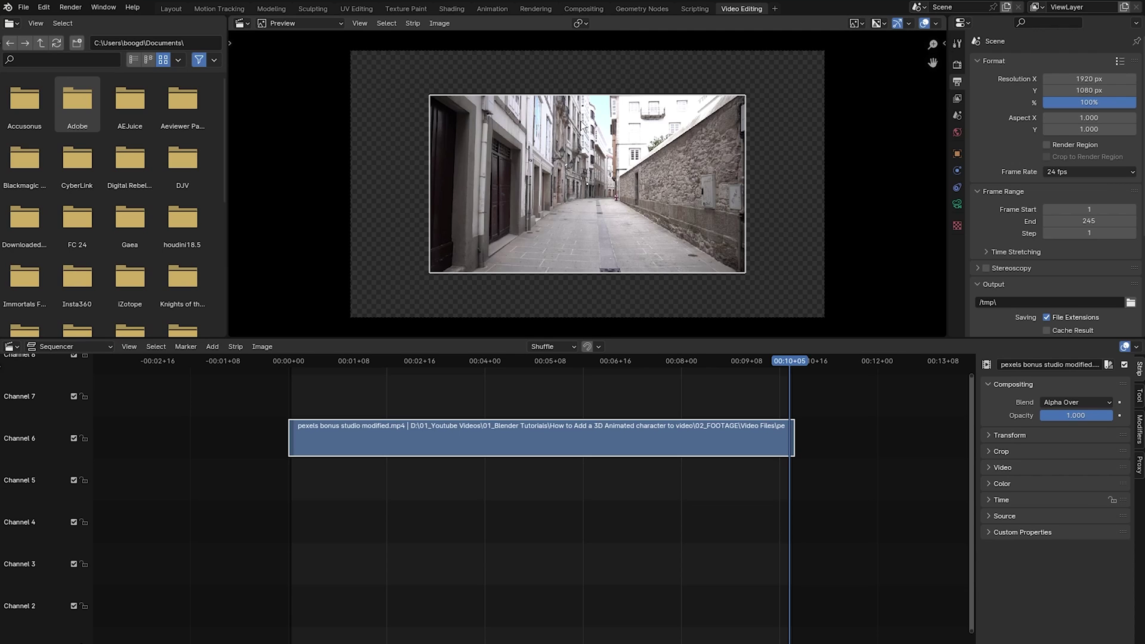
Step: Apply Scale to Fill so the street footage strip fills the frame
click(262, 348)
mouse_move(280, 372)
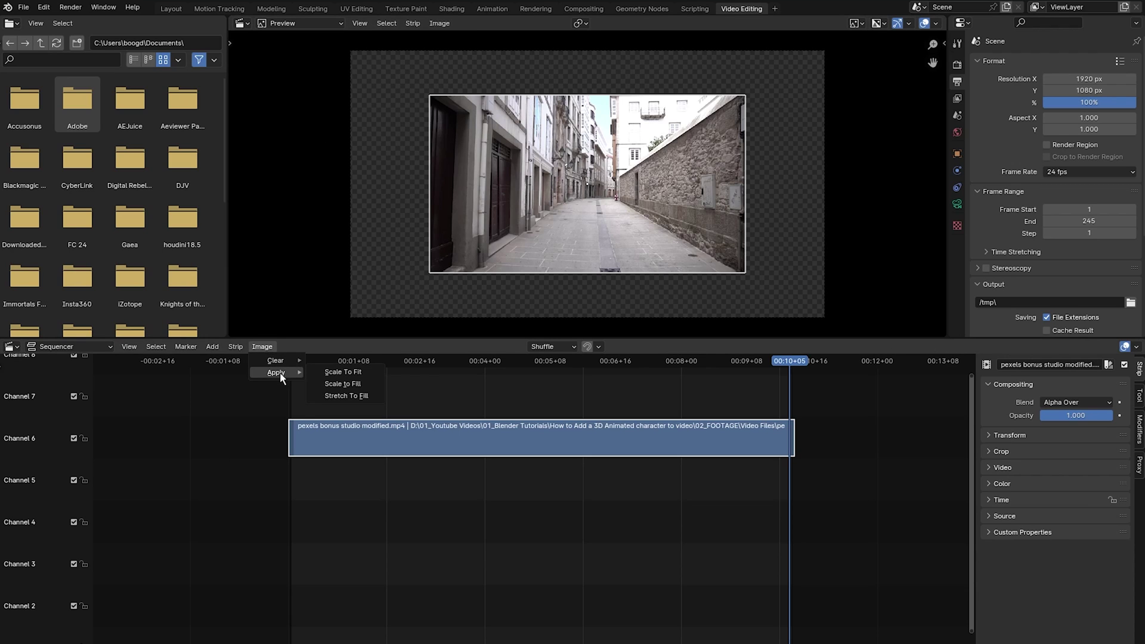
click(354, 372)
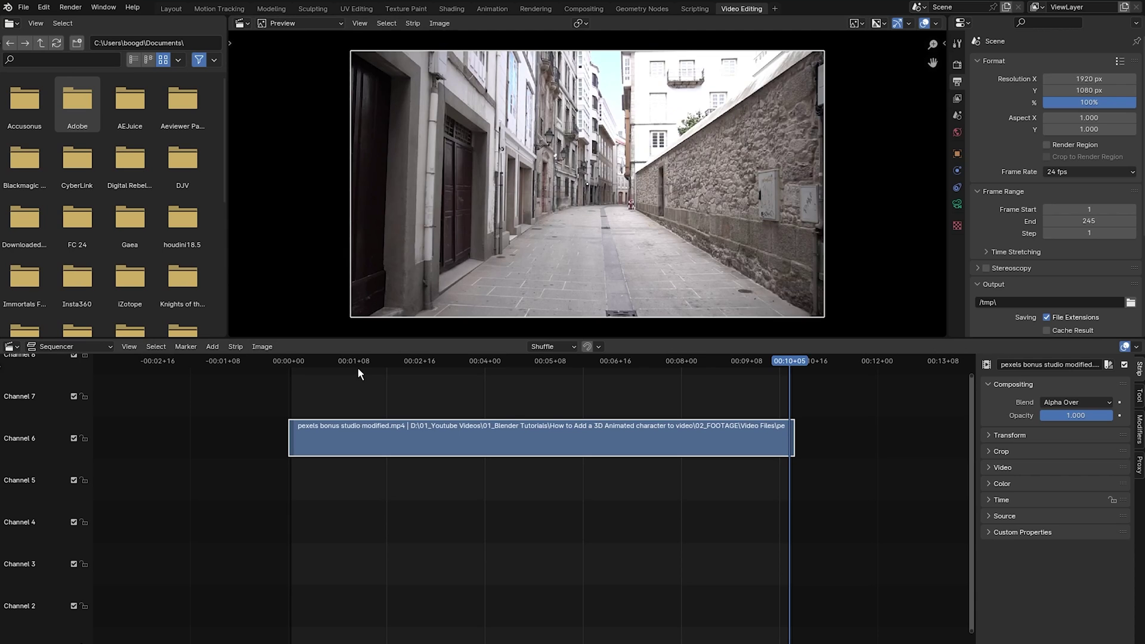
Step: Expand the Color Management settings in Render properties
click(957, 65)
scroll(983, 296, down, 8)
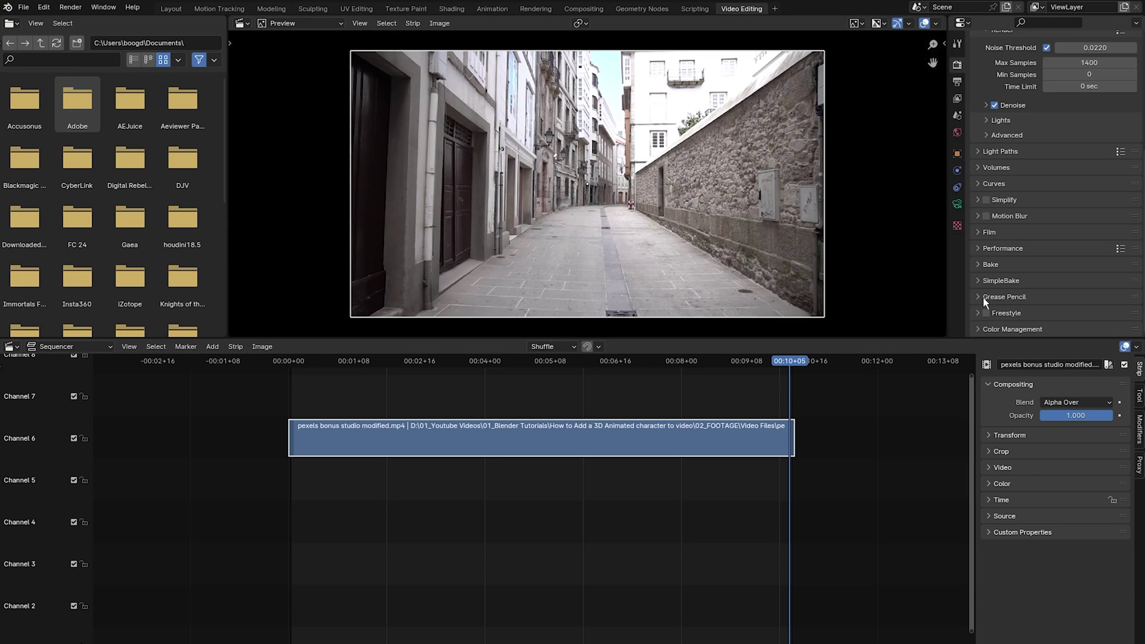
click(979, 329)
scroll(999, 278, down, 5)
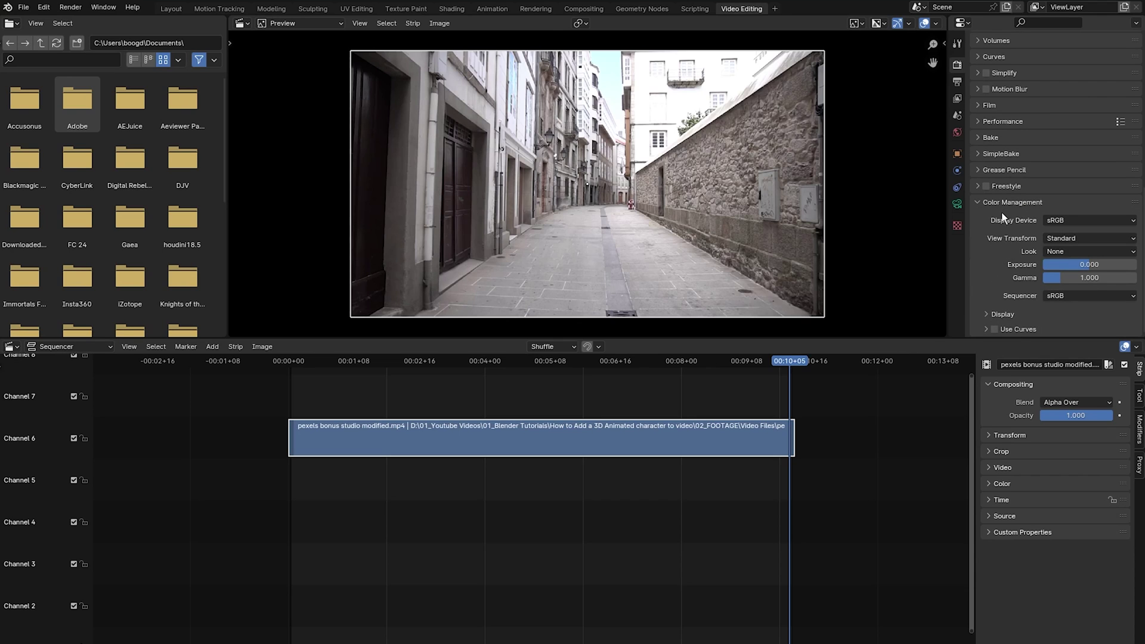
Step: Set the output file format to JPEG, keeping the /tmp\ output path
click(957, 81)
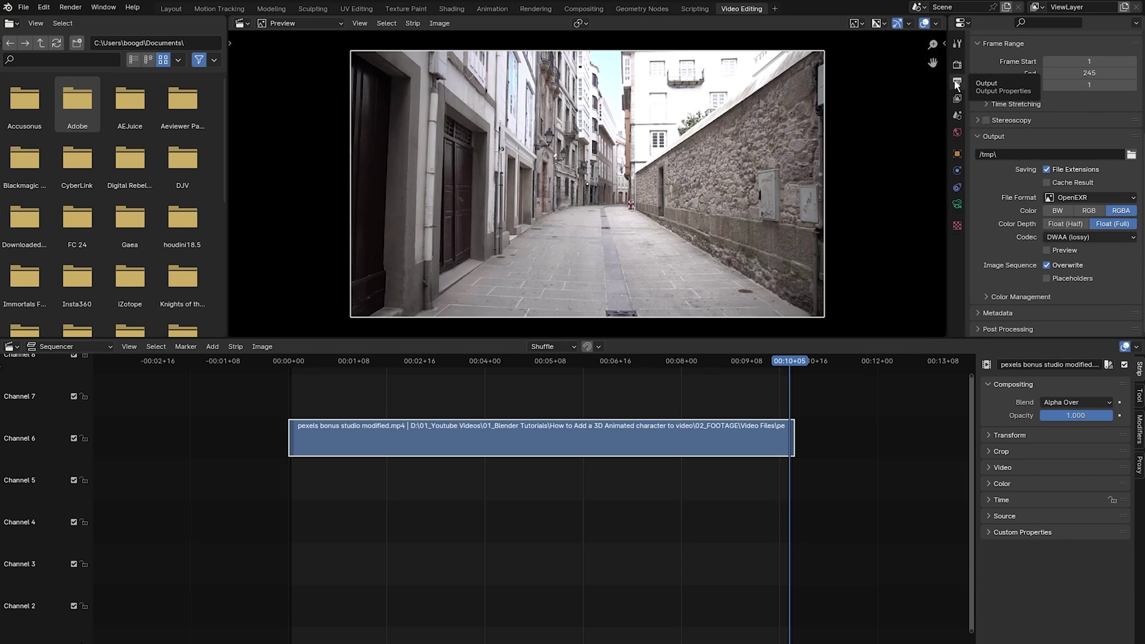
click(1053, 198)
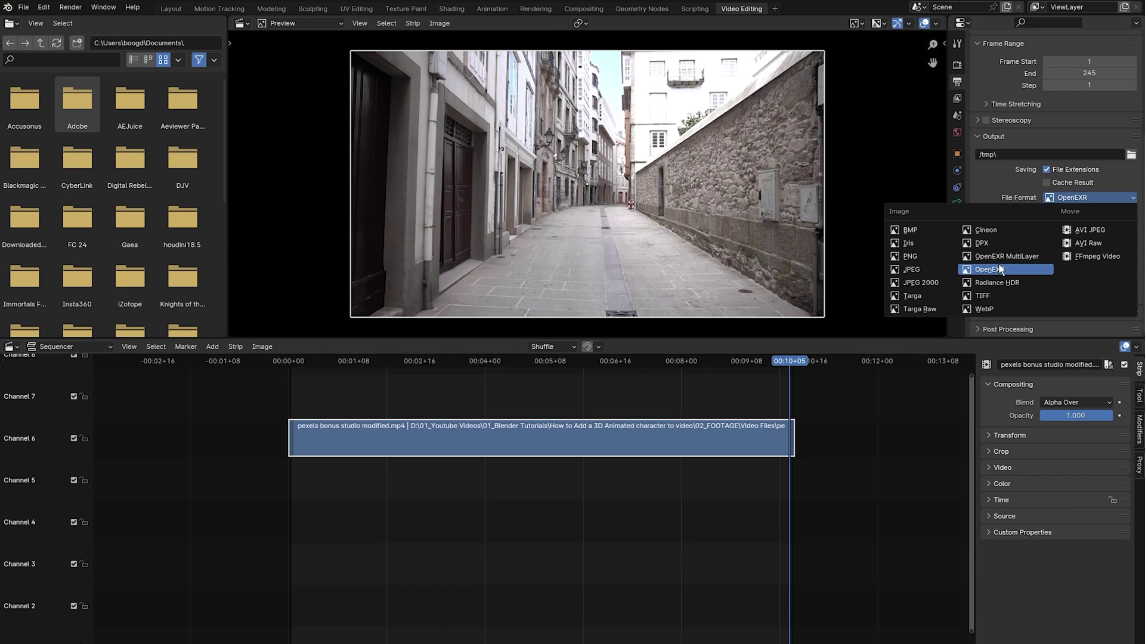
click(934, 274)
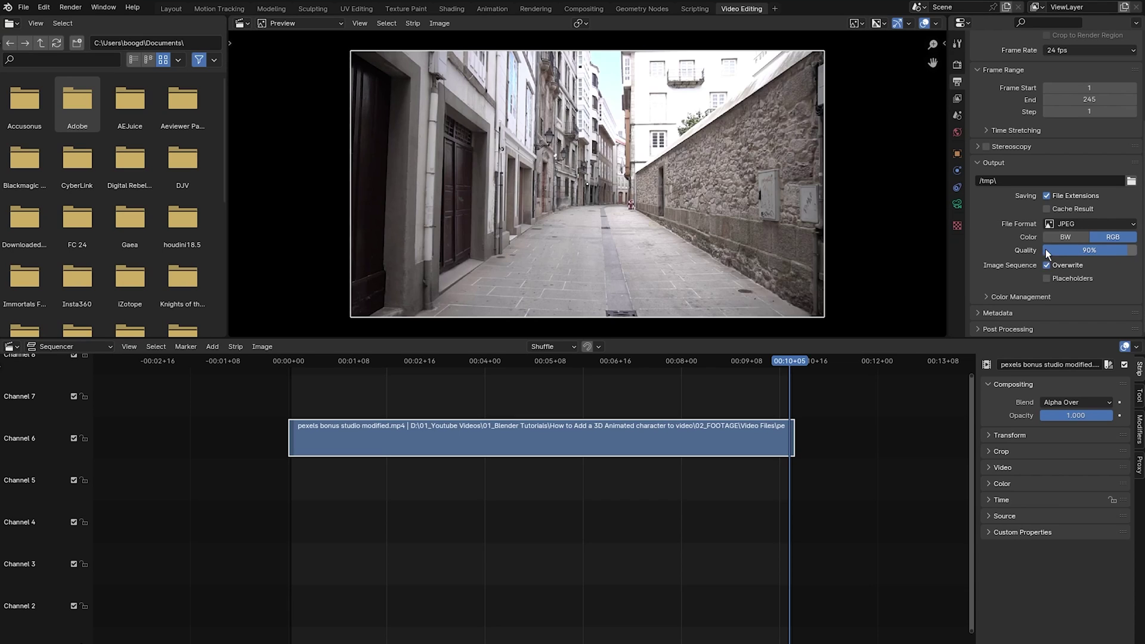
click(1131, 180)
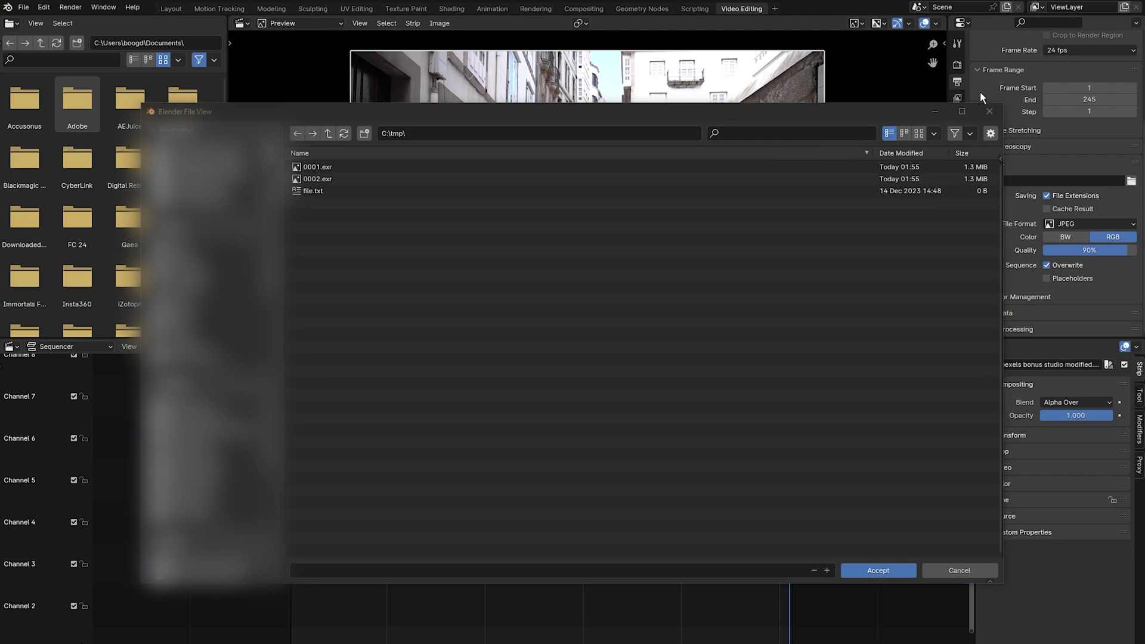
click(992, 113)
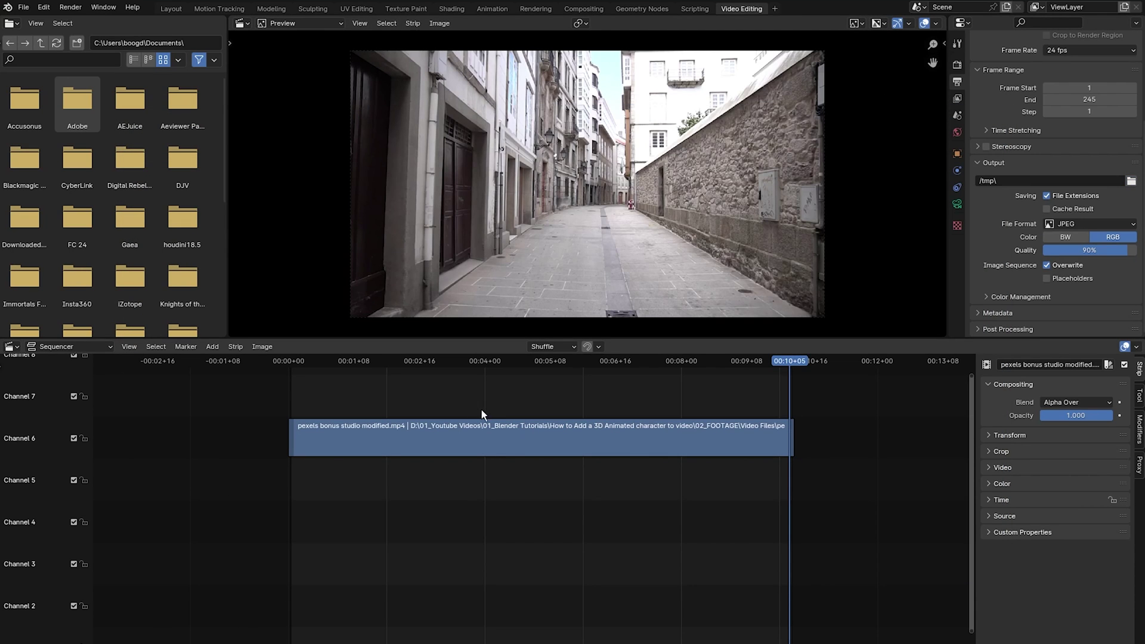
click(80, 8)
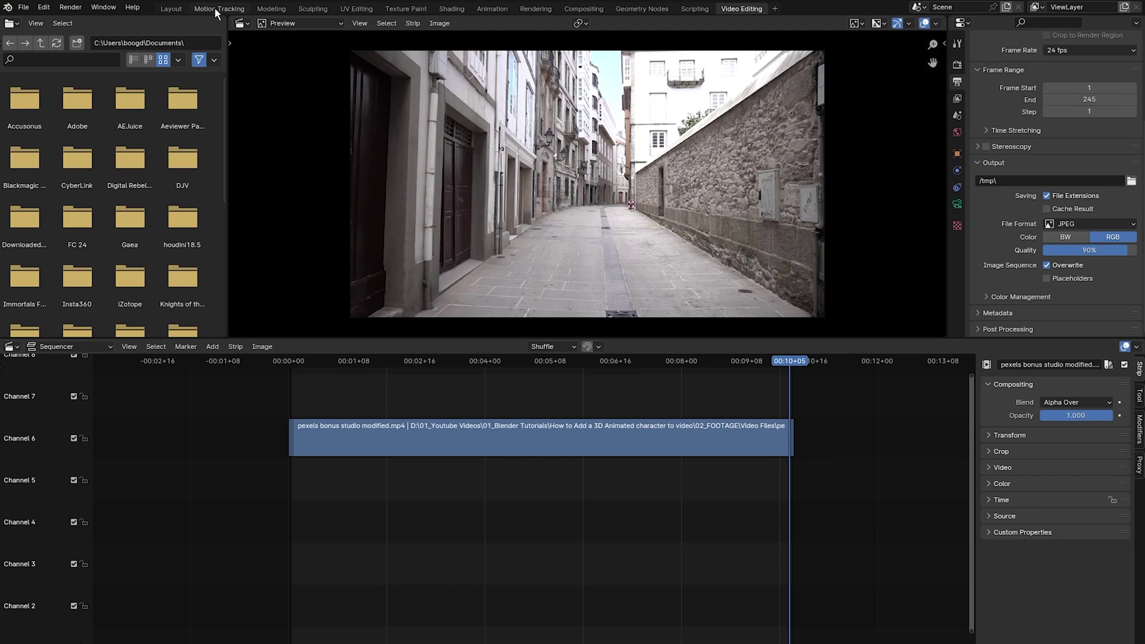
Step: Add a VFX > Motion Tracking workspace
click(775, 9)
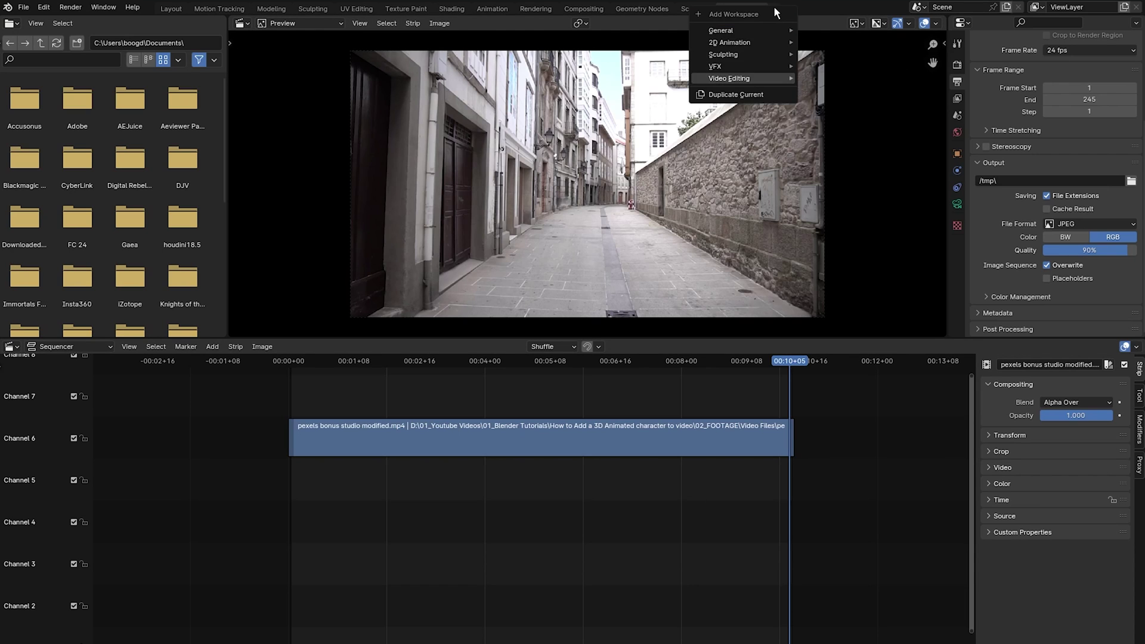
mouse_move(753, 67)
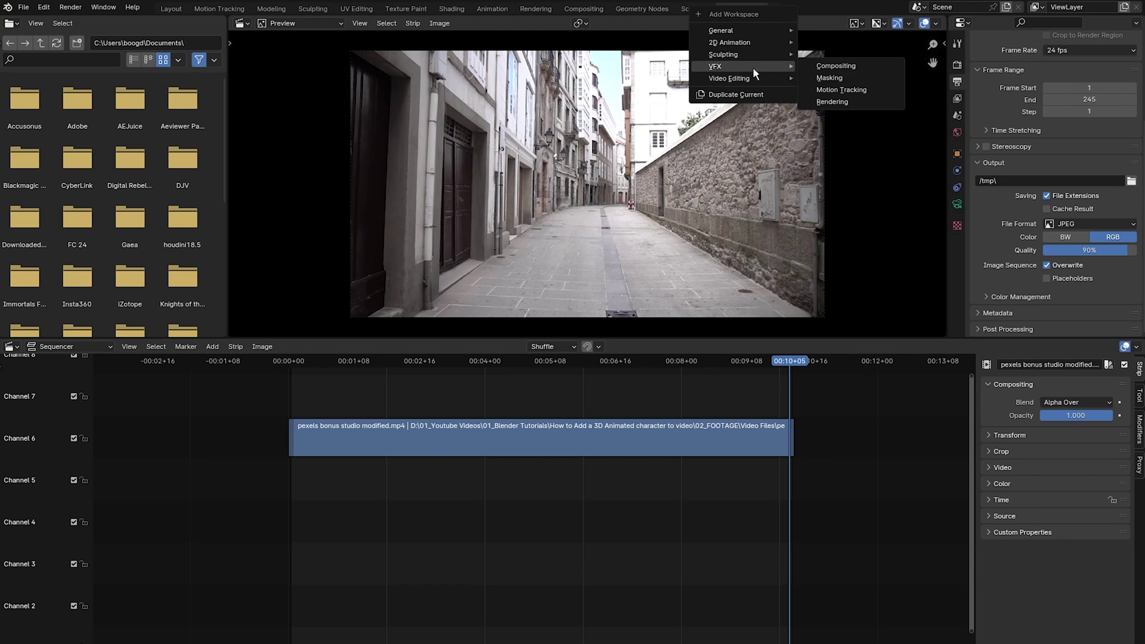
click(857, 90)
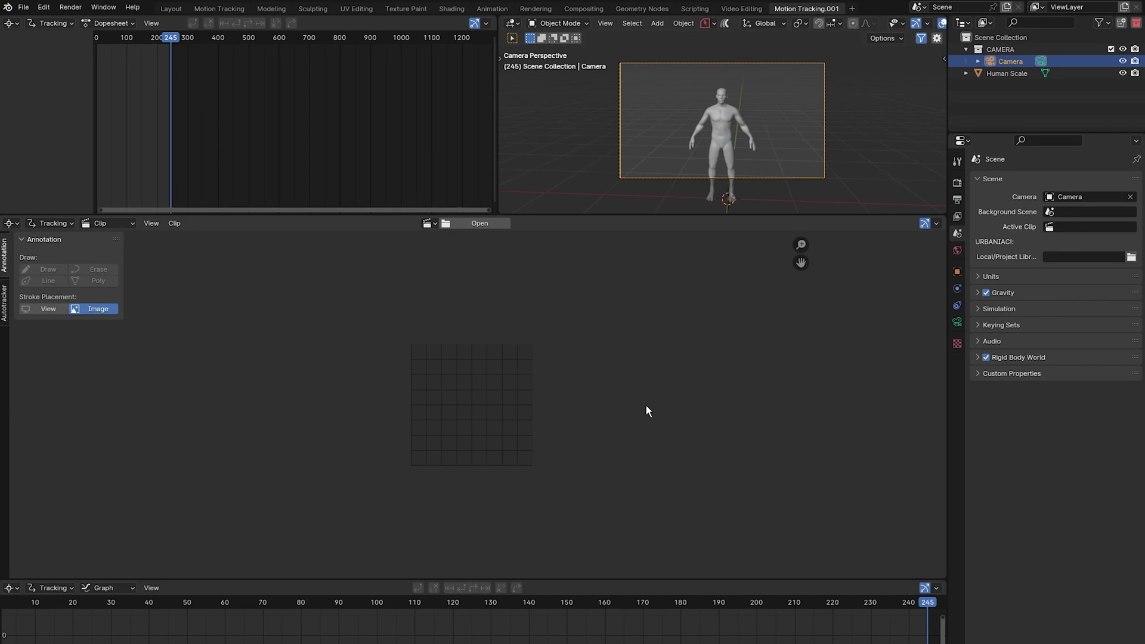
Step: Browse to the Pexels Image sequence folder and select 0001.exr for the clip
click(477, 223)
drag(504, 117, 414, 119)
click(120, 572)
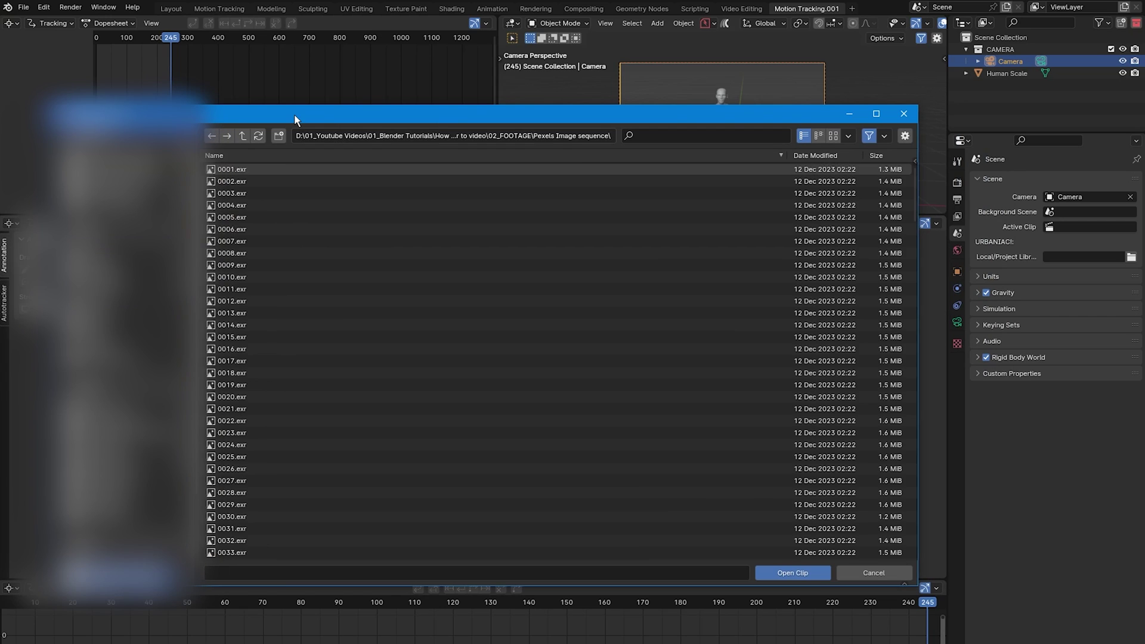
click(257, 171)
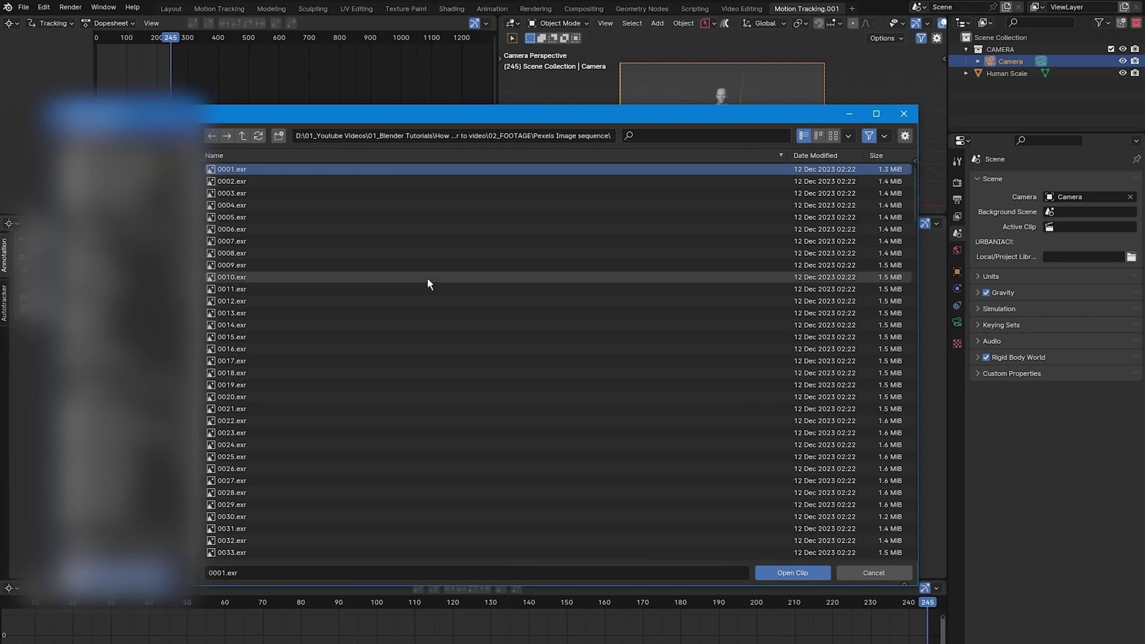
Step: Load all EXR frames as the clip, match the scene frame range and prefetch frames
key(a)
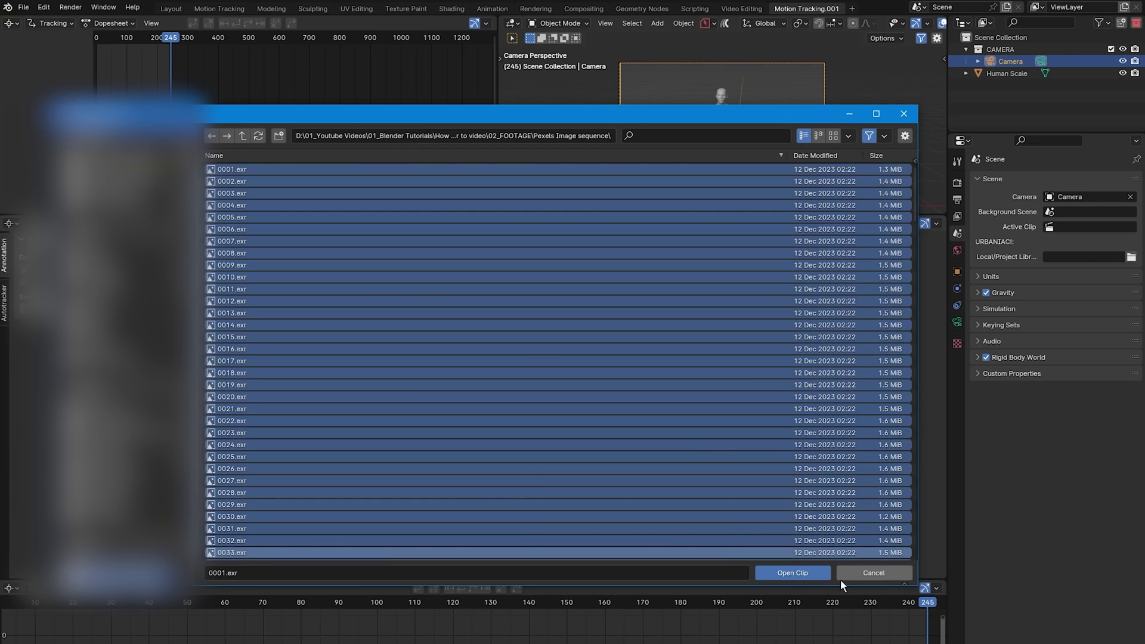
click(787, 572)
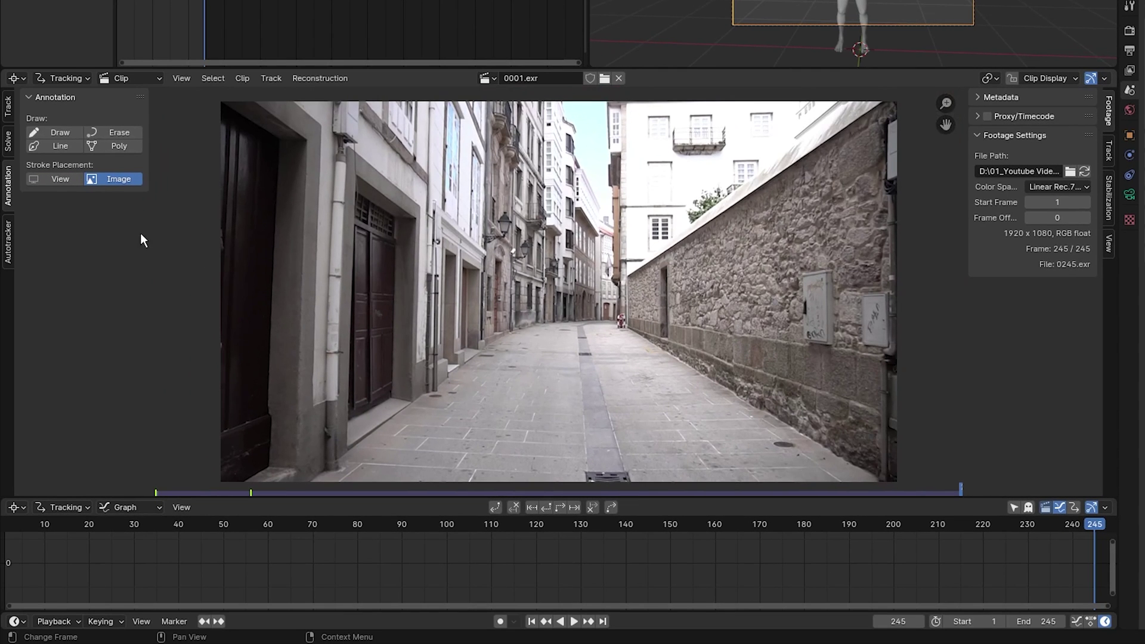
click(9, 106)
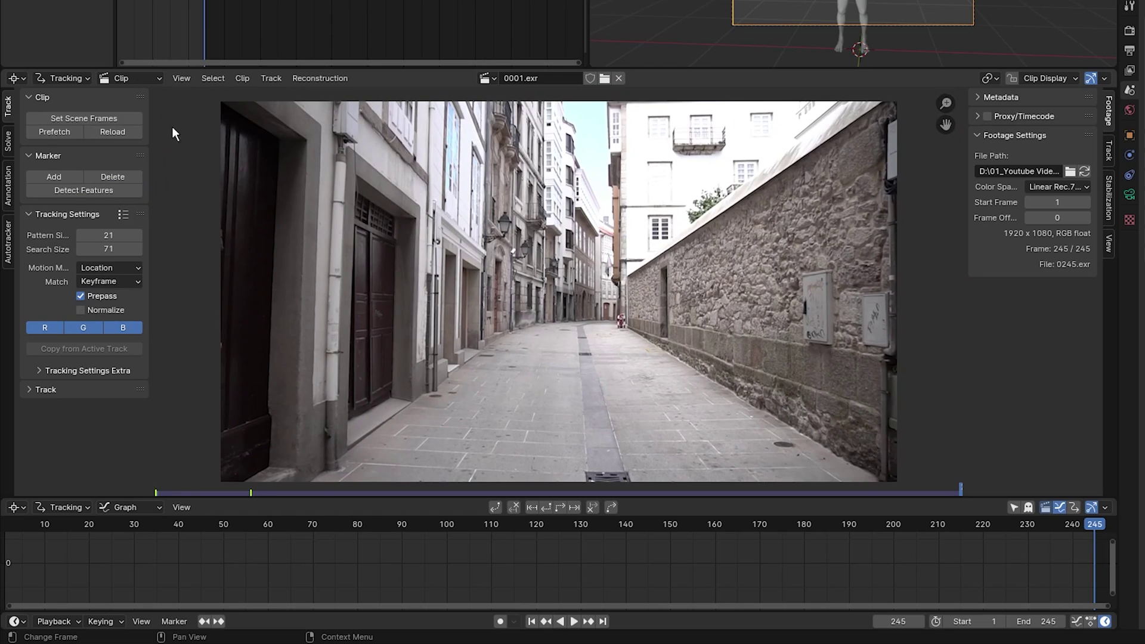
click(123, 118)
click(59, 134)
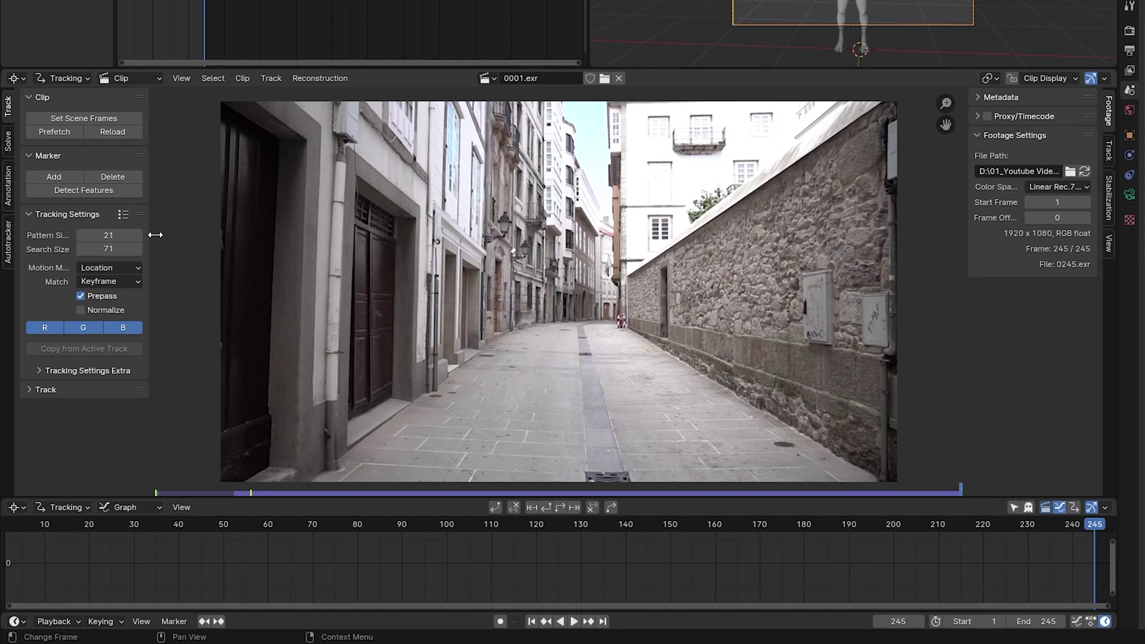
Step: Set Motion Model to Perspective, Match to Previous frame, and enable Normalize
drag(150, 236, 209, 238)
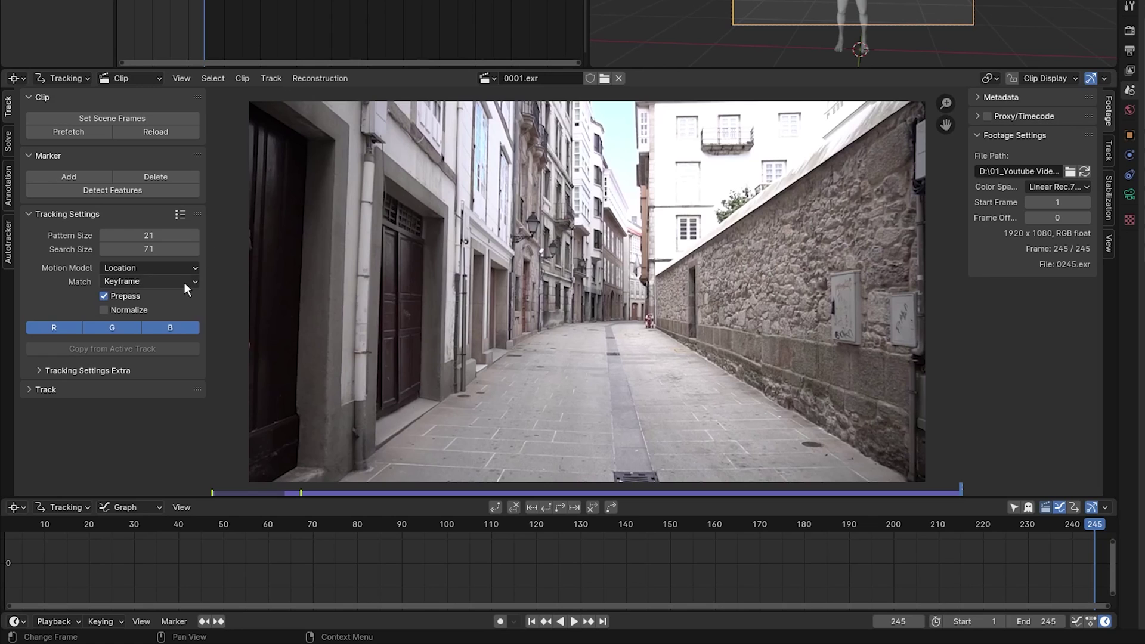
click(171, 267)
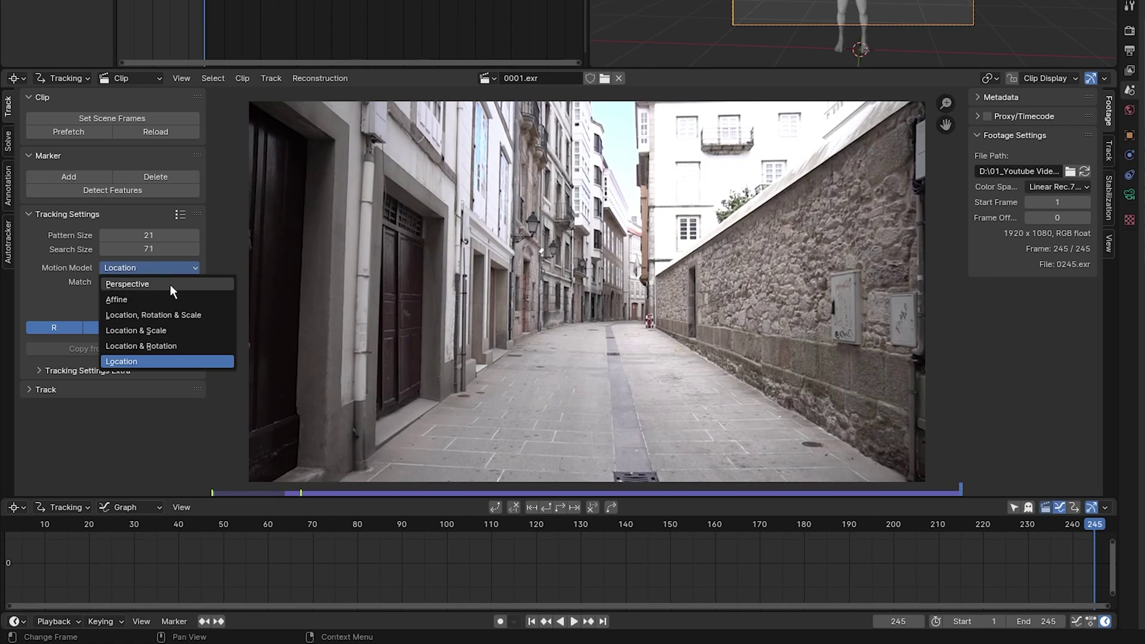
click(170, 285)
click(167, 278)
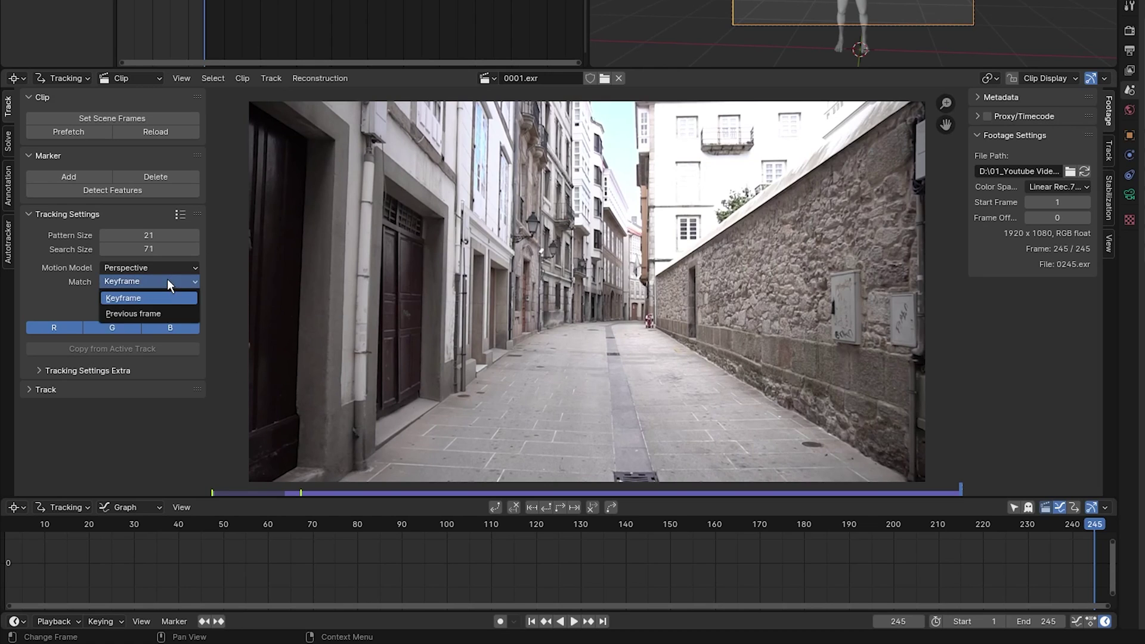
click(164, 312)
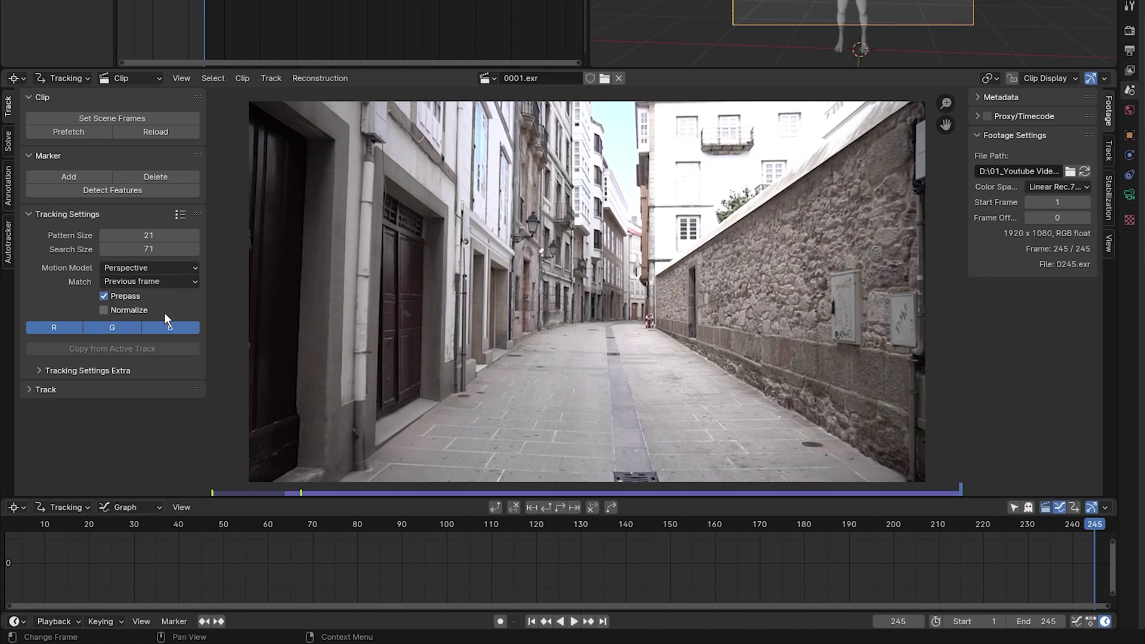
click(104, 310)
Step: Detect features on frame 1 with a marker distance of 80
key(shift+Left)
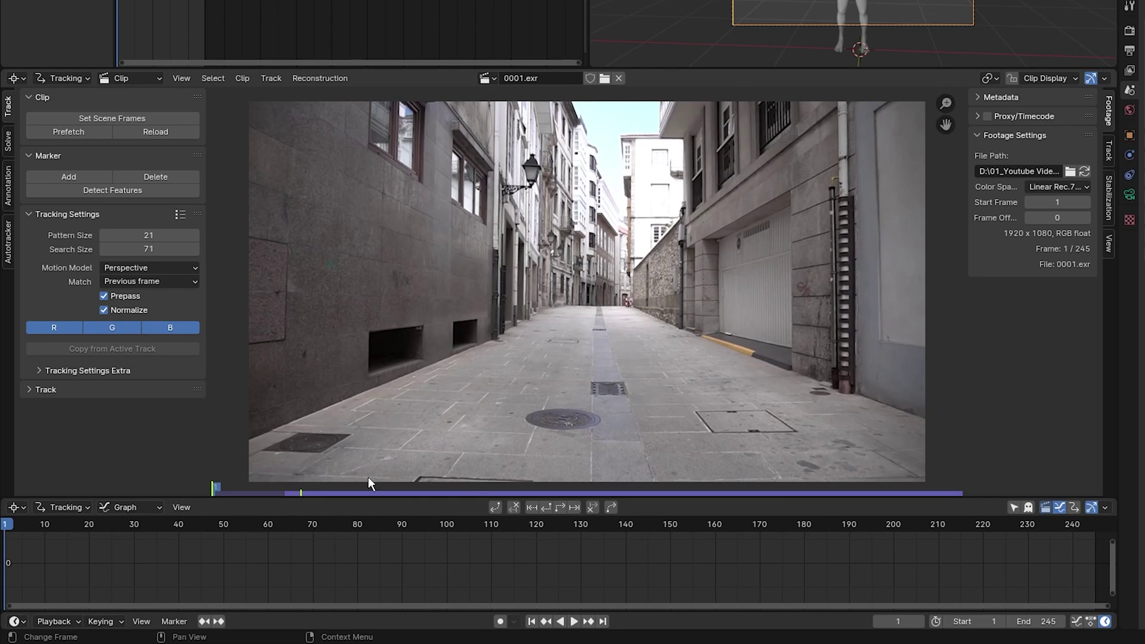
click(142, 192)
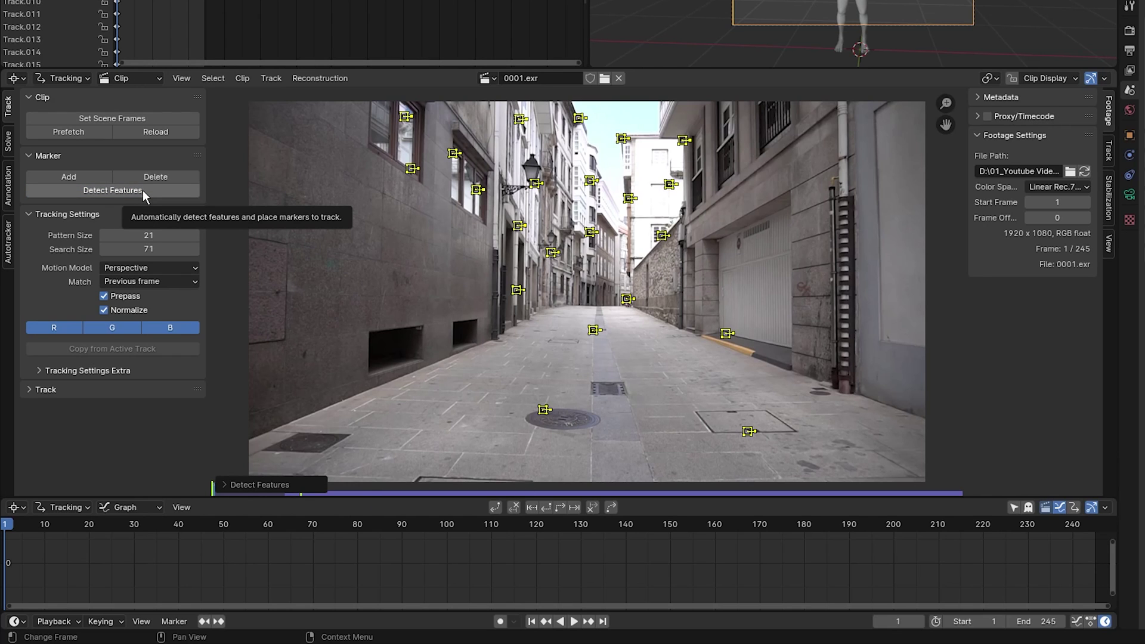
click(224, 486)
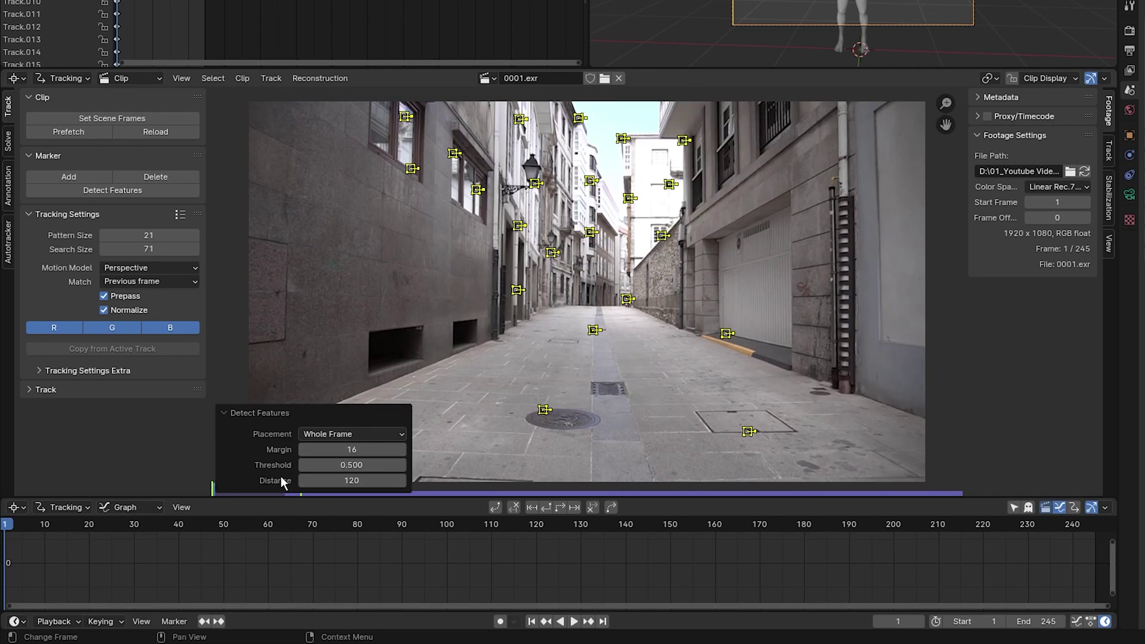
click(358, 481)
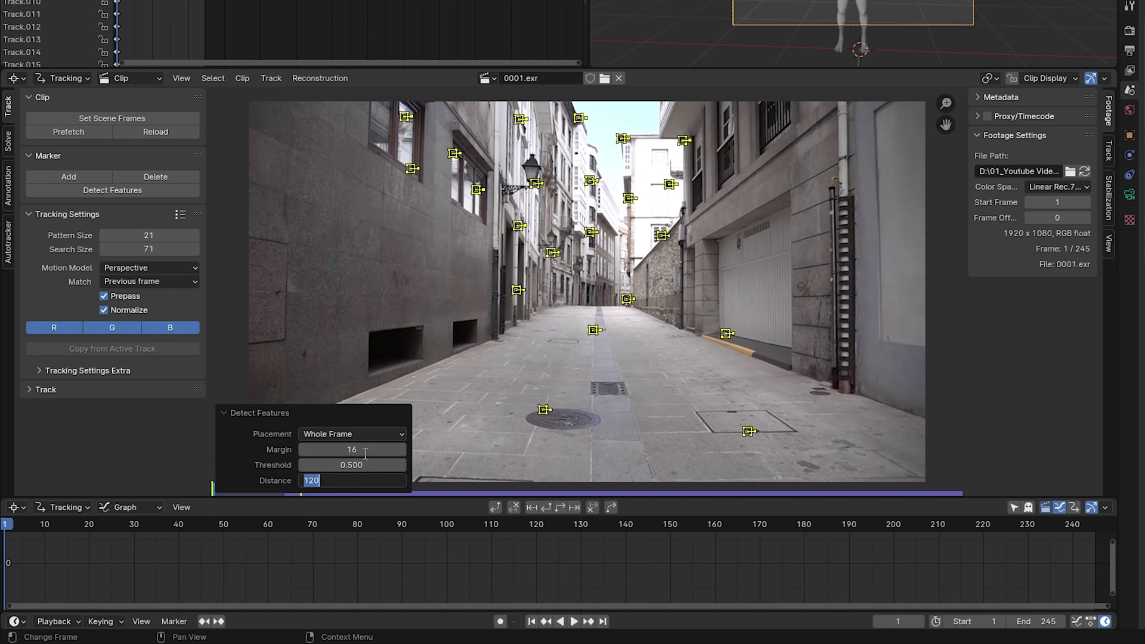
text(80)
key(Return)
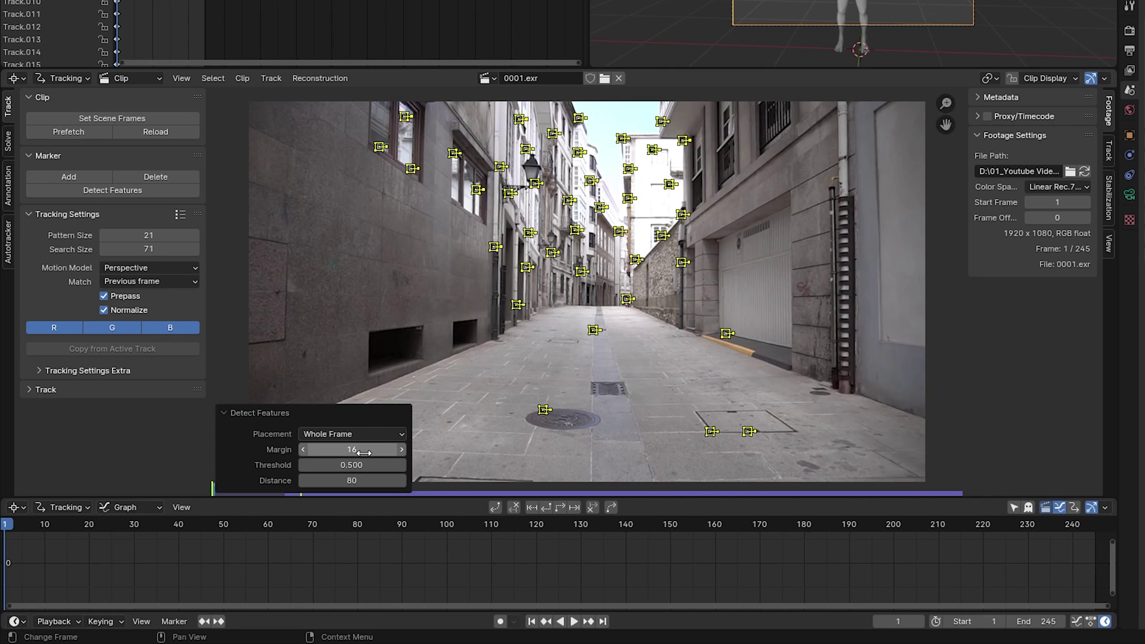
Step: Lower the detection threshold to 0.1 and set the margin to 32
click(364, 464)
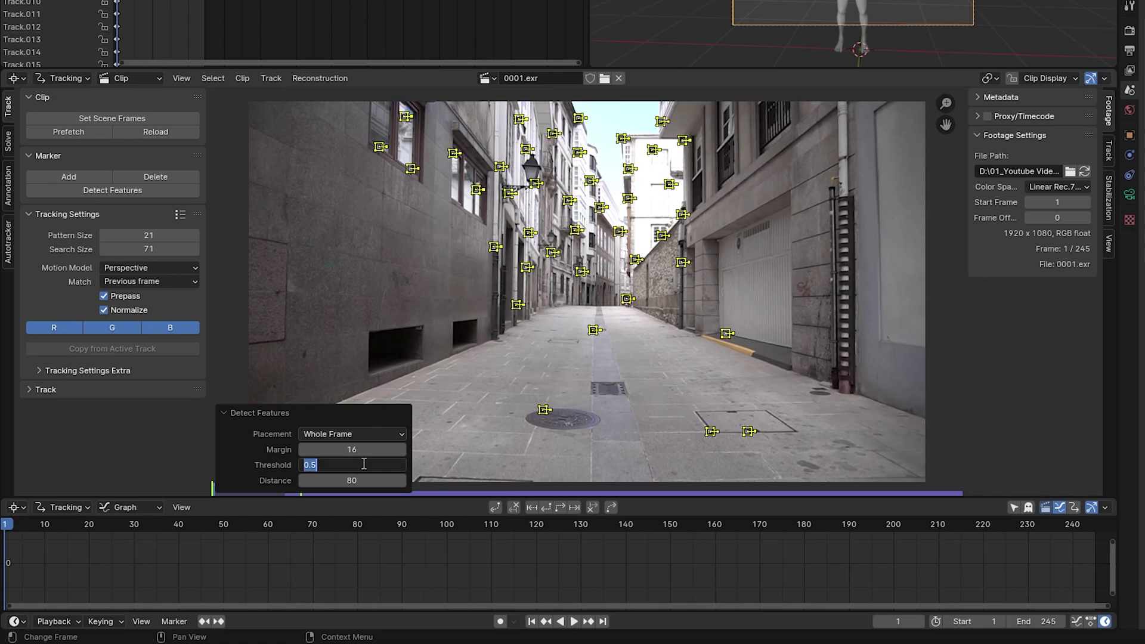
text(0.1)
key(Return)
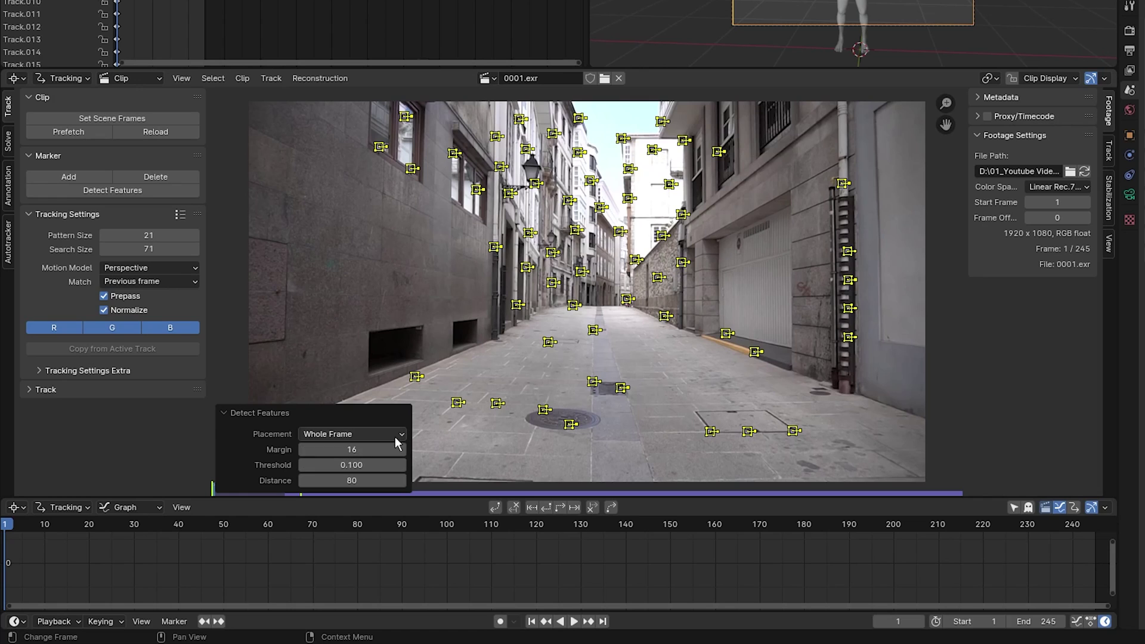
click(362, 450)
text(32)
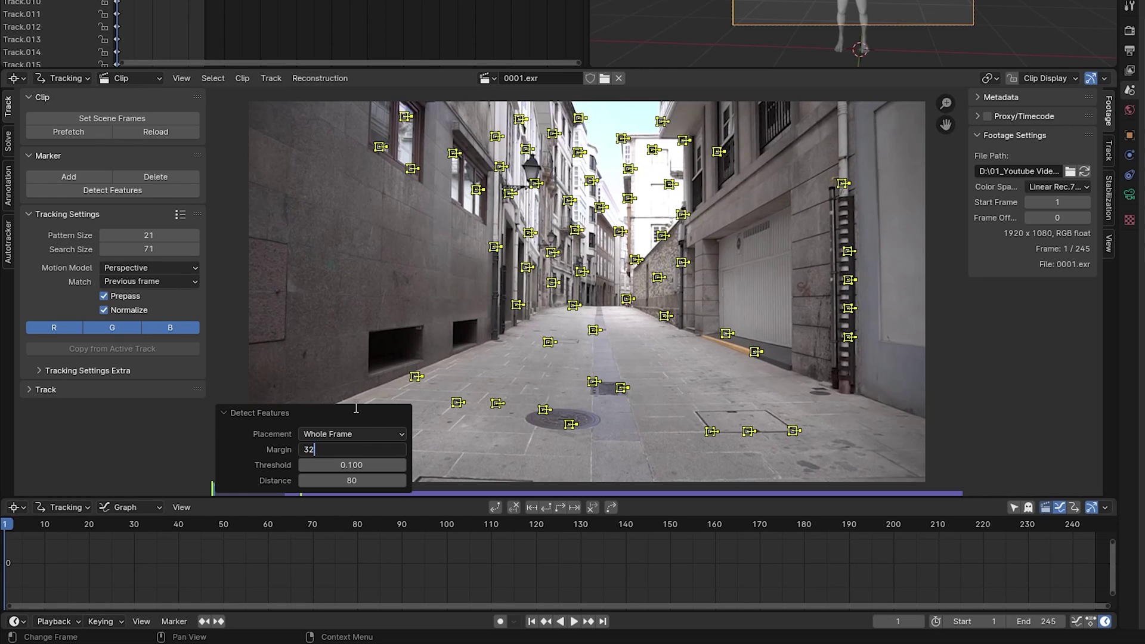
key(Return)
click(230, 410)
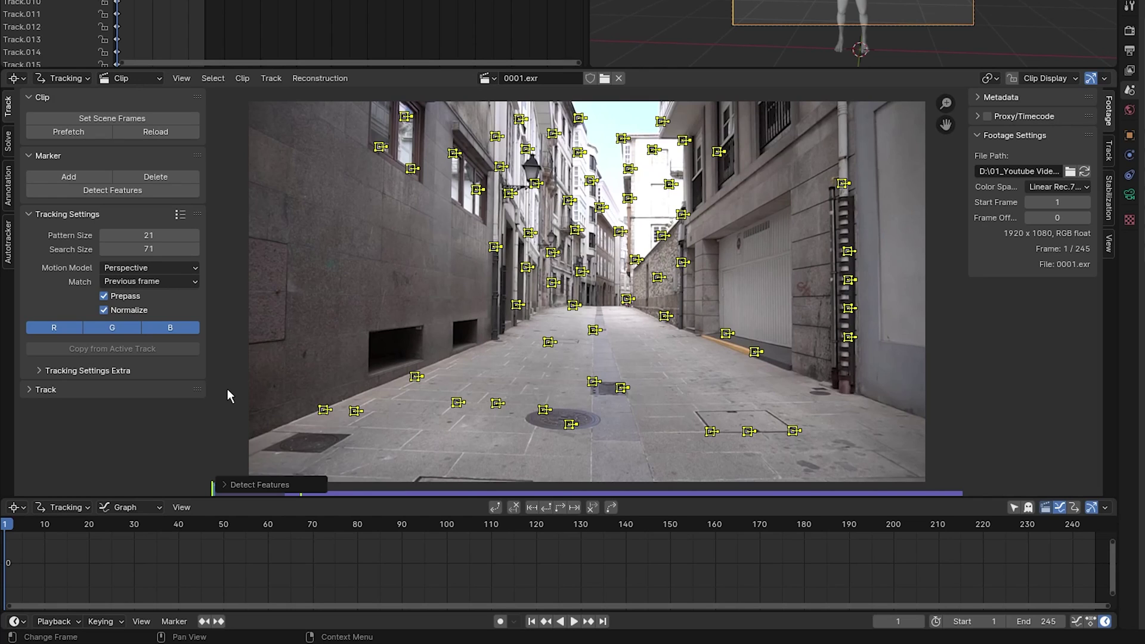
Step: Track the markers forward through the clip and delete the first erratic curve
click(560, 506)
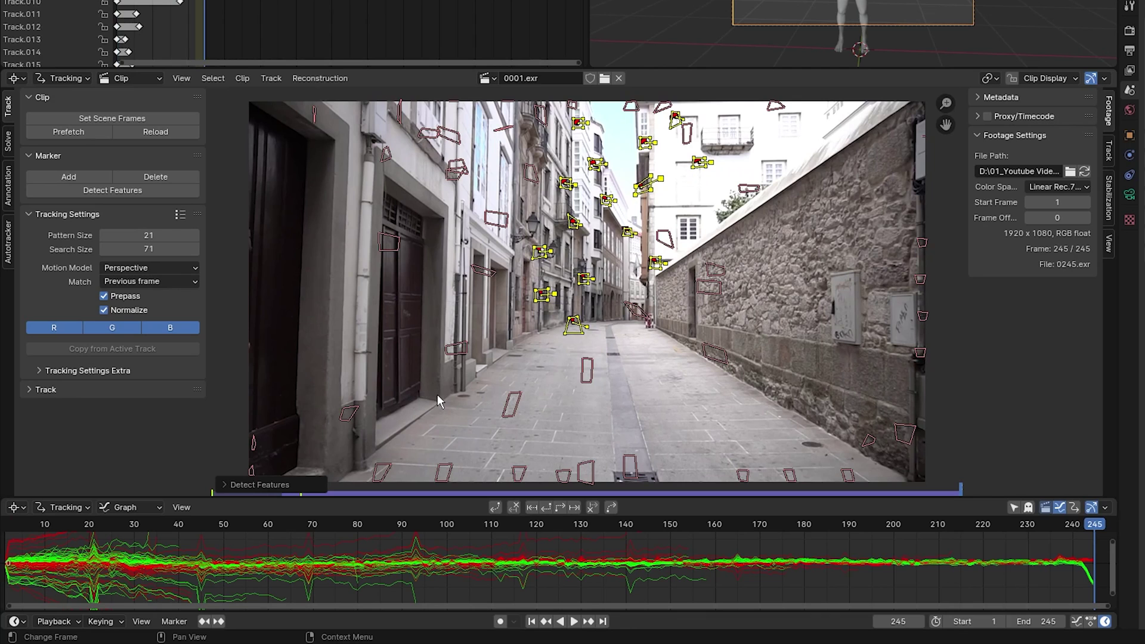
click(590, 540)
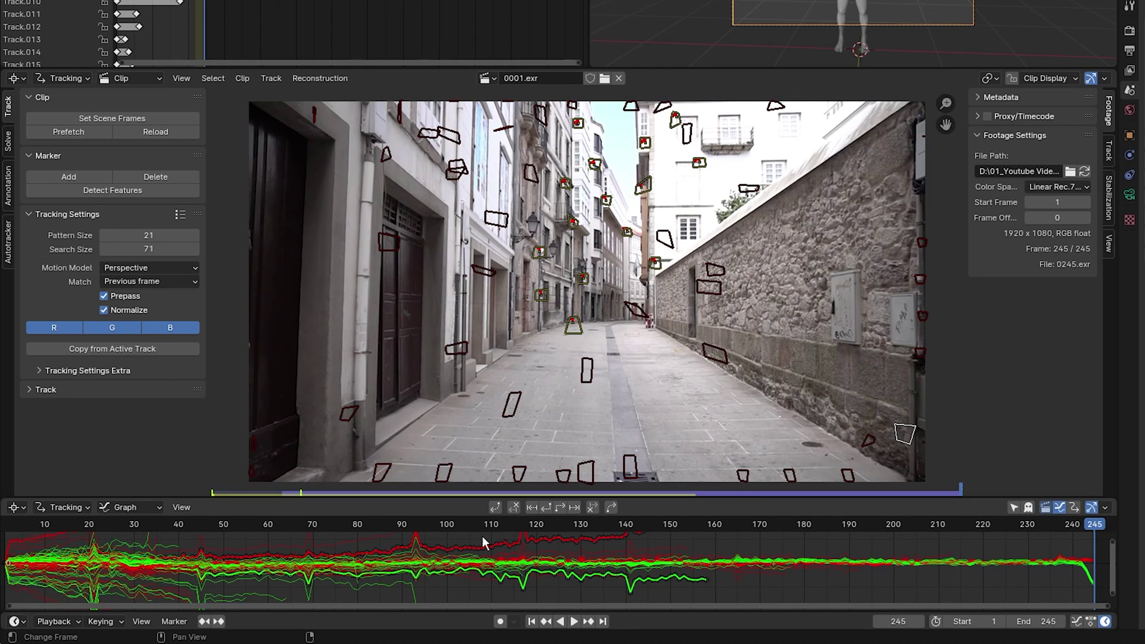
click(411, 592)
key(x)
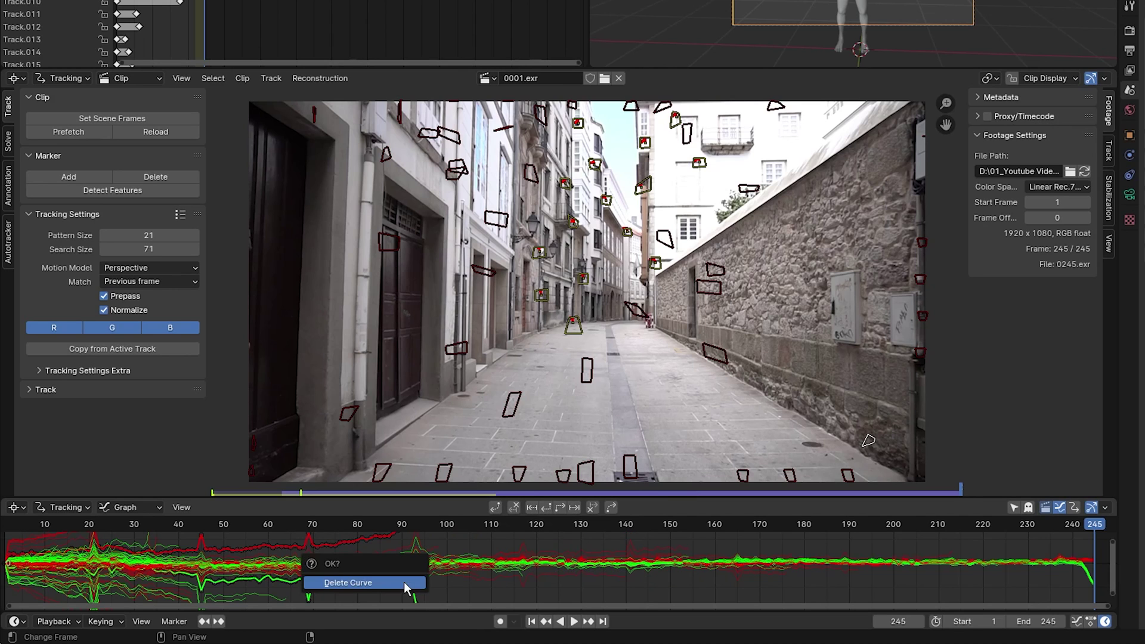
click(405, 583)
Step: Delete two more bad track curves, including the low green outlier, then select all markers
click(535, 574)
key(x)
click(535, 574)
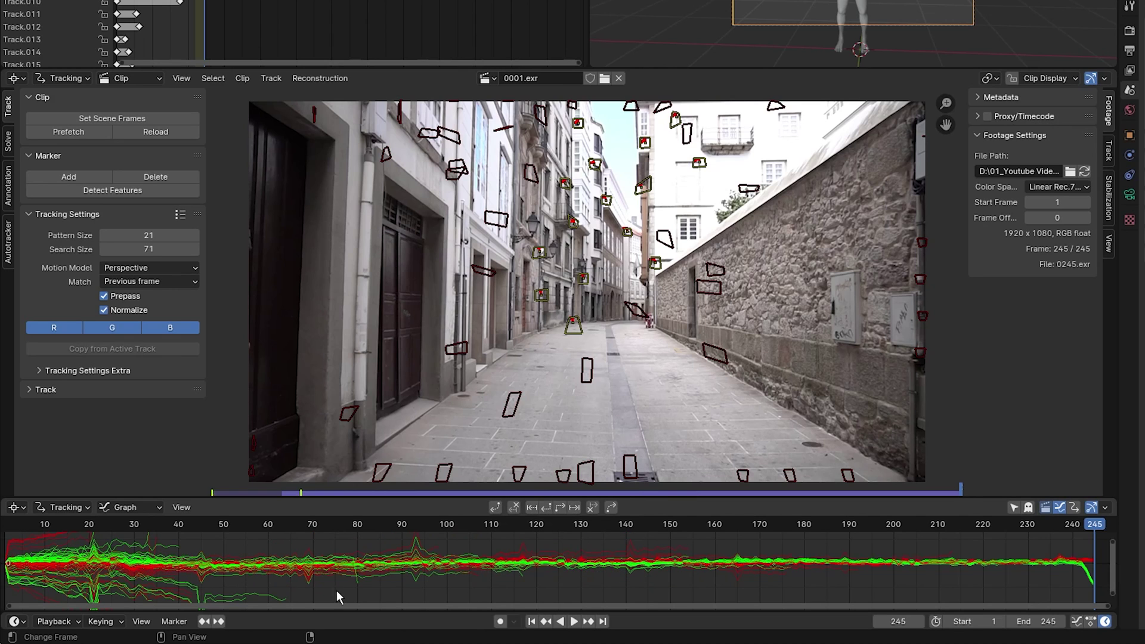
click(277, 596)
key(x)
click(277, 592)
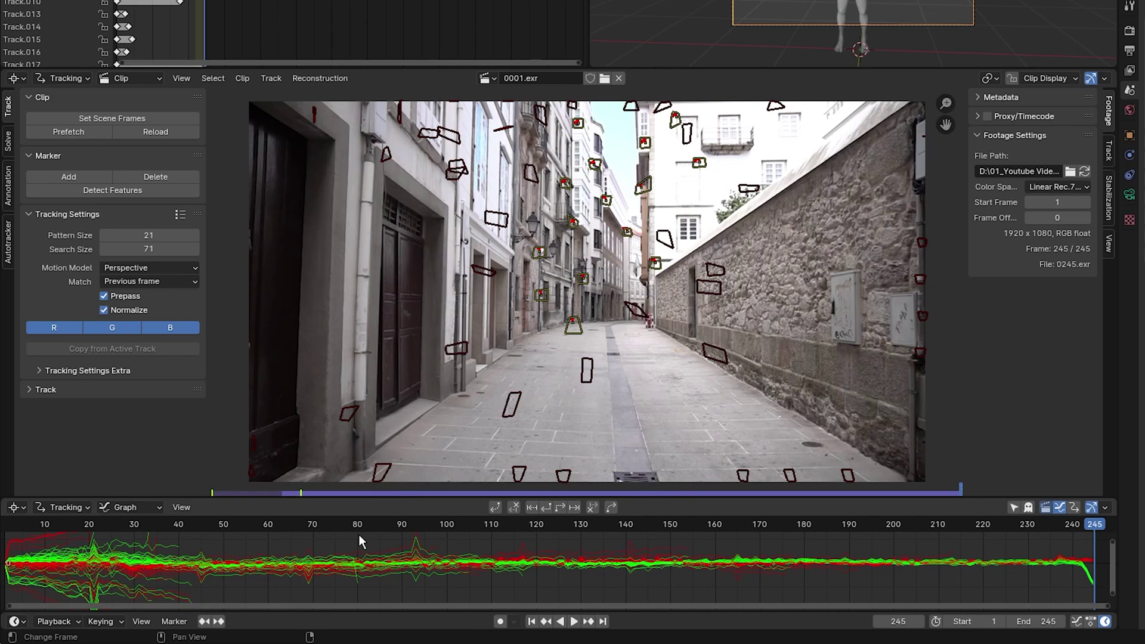
key(a)
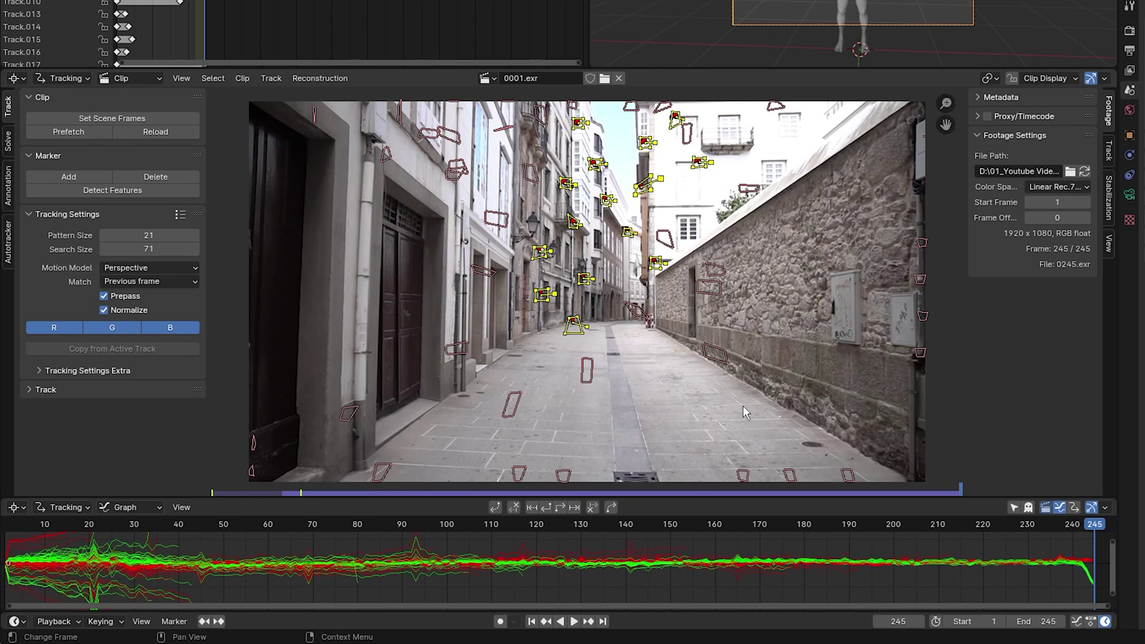
Step: Hide existing tracks, detect new markers on frame 245 and track them backwards to frame 1
key(h)
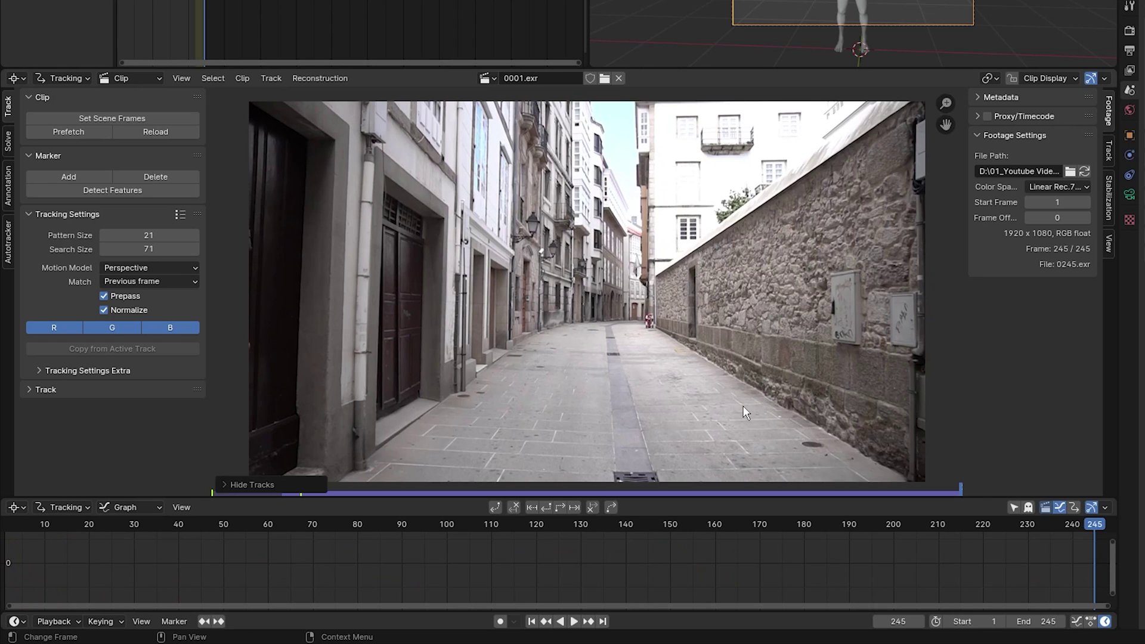
click(151, 189)
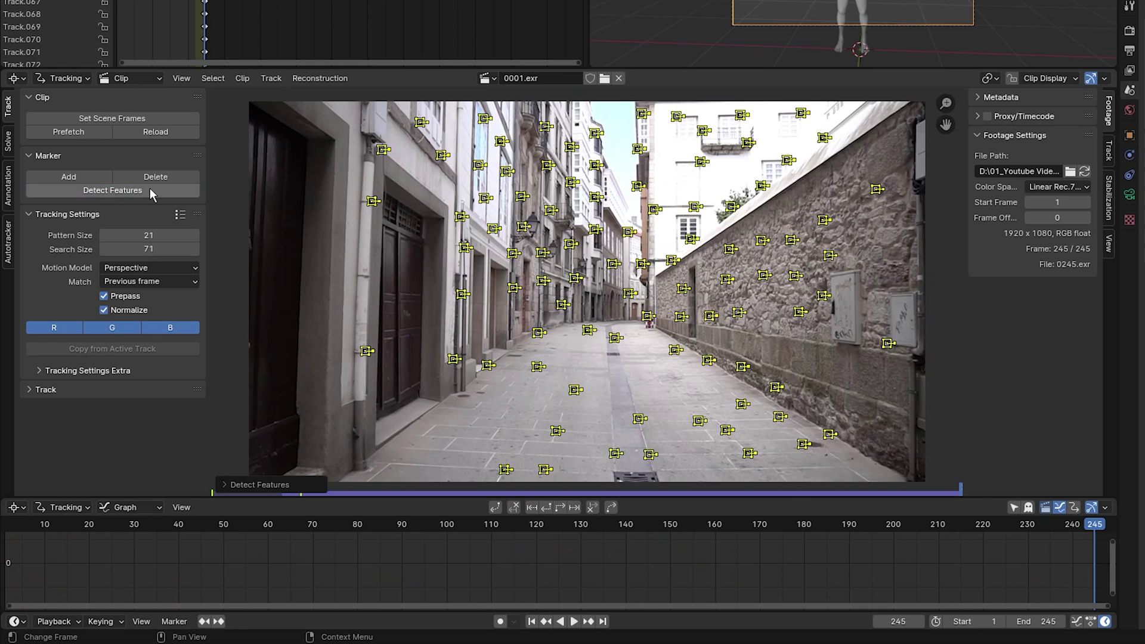
click(547, 507)
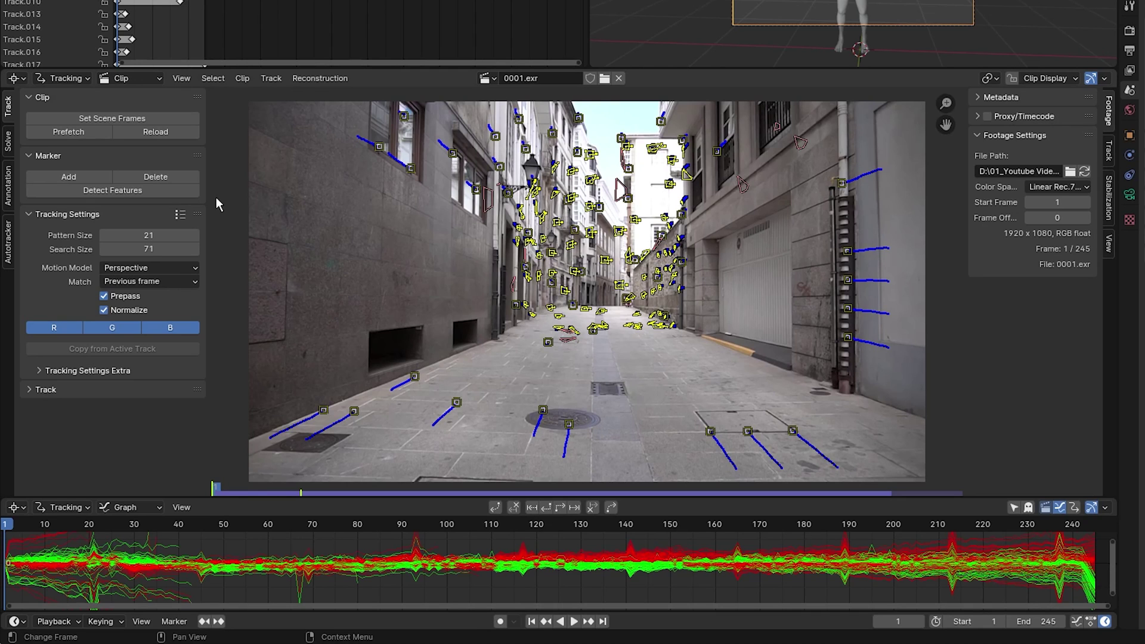
Step: Enable Focal Length and Radial Distortion refinement in the solve settings
click(8, 142)
click(104, 205)
click(105, 233)
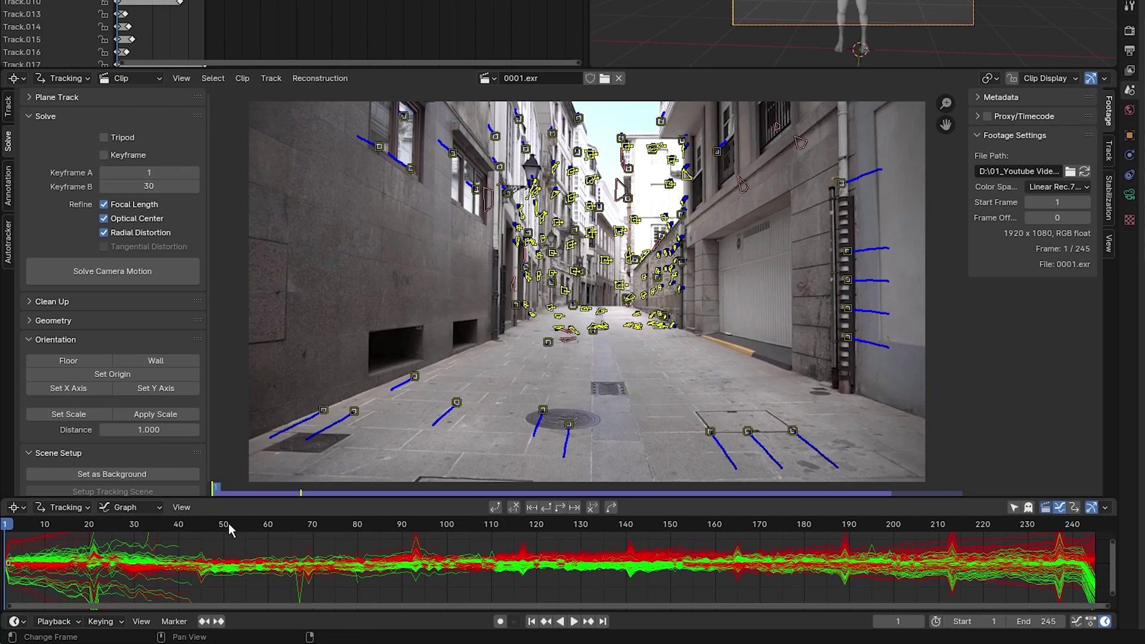
drag(229, 524, 988, 583)
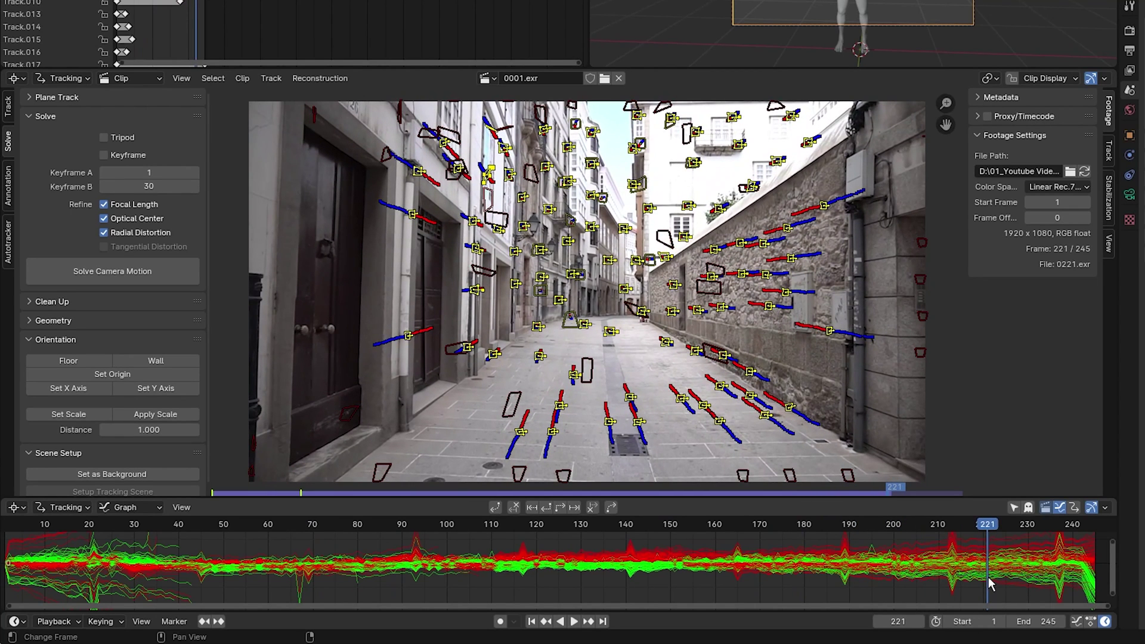
Step: Set solve keyframes A 70 and B 220 and solve the camera motion
click(120, 173)
text(70)
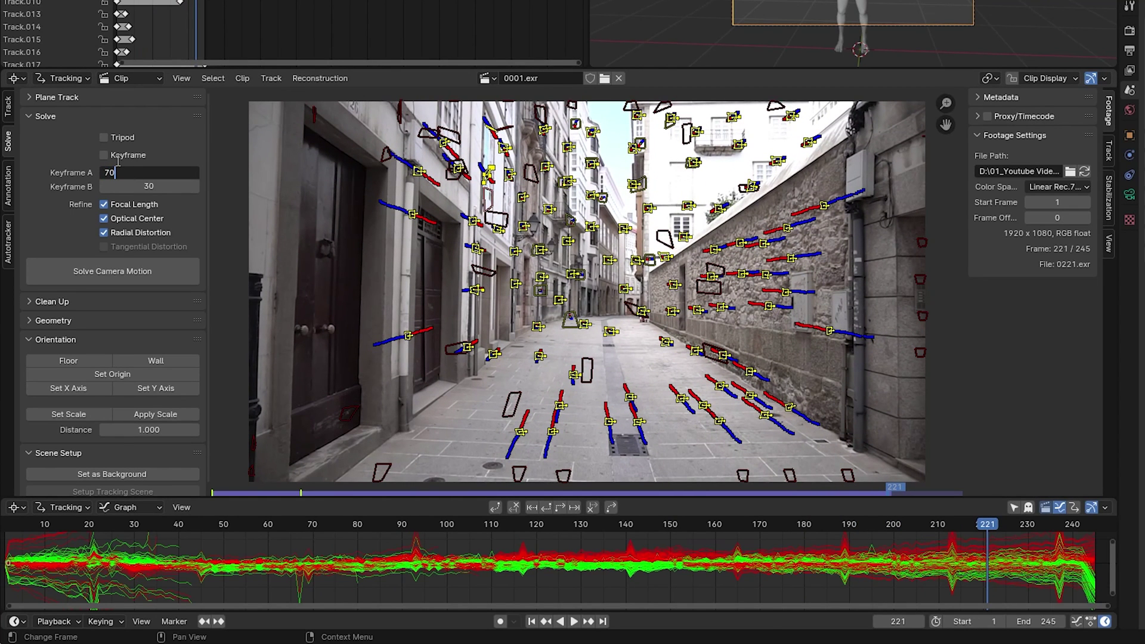
key(Tab)
text(220)
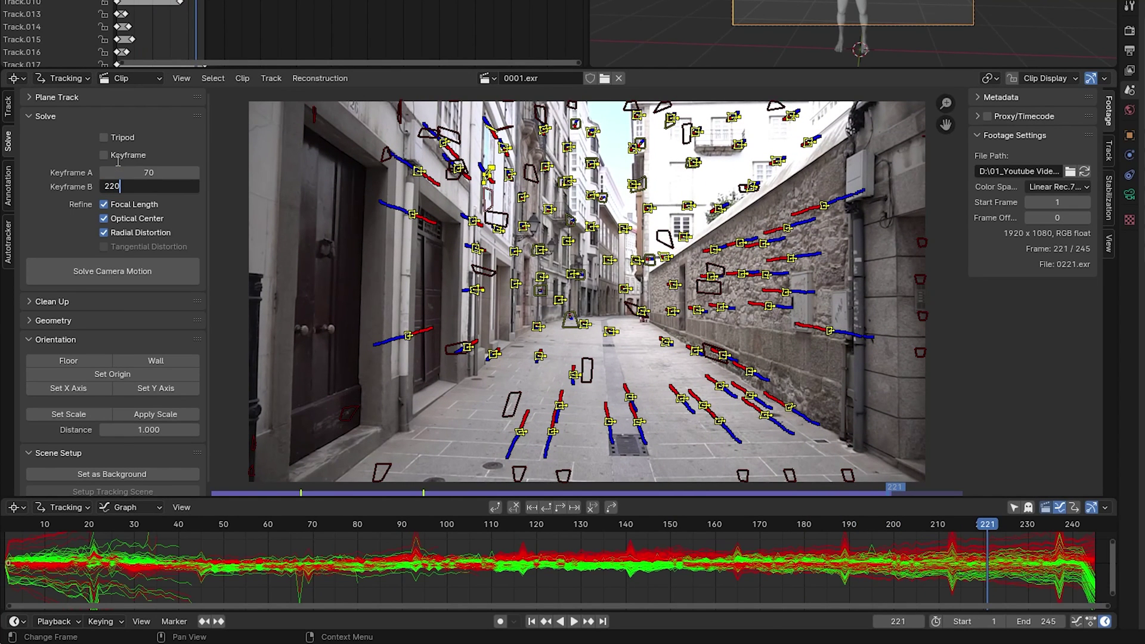
key(Return)
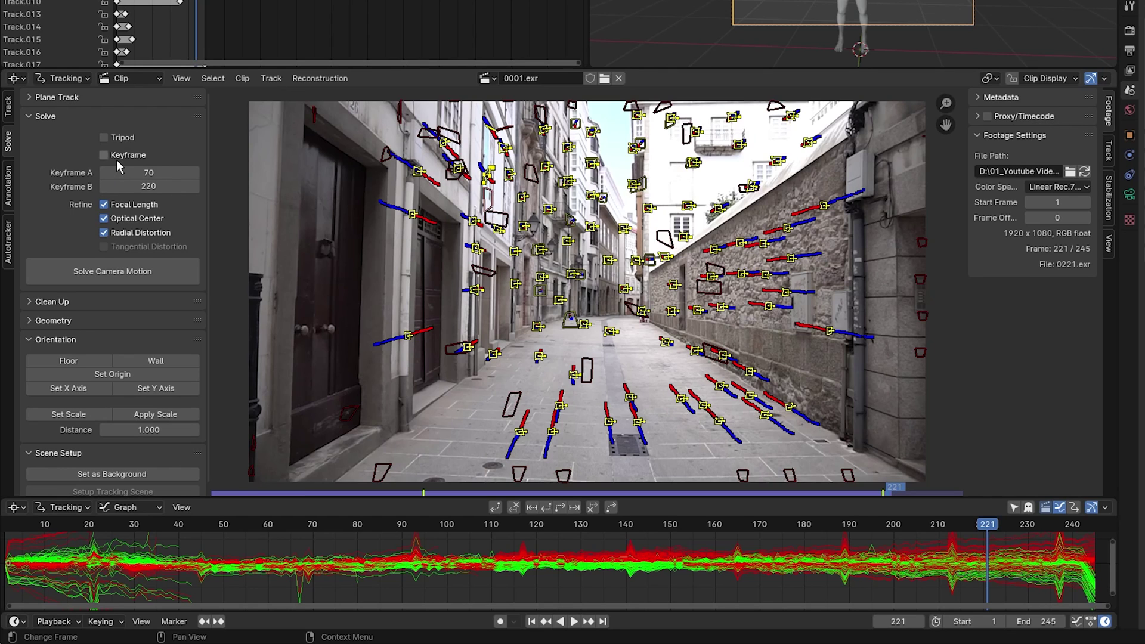
click(155, 272)
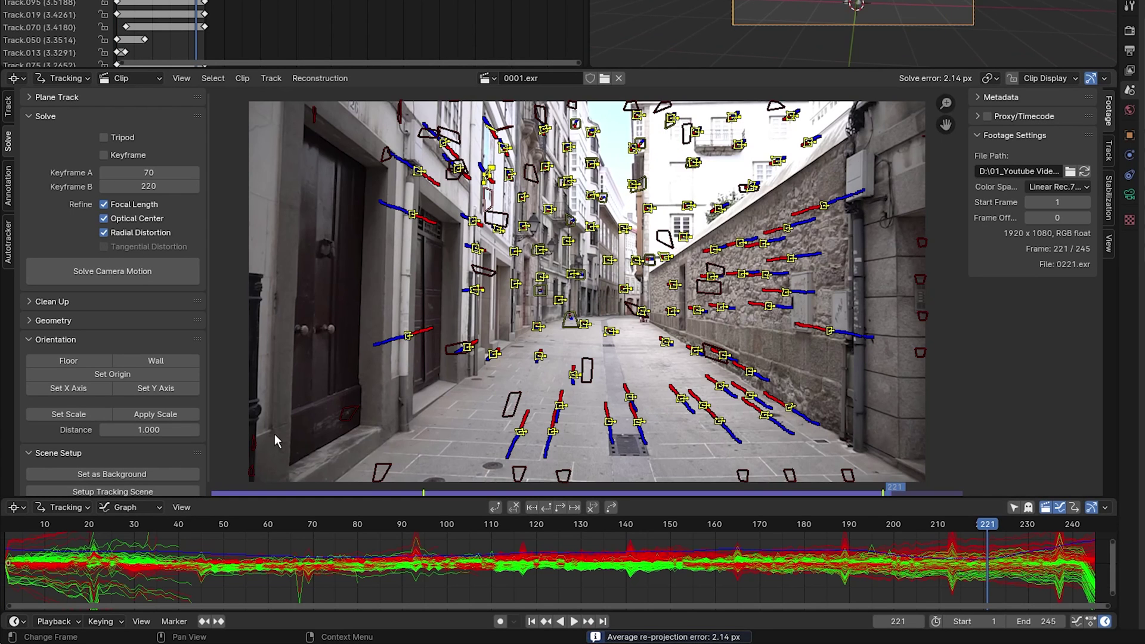
Step: From frame 1, run Filter Tracks and delete the flagged problematic tracks
key(shift+Left)
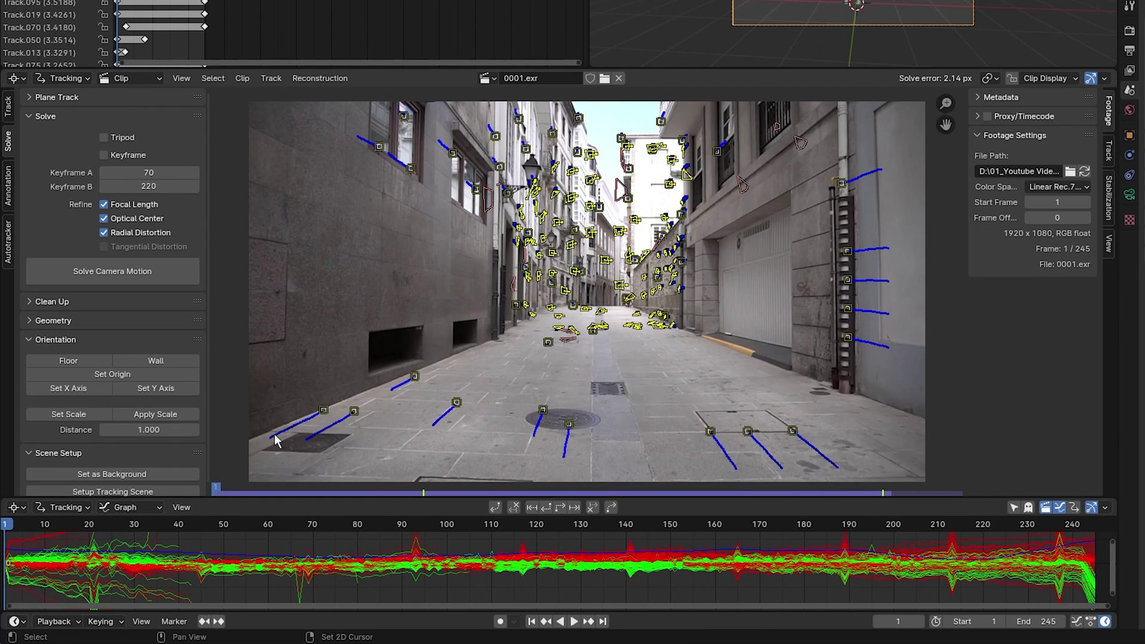
click(29, 302)
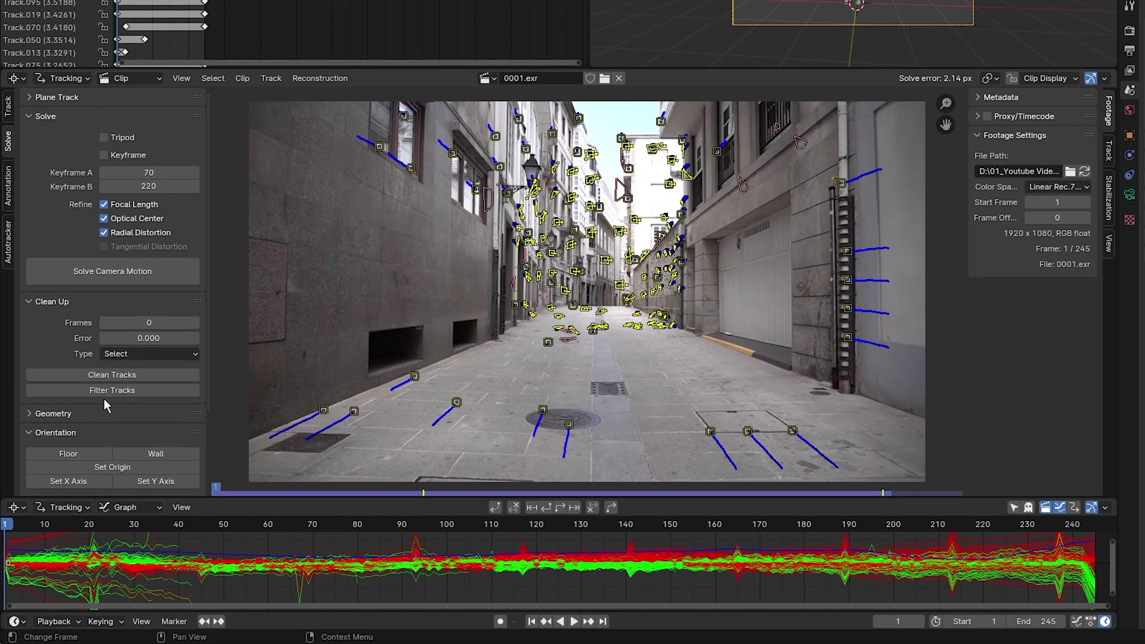
click(137, 391)
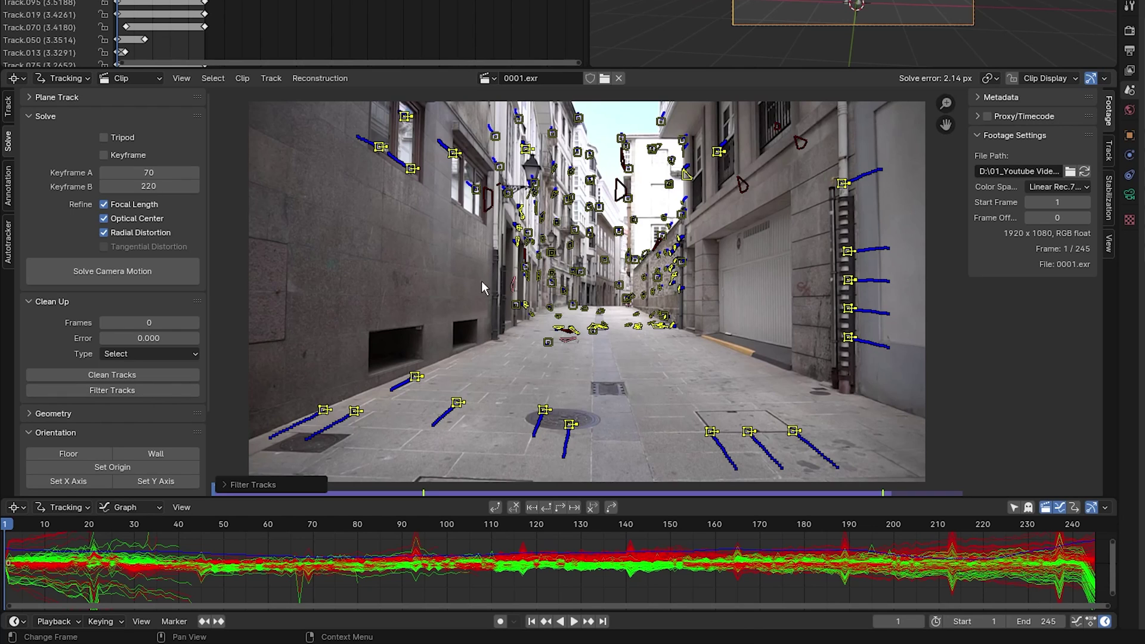
key(x)
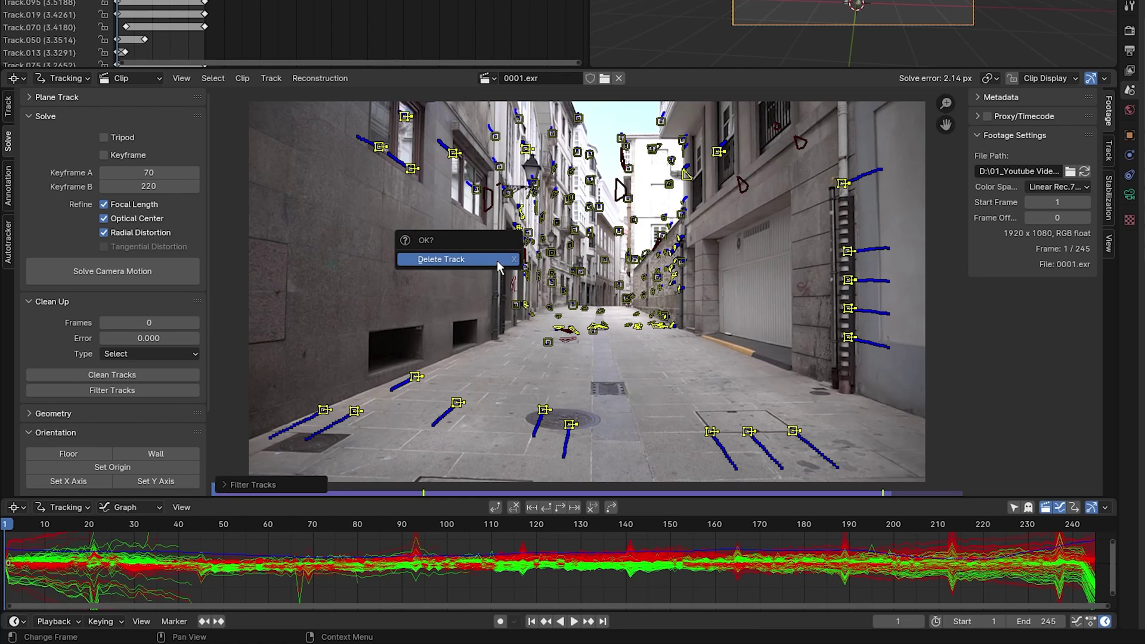
click(496, 261)
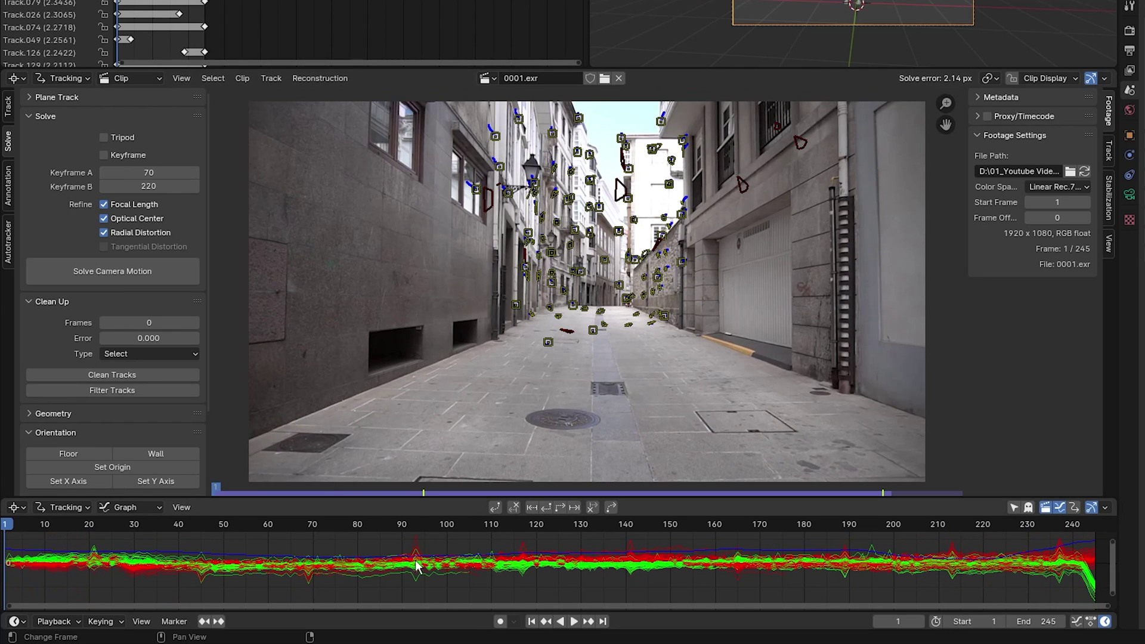
Step: At frame 119, filter tracks again and delete the newly flagged ones
click(502, 527)
drag(504, 529, 532, 525)
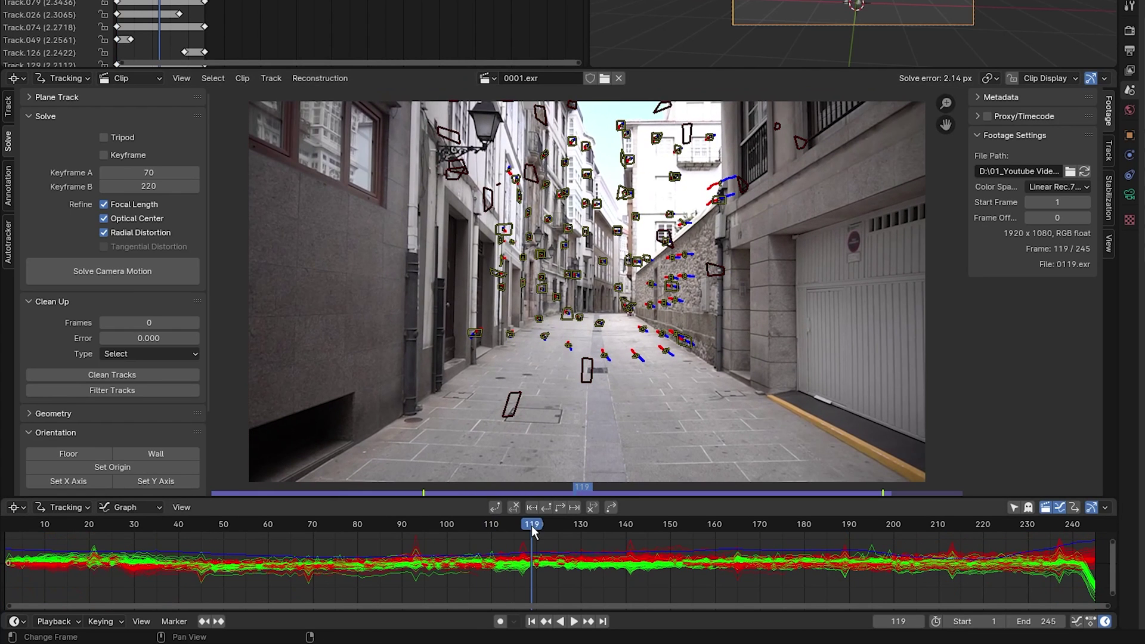
click(167, 391)
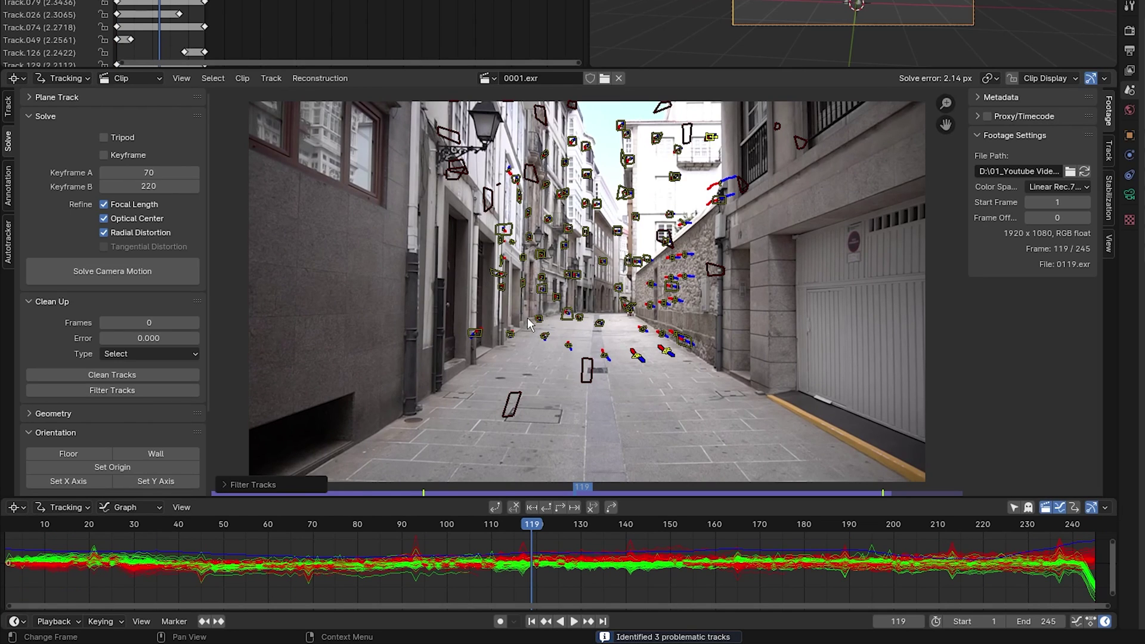
key(x)
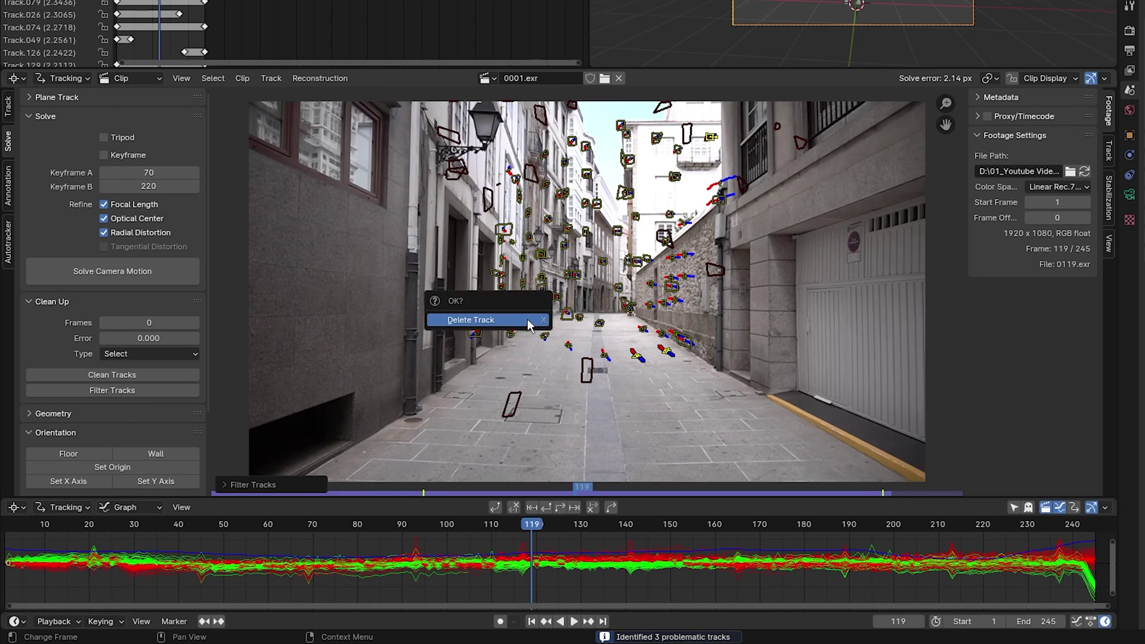
click(530, 321)
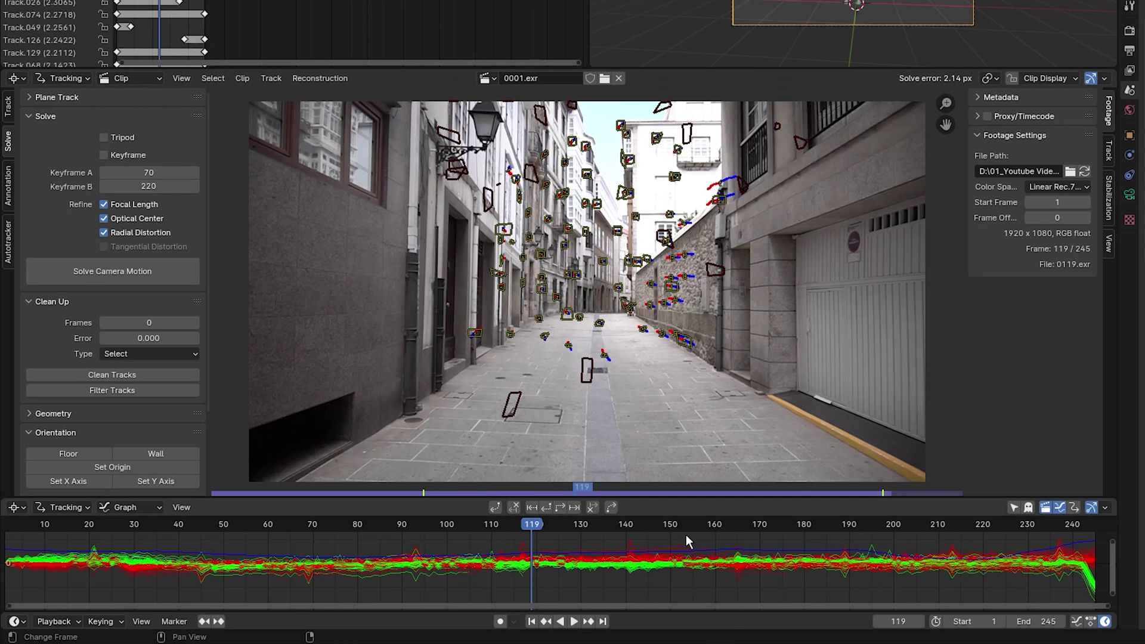
Step: Re-run Filter Tracks at frame 207 to confirm no problematic tracks remain
drag(838, 525, 924, 527)
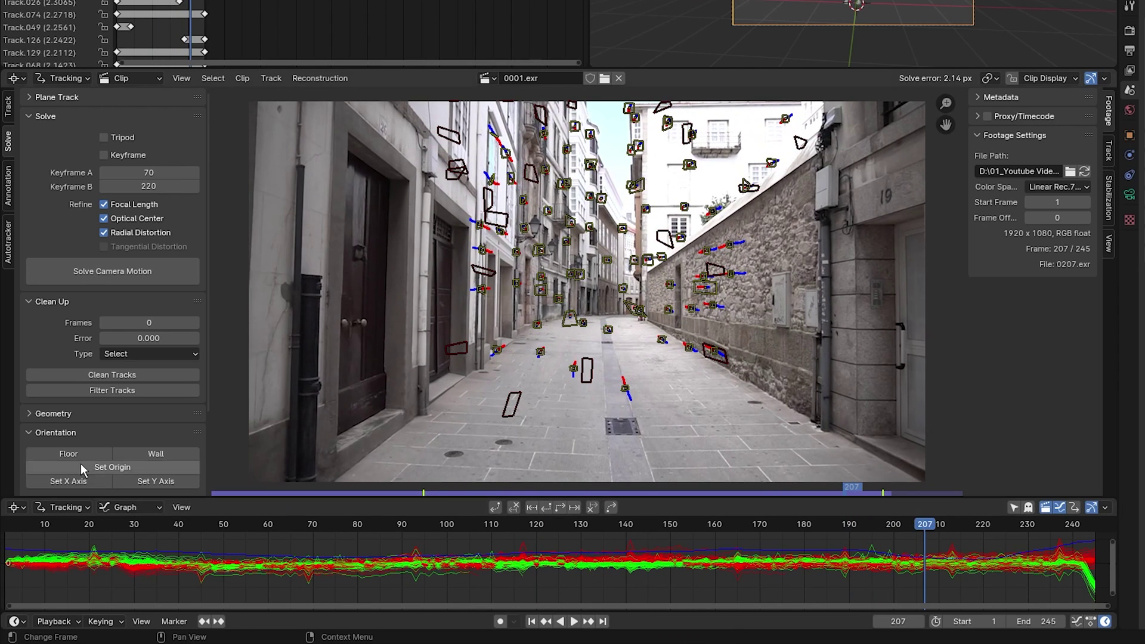
click(148, 388)
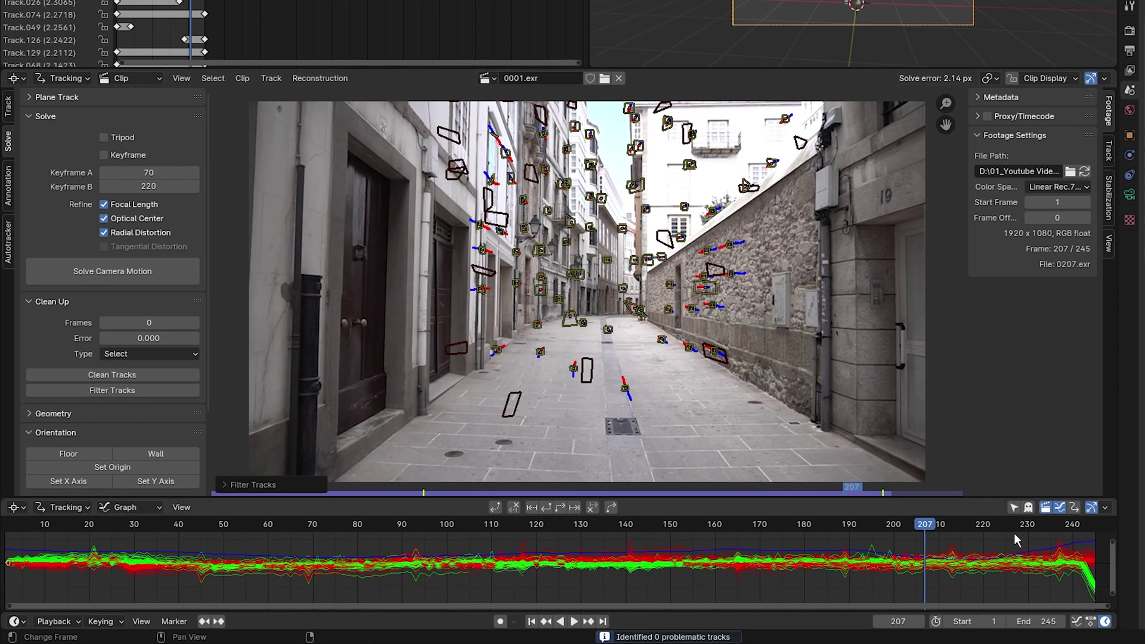
click(1077, 525)
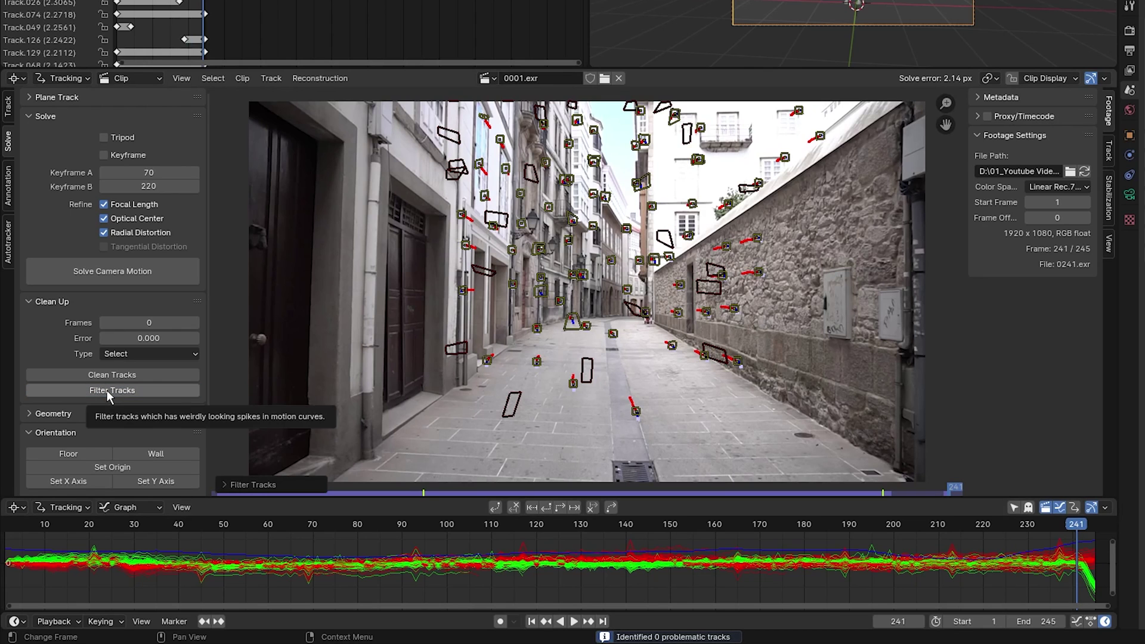
Step: Solve the camera from frame 1, then delete all tracks with error above 2 px
key(shift+Left)
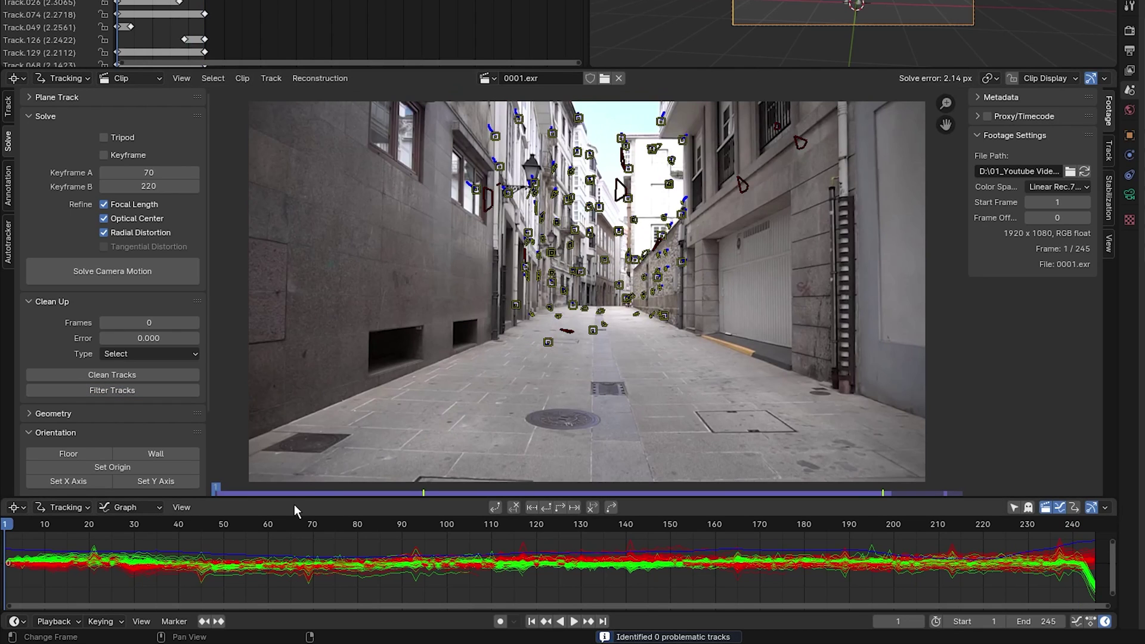
click(138, 271)
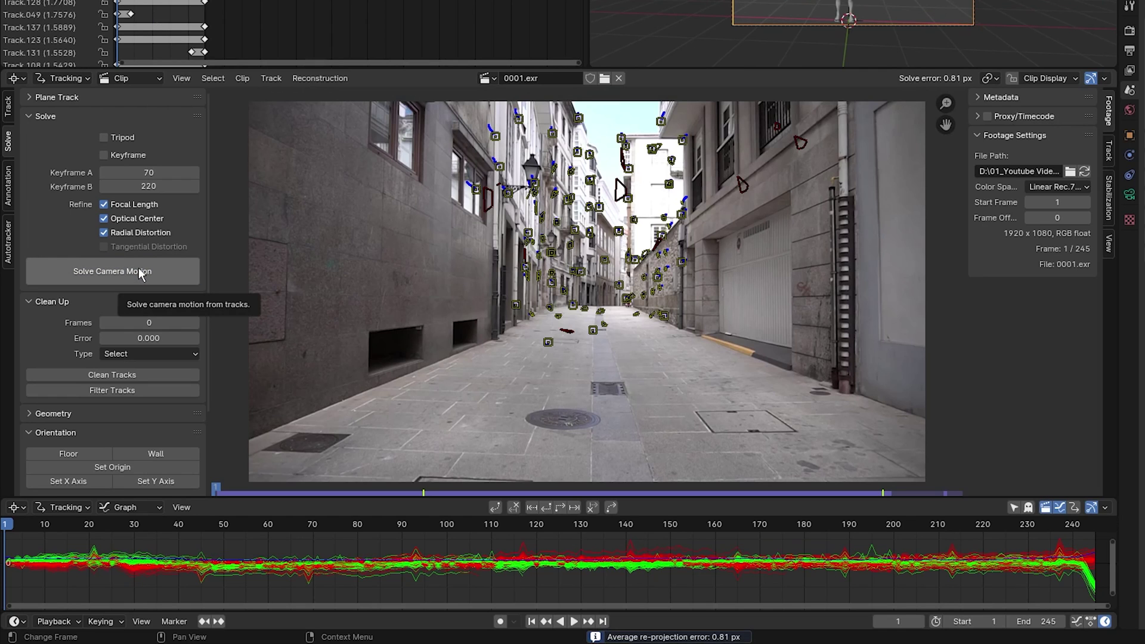
click(153, 338)
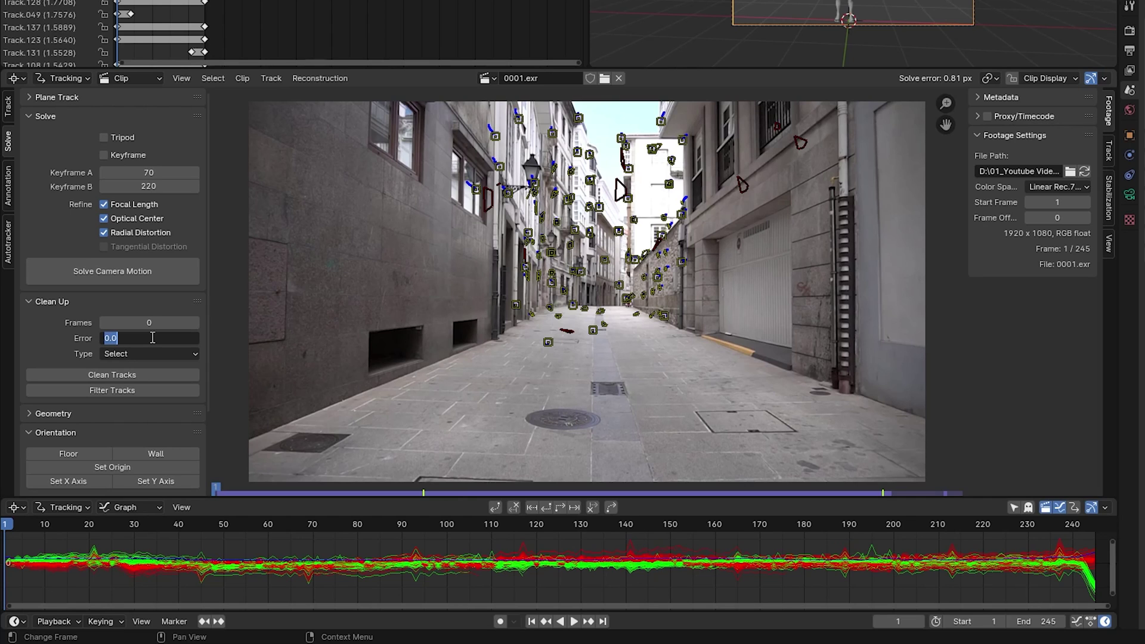
text(2)
key(Return)
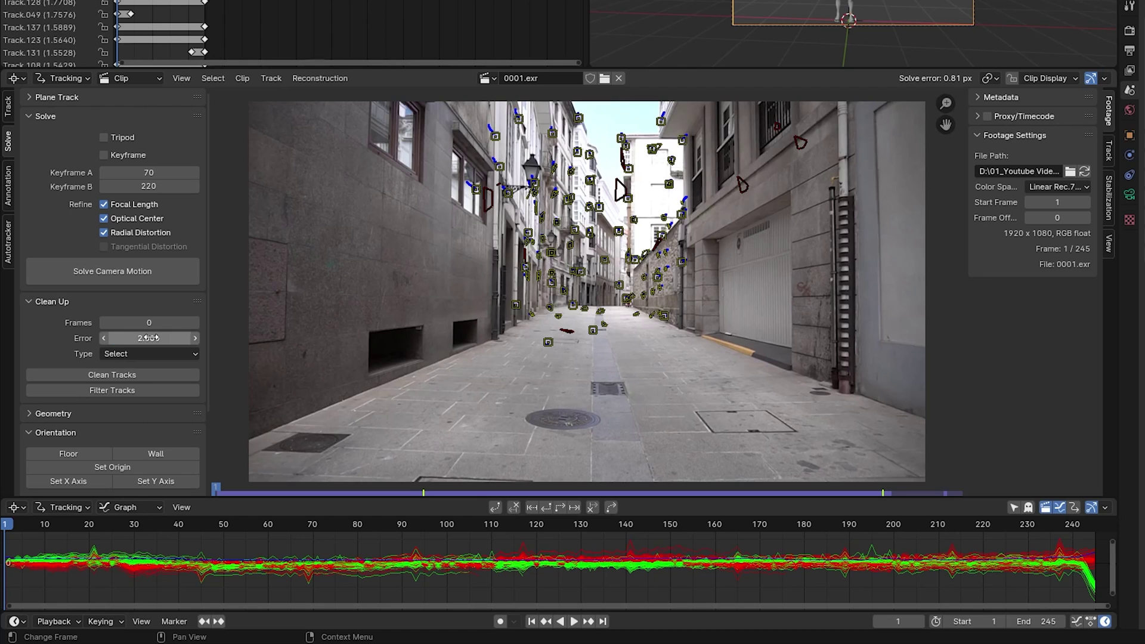
click(109, 373)
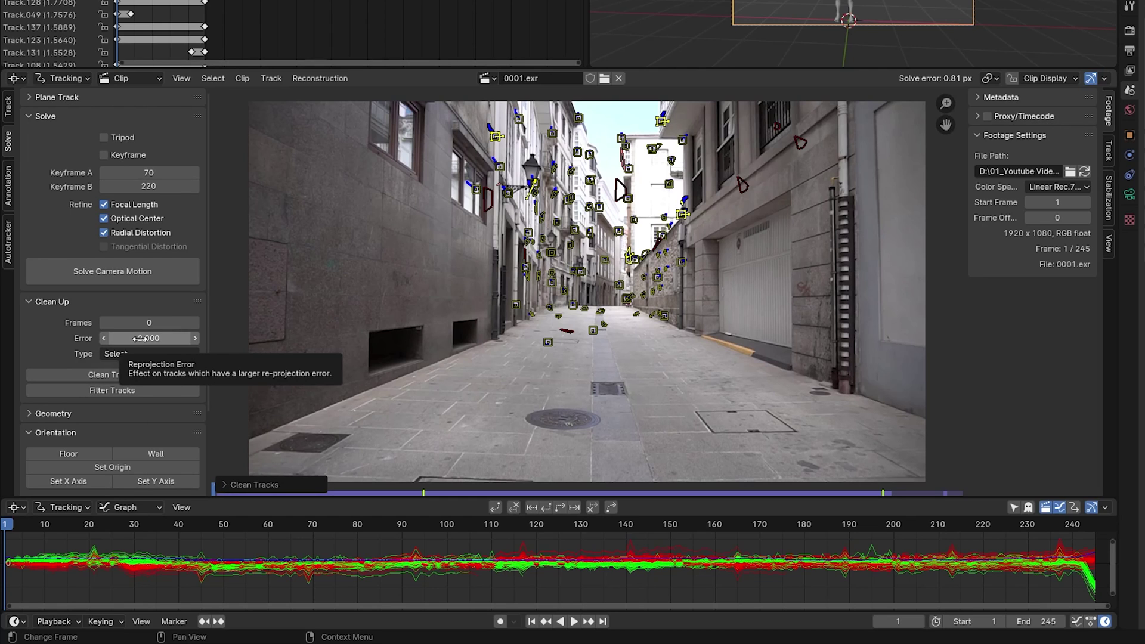
key(x)
click(482, 277)
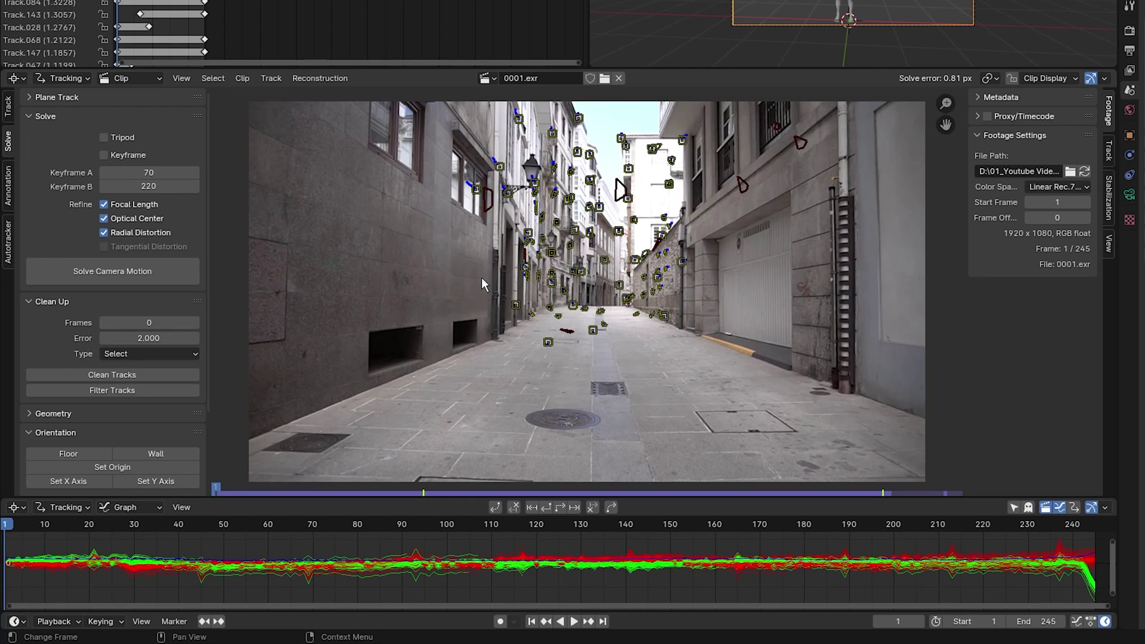
Step: Re-solve the camera to a 0.38 px error and lock every remaining track
click(115, 275)
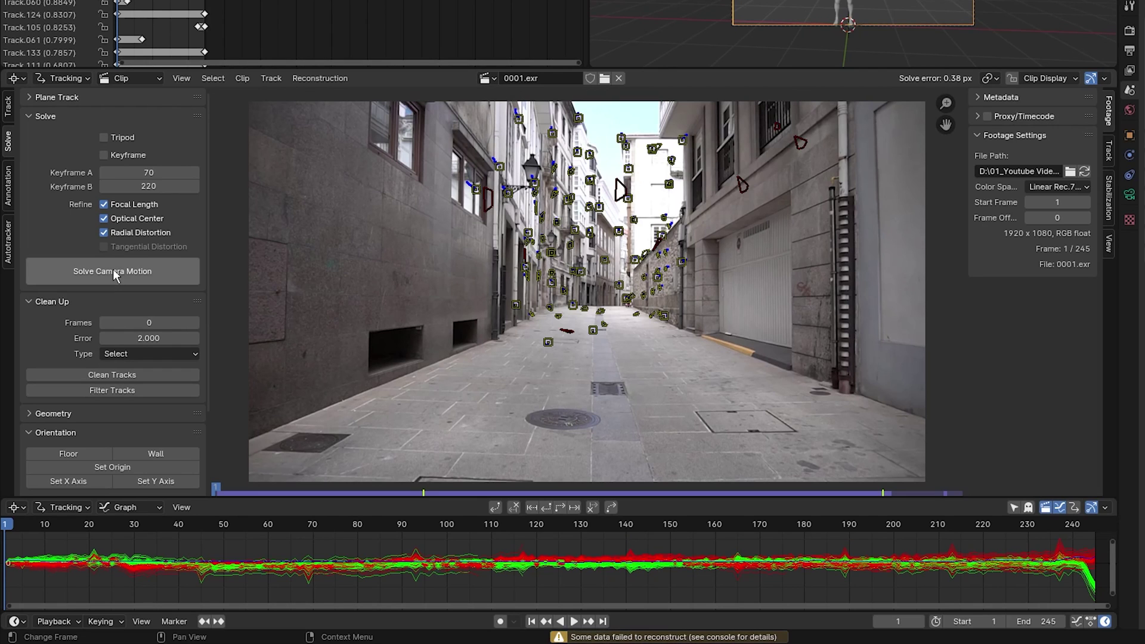
key(a)
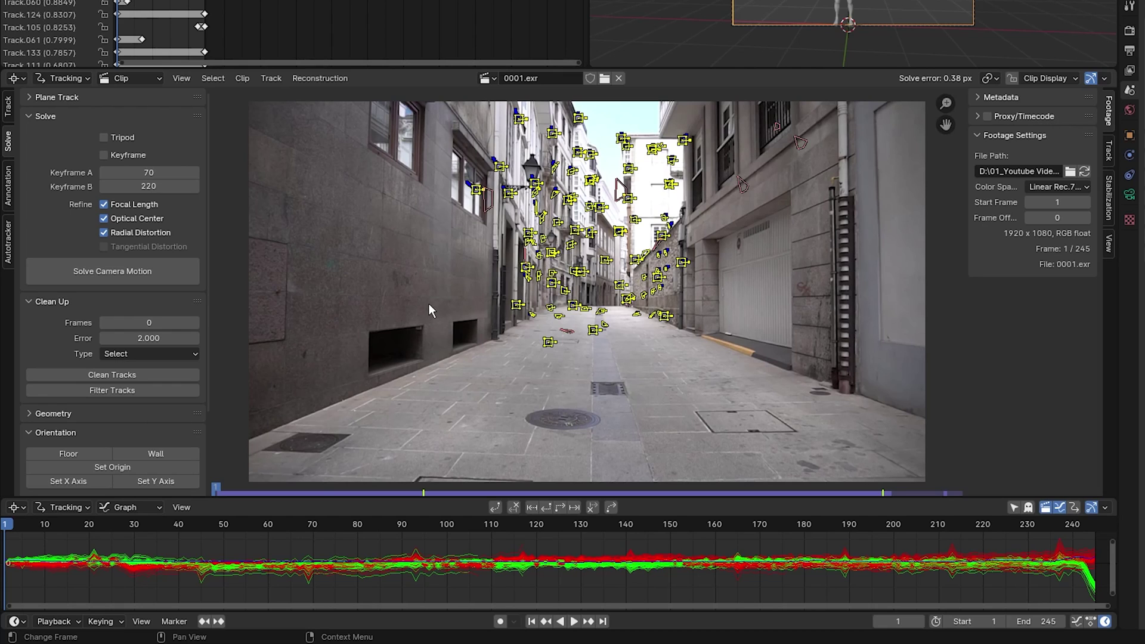
key(ctrl+l)
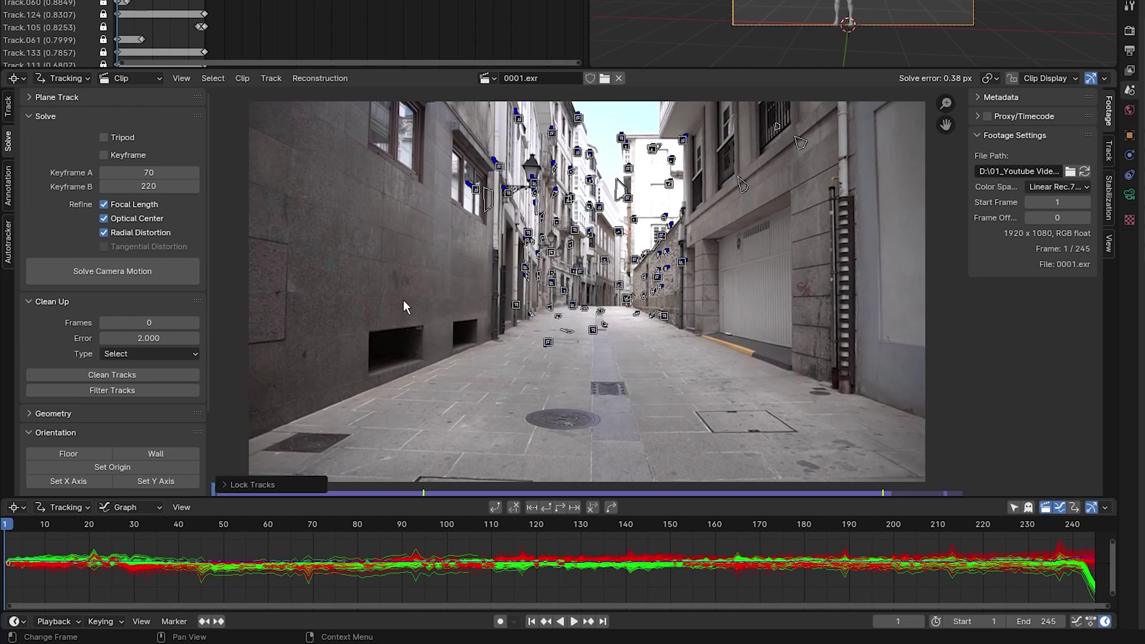
Step: Set the footage as the camera background and build the tracking scene with collections, ground and lights
scroll(177, 346, down, 4)
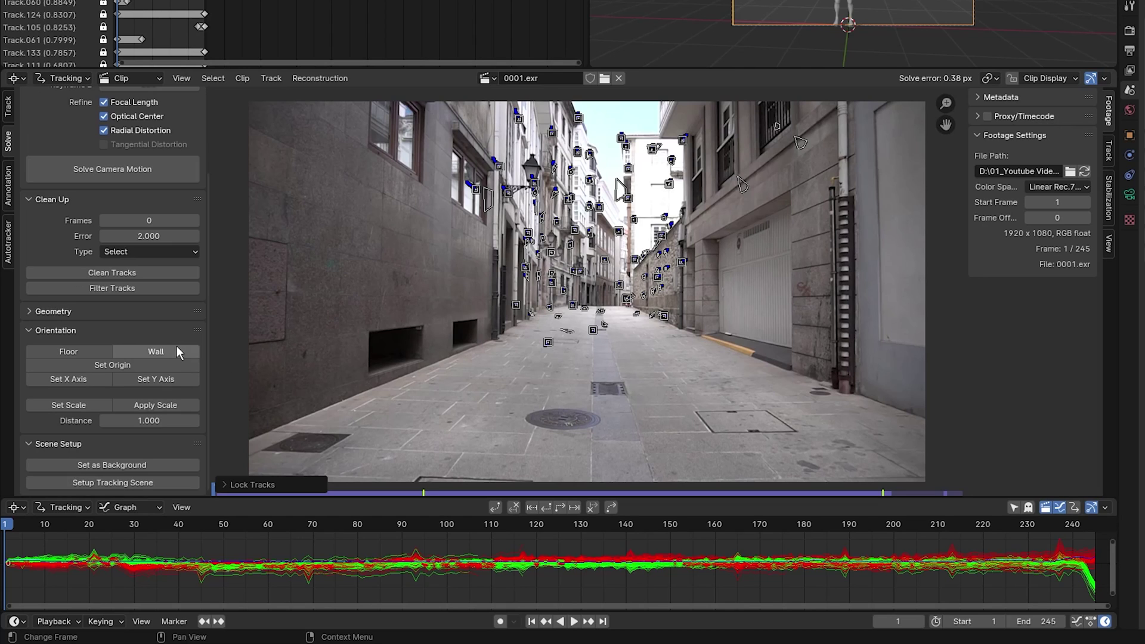
click(151, 465)
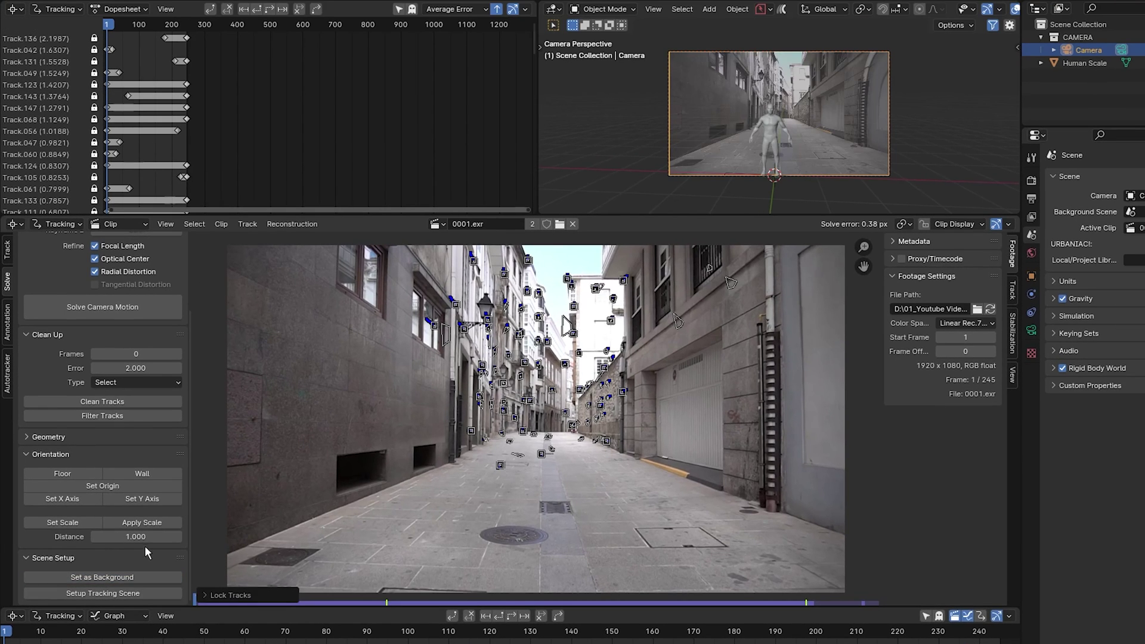
click(137, 594)
scroll(550, 497, up, 2)
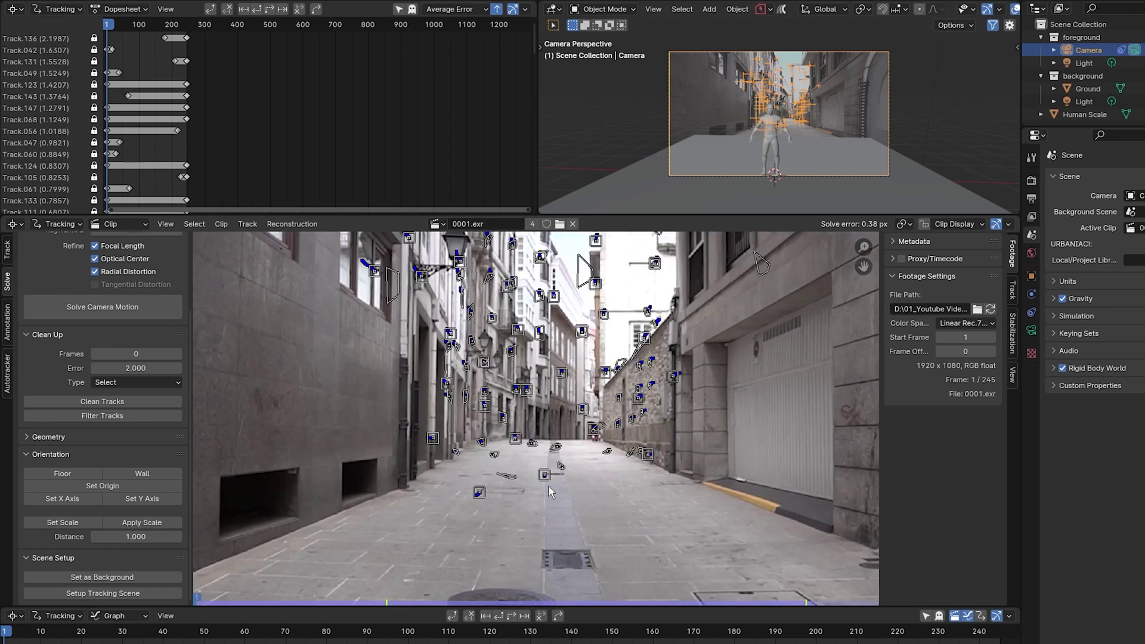
scroll(549, 492, up, 1)
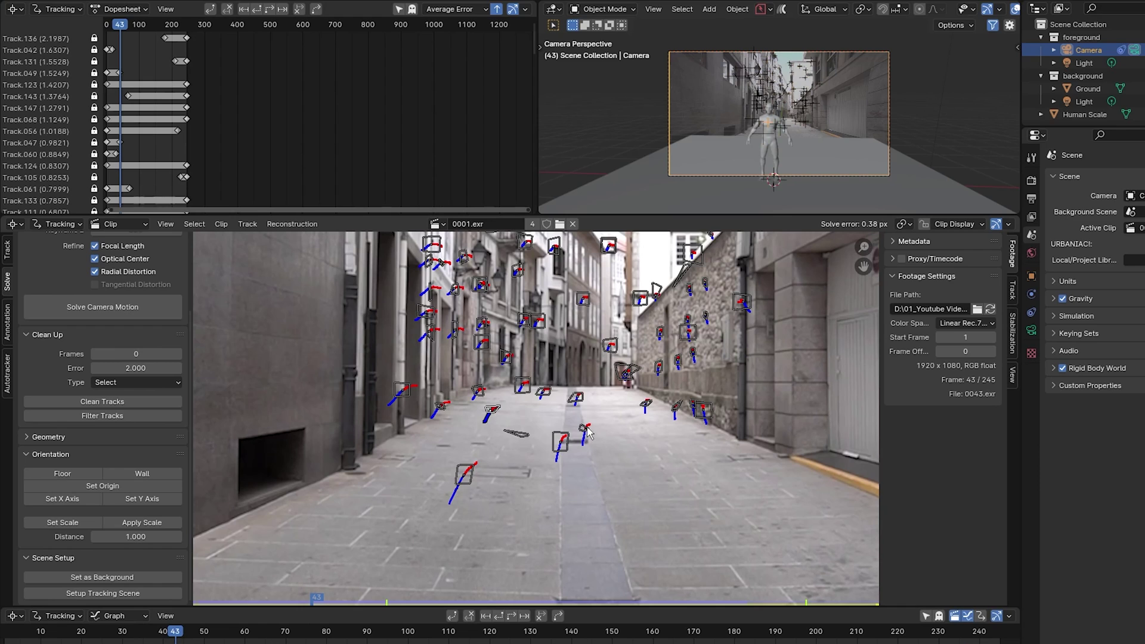
Step: Define the floor from two ground markers on the pavement
click(585, 437)
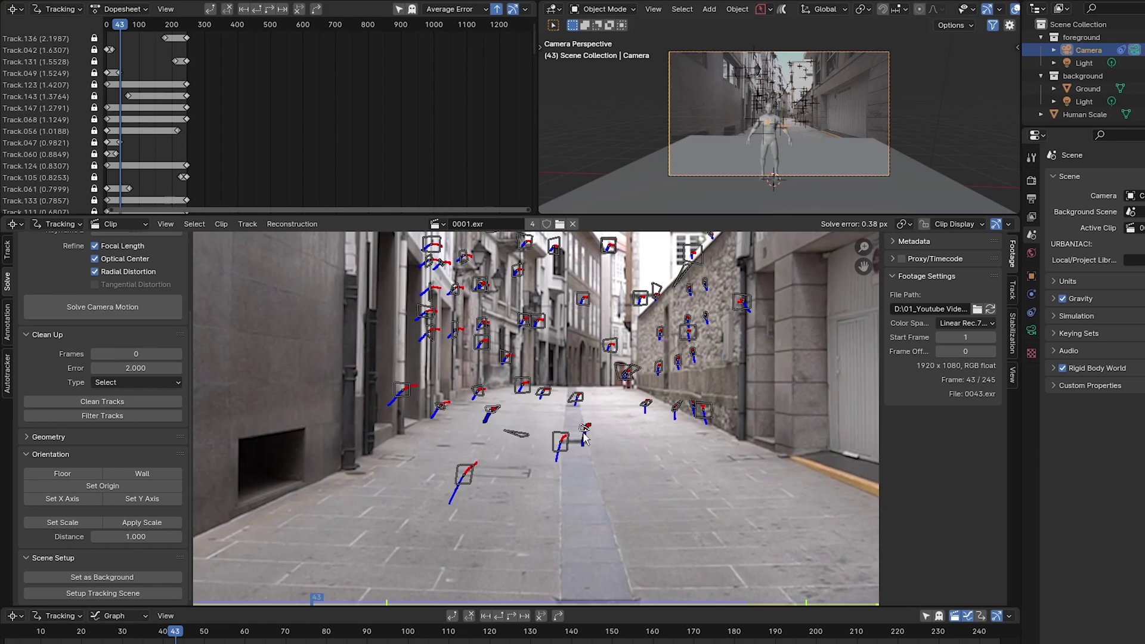
shift+click(467, 476)
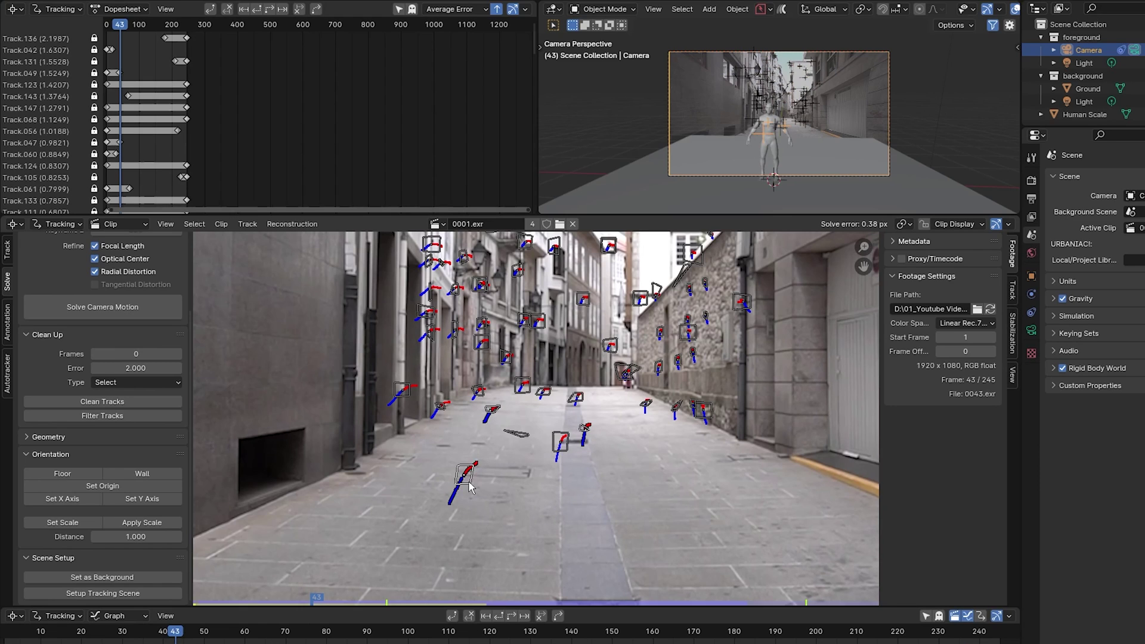
click(85, 475)
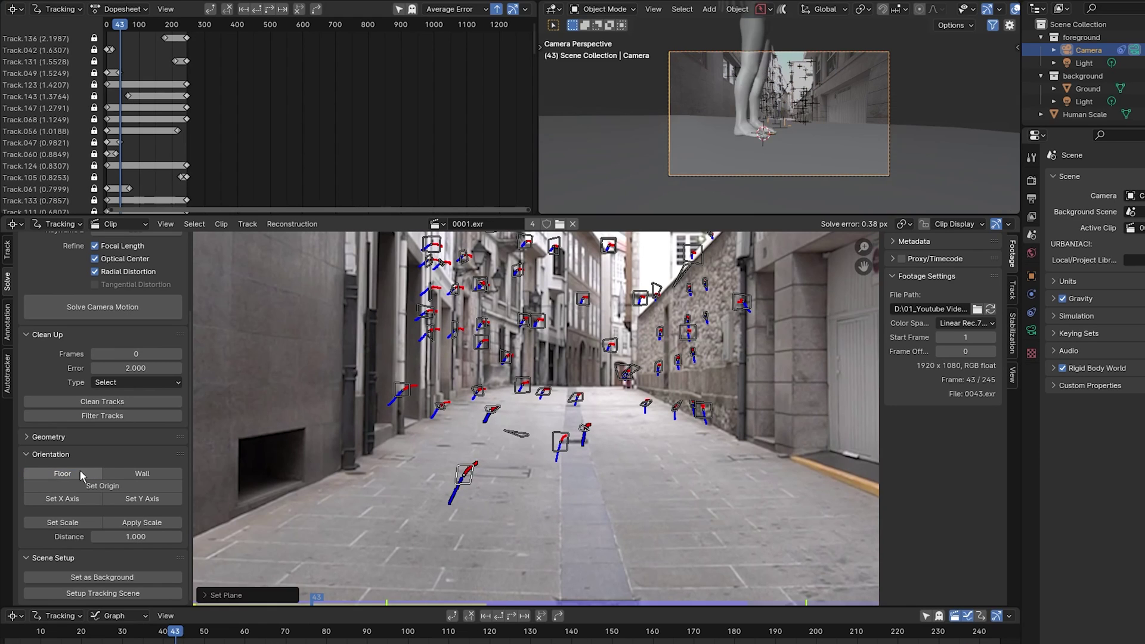
Step: Place the scene origin on a single pavement marker
click(567, 444)
click(115, 487)
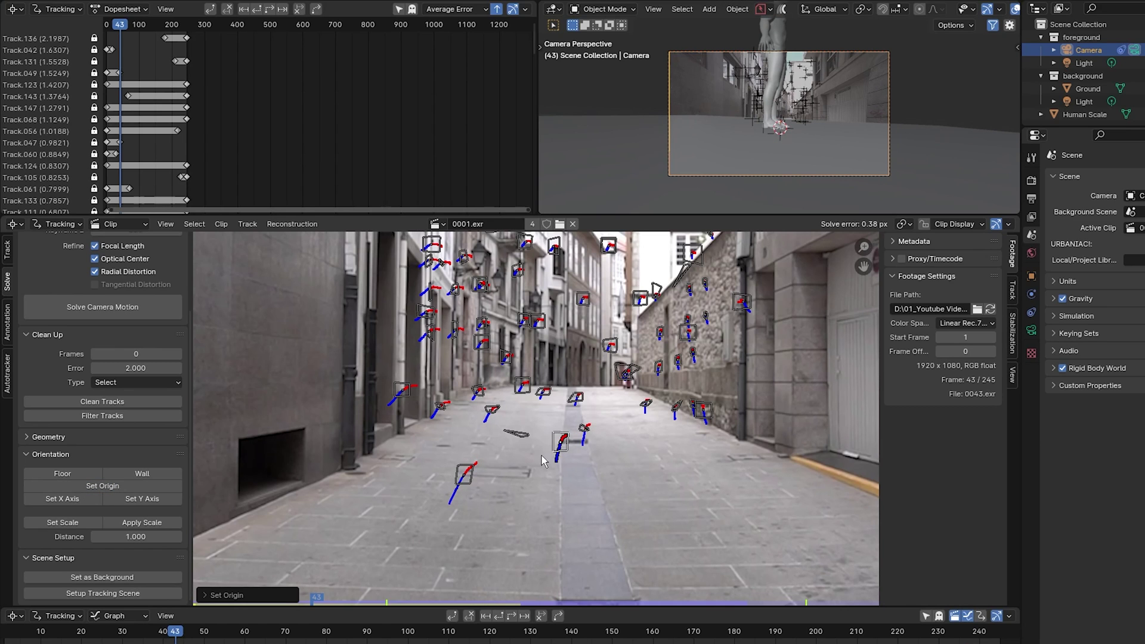
scroll(557, 450, down, 5)
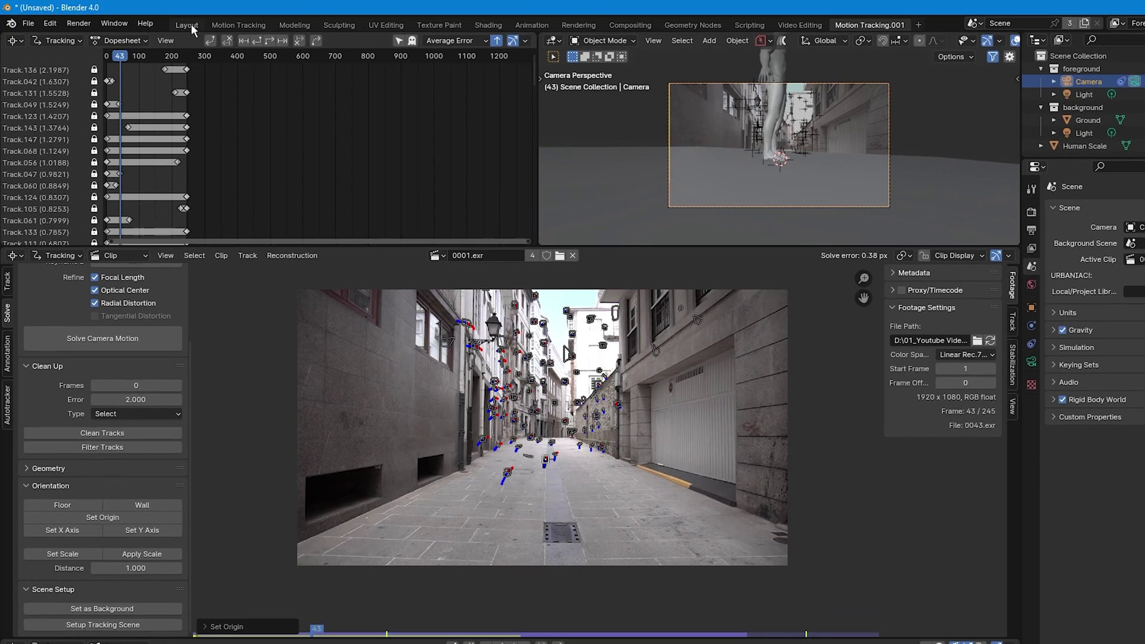
Step: In the 3D layout workspace, scale the ground plane down
click(187, 24)
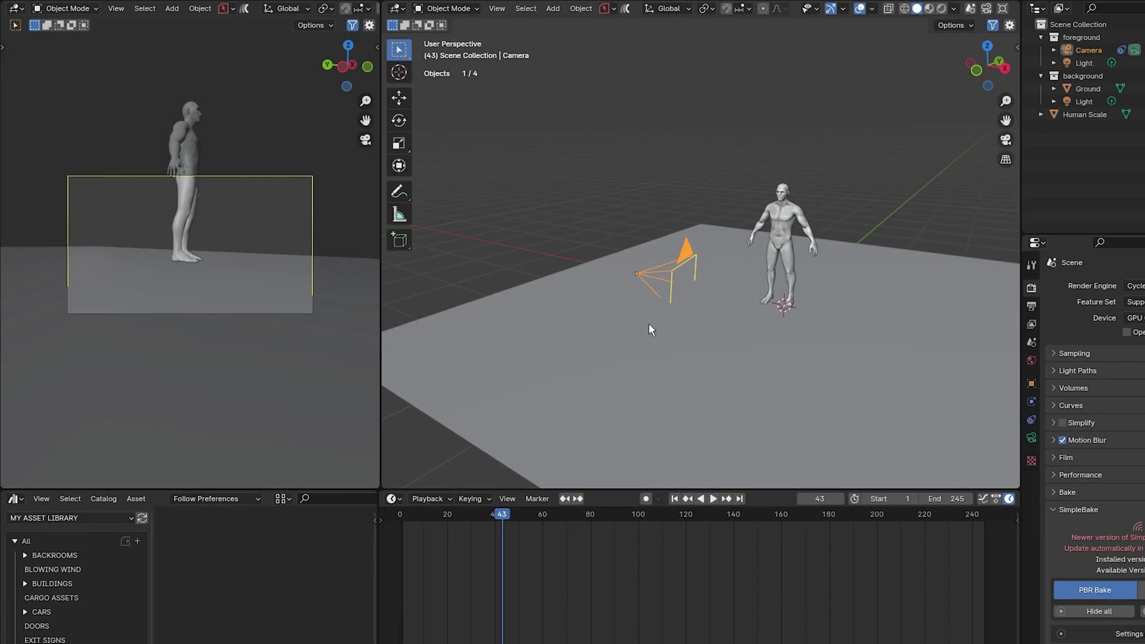
middle_drag(663, 320, 778, 333)
click(778, 333)
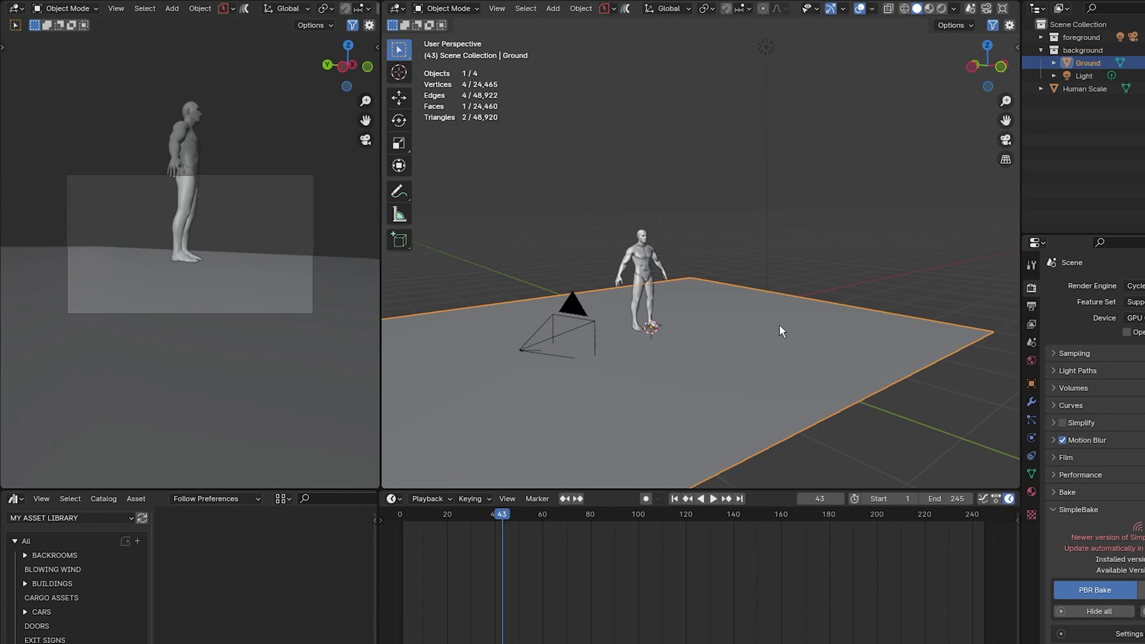
key(s)
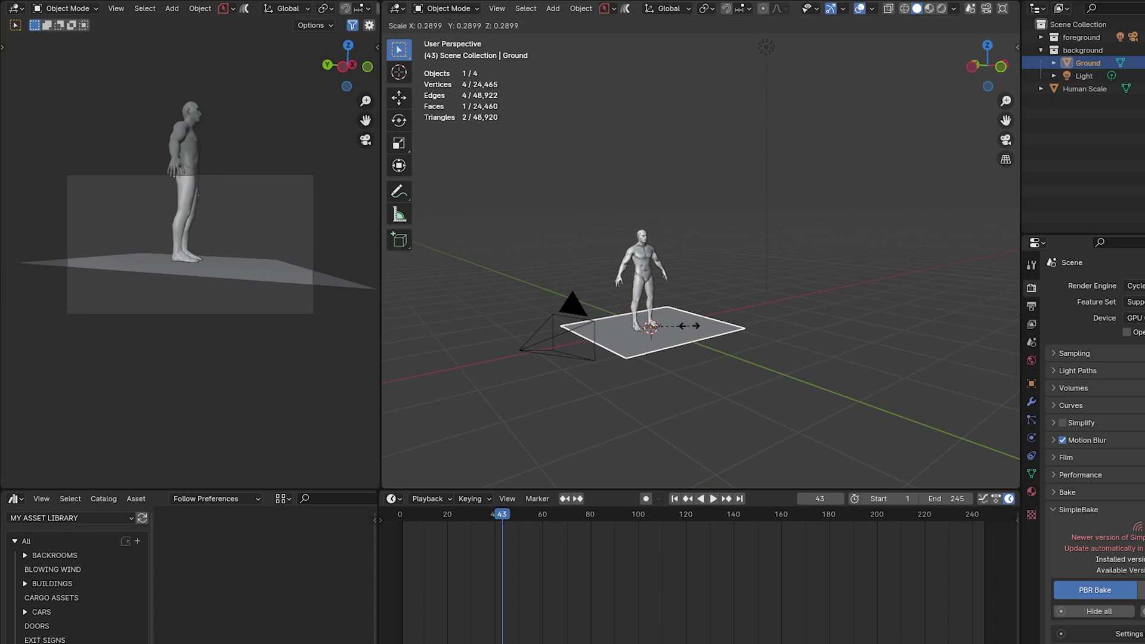
click(692, 299)
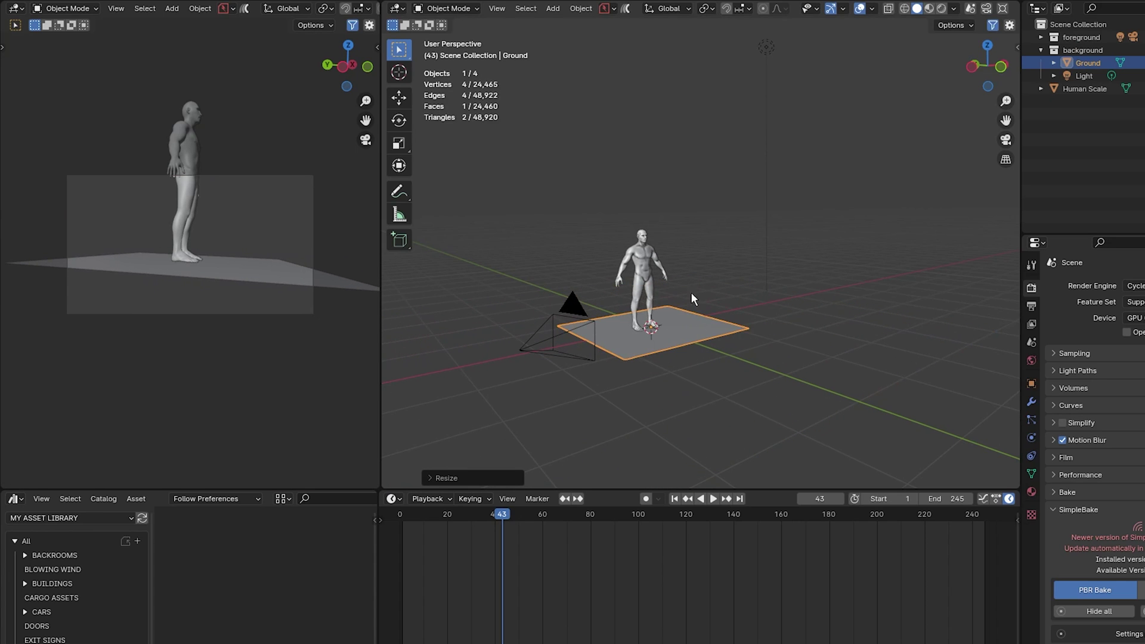
Step: Shrink the Human Scale figure, then view through the scene camera at frame 1
click(638, 267)
key(s)
click(657, 295)
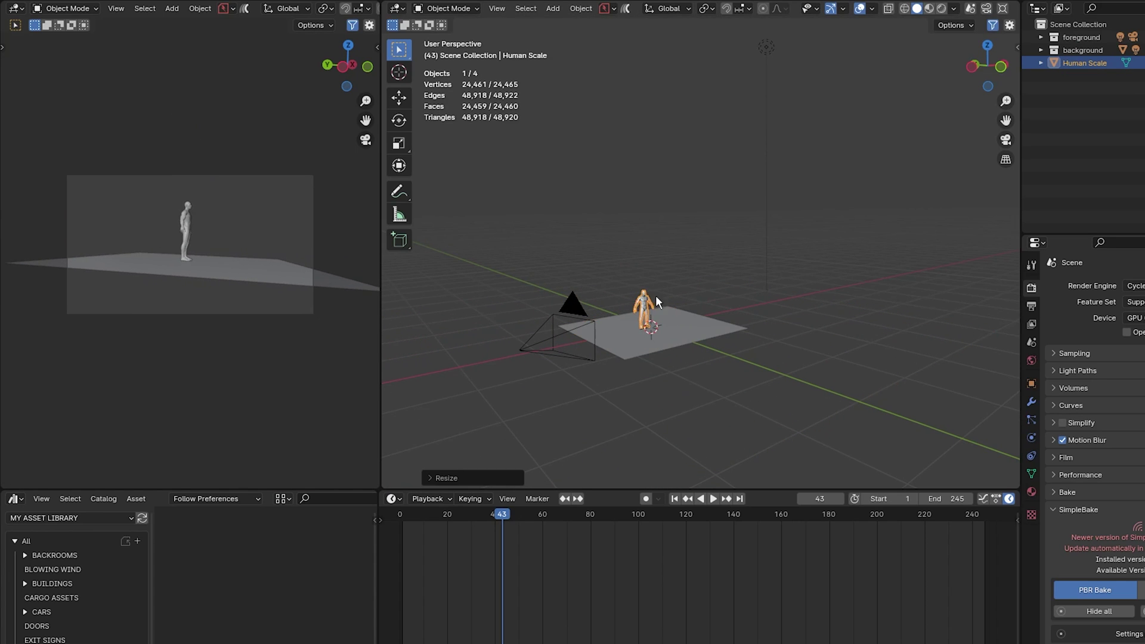
middle_drag(658, 295, 697, 273)
key(KP_0)
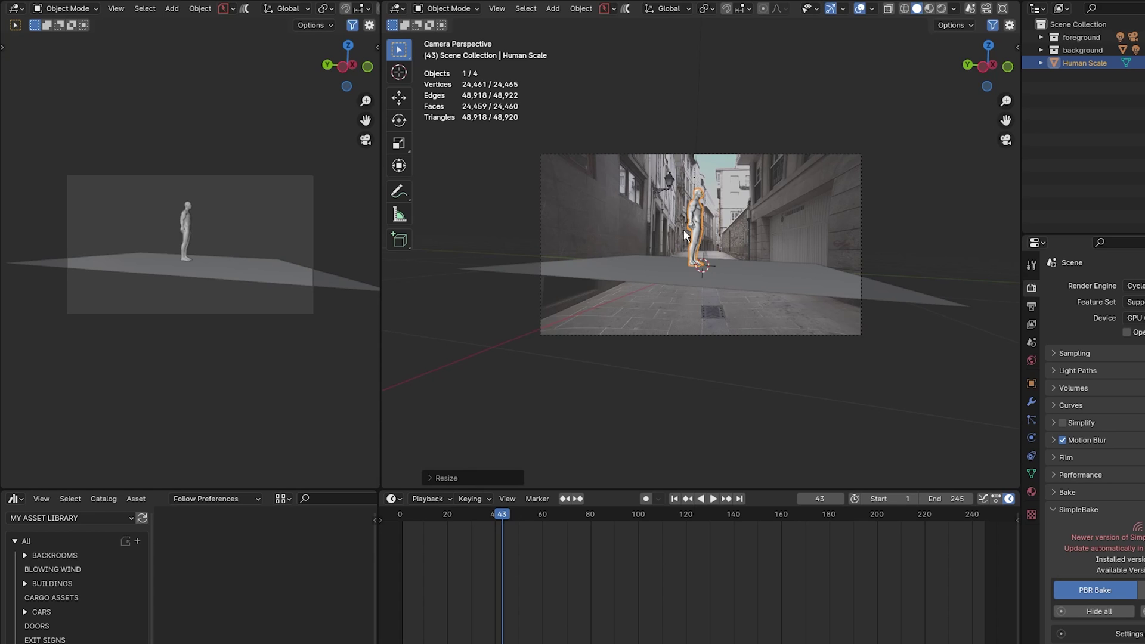
key(shift+Left)
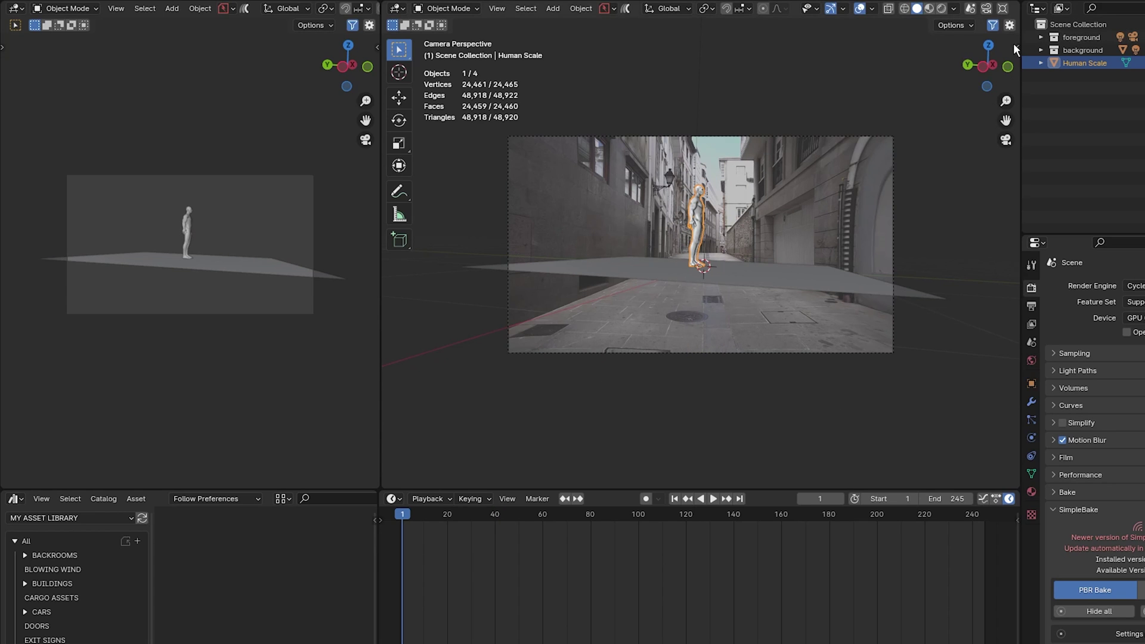
Step: Select the Camera in the foreground collection and set the pivot point to 3D Cursor
click(1034, 39)
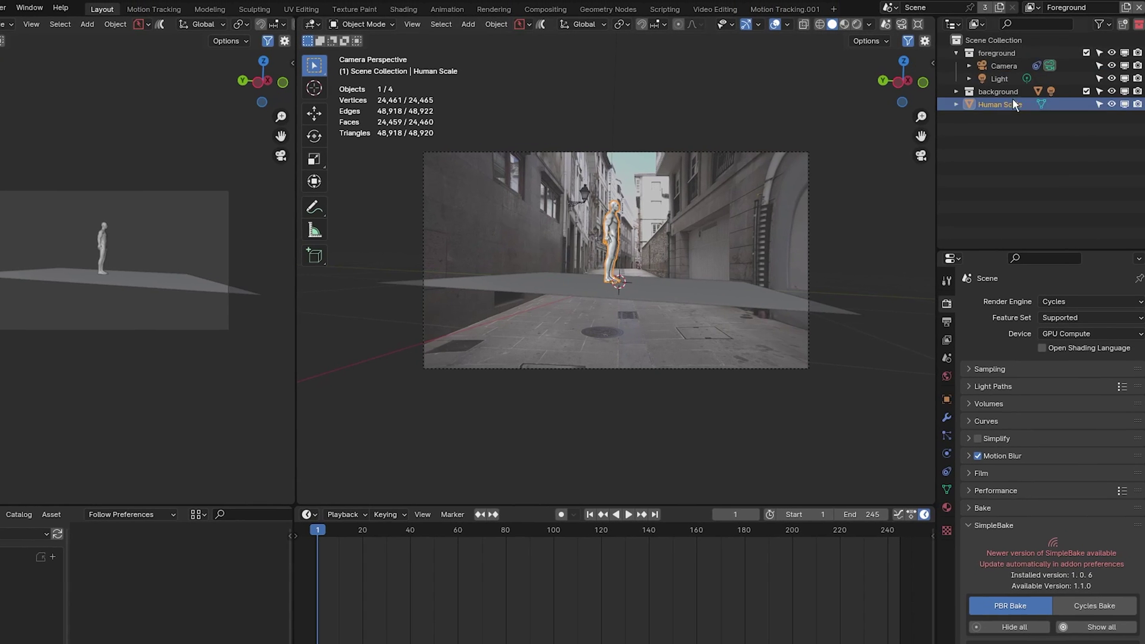
click(1082, 50)
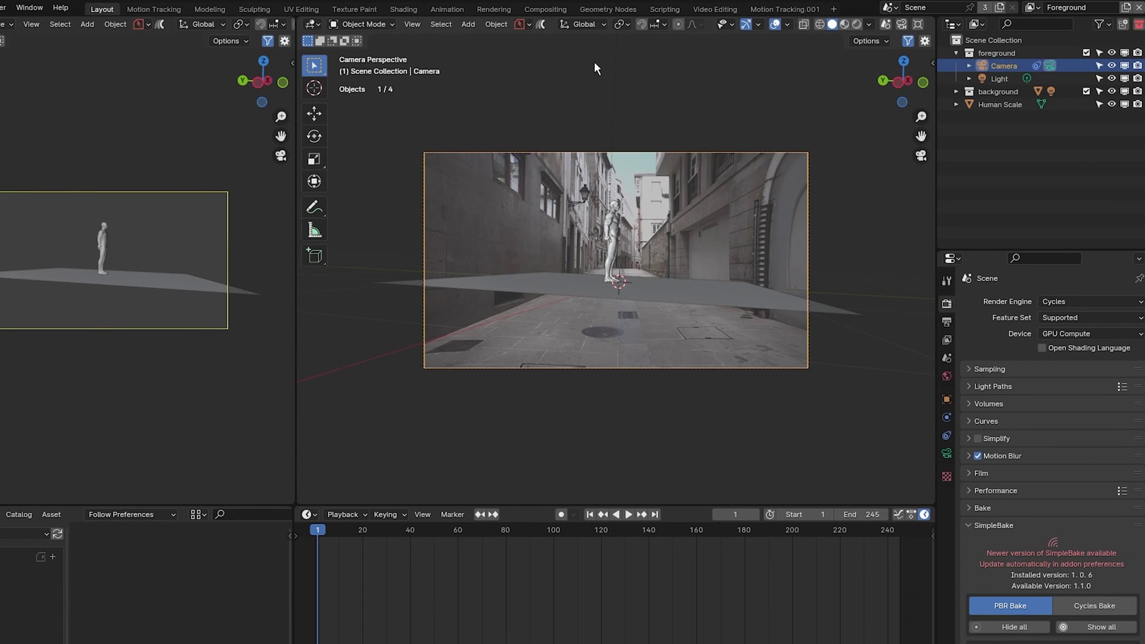
click(625, 23)
click(657, 69)
Step: Rotate the camera about 79.5° around global Z, then begin a tilt around Y
key(r)
key(z)
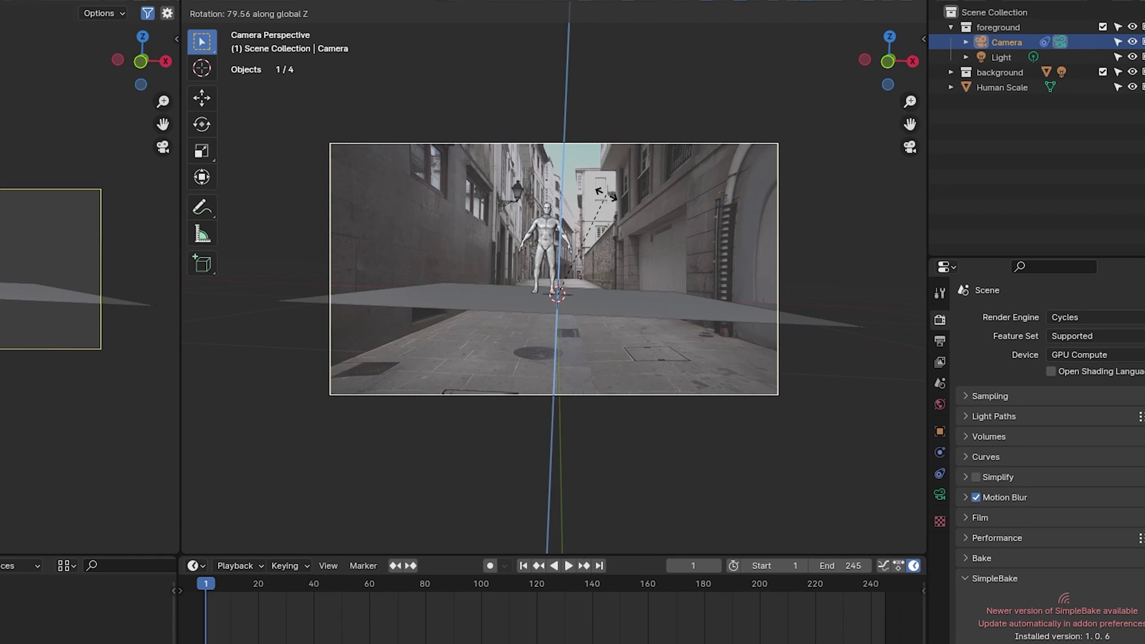
click(608, 185)
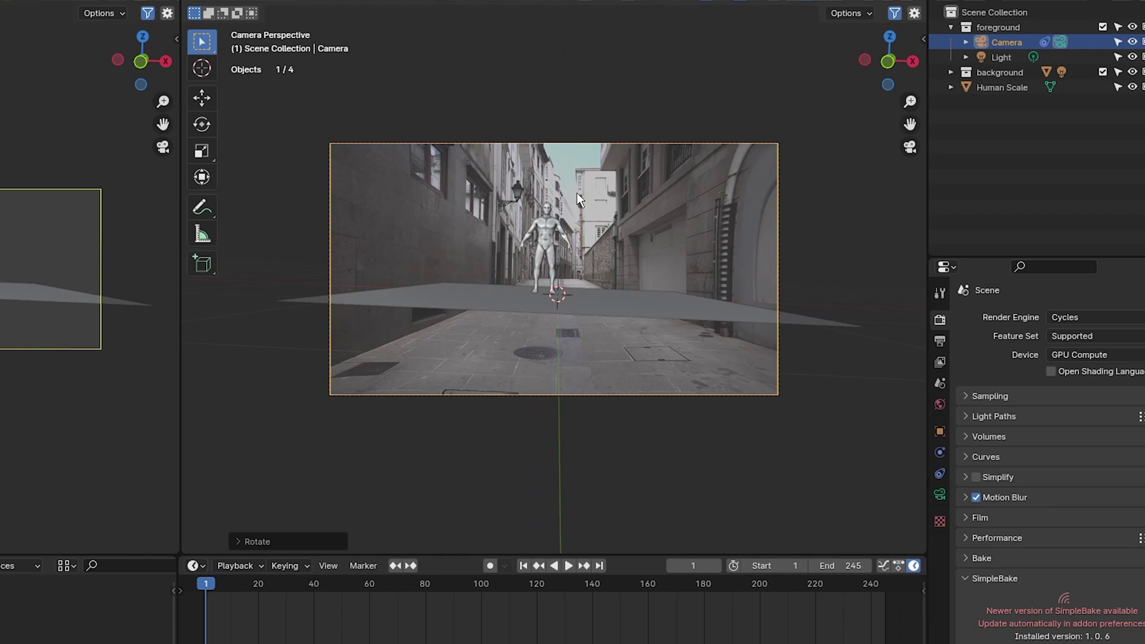
key(r)
key(y)
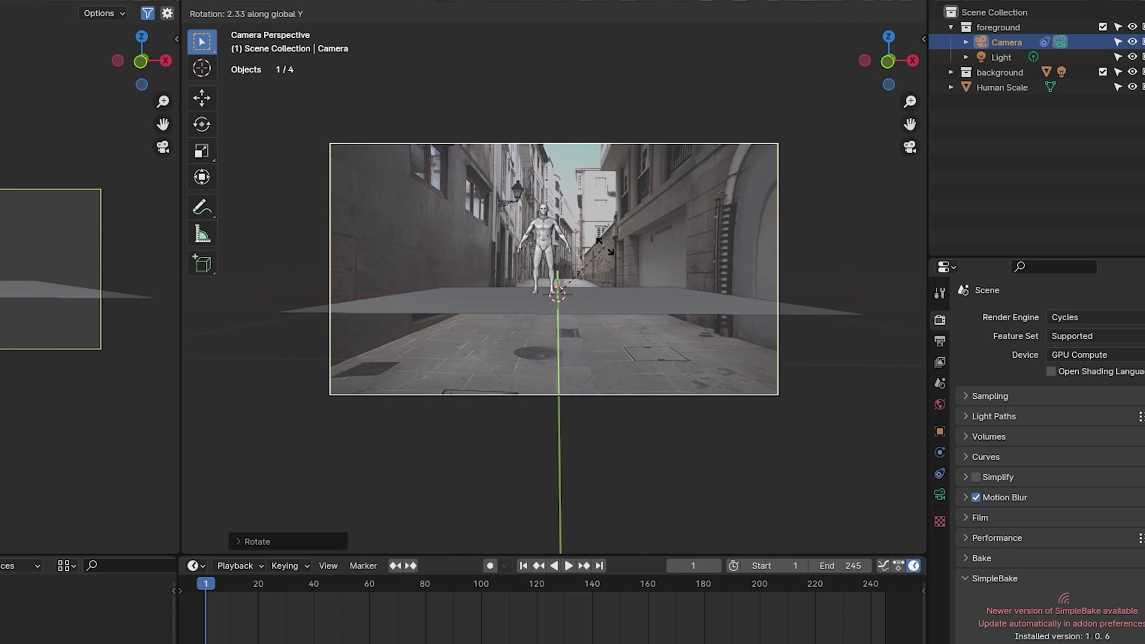
Step: Confirm the camera tilt, reset pivot to Bounding Box Center, and shrink the ground plane
click(725, 288)
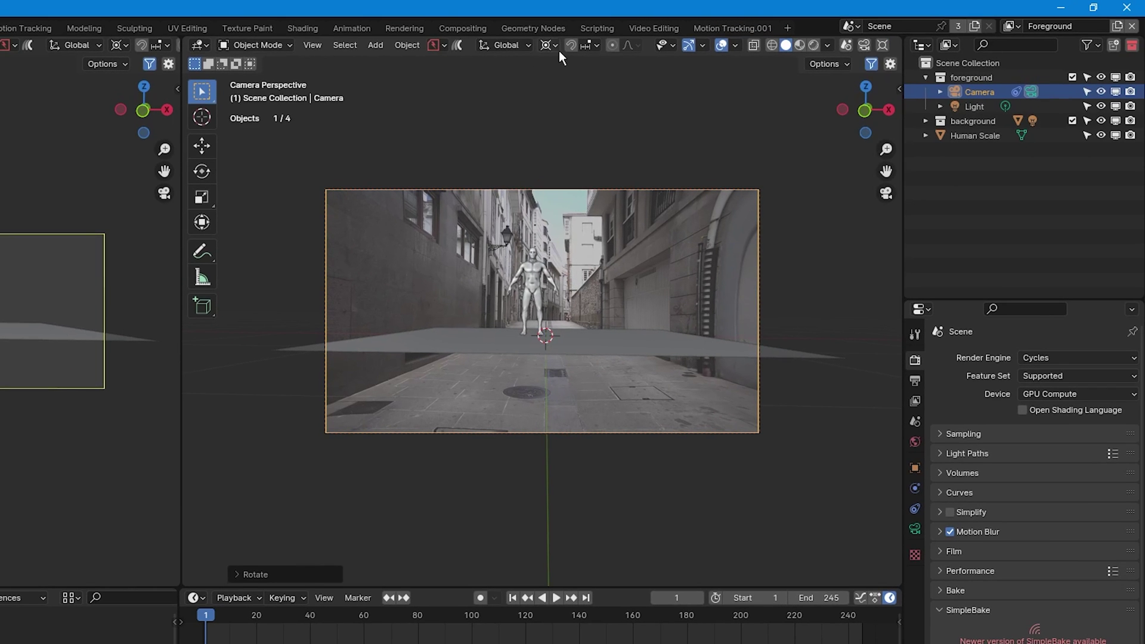
click(552, 44)
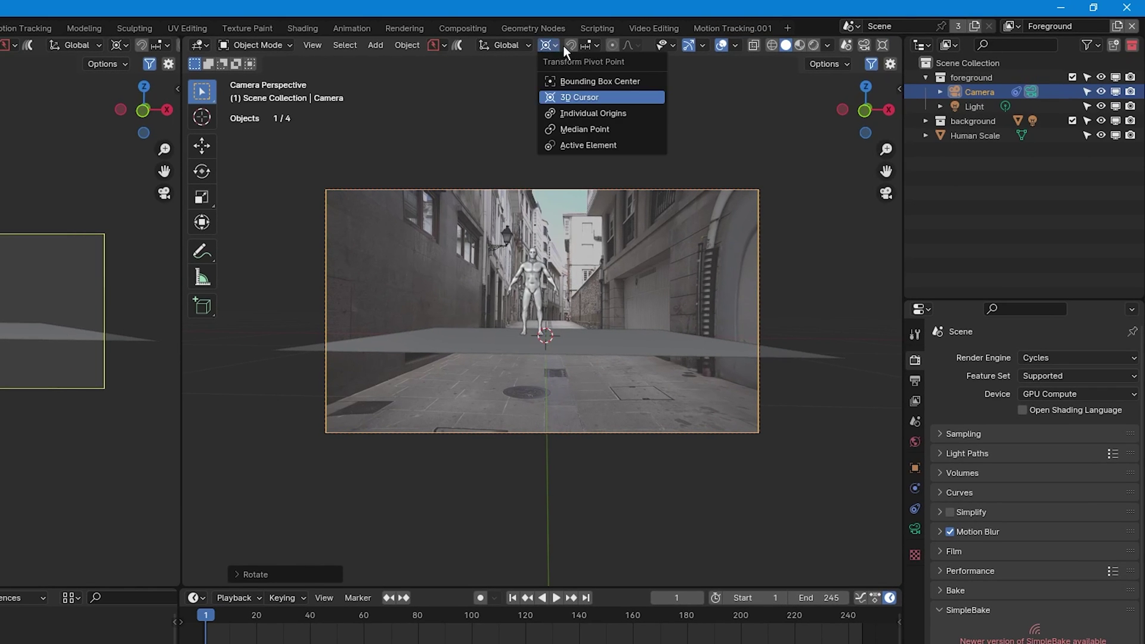
click(614, 82)
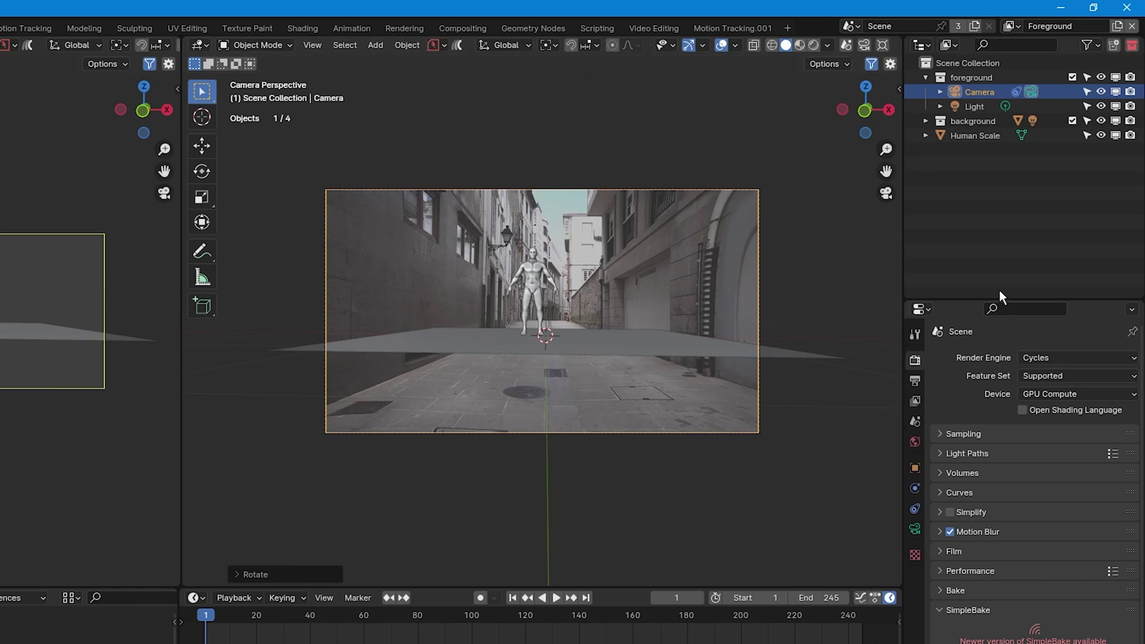
click(609, 334)
key(s)
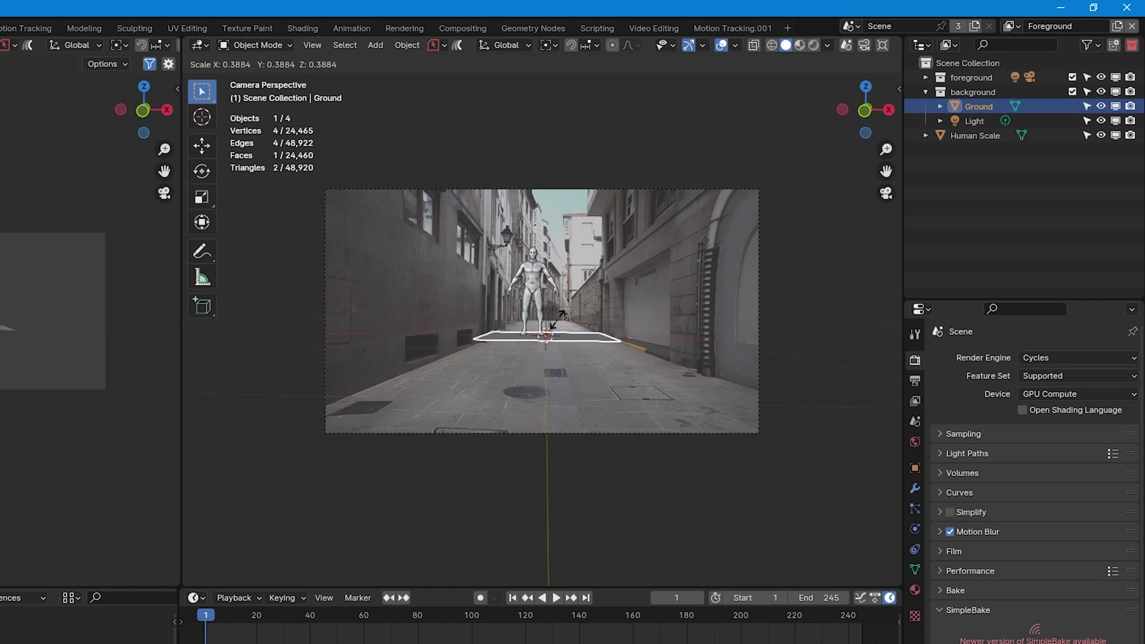
click(557, 322)
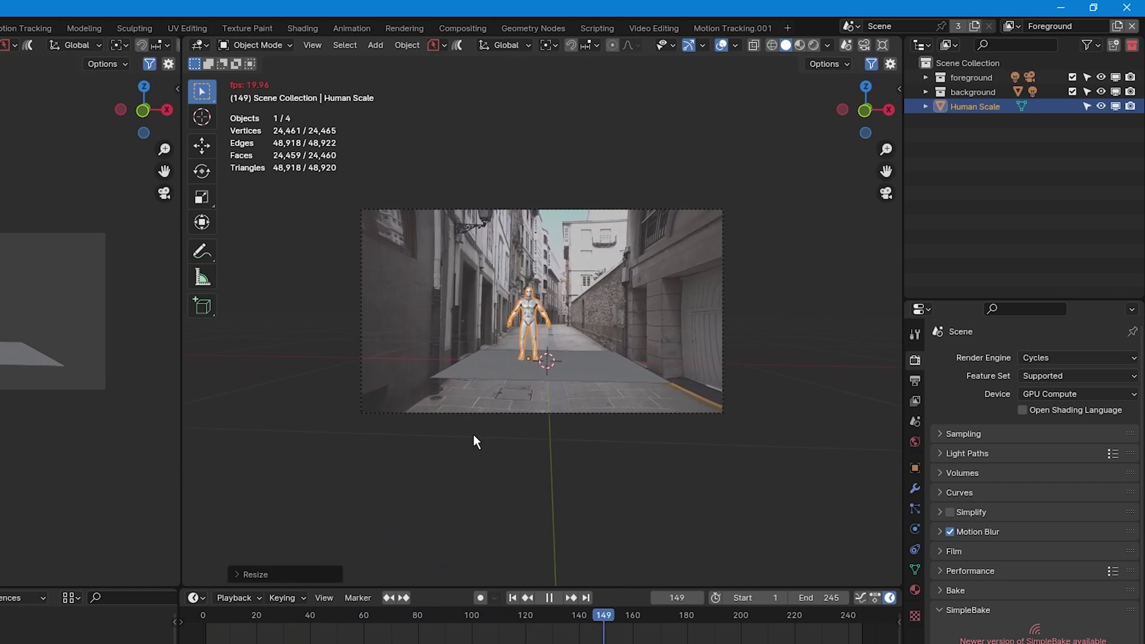
Step: Stop playback, enlarge the ground plane excluding Z, then deselect it
key(Escape)
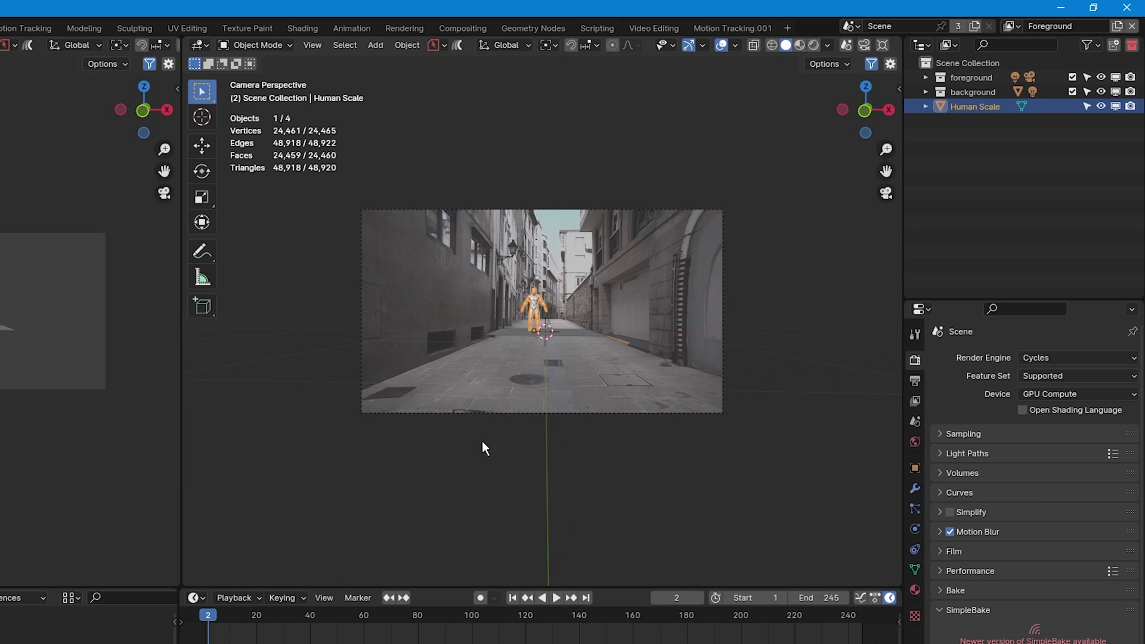
click(570, 331)
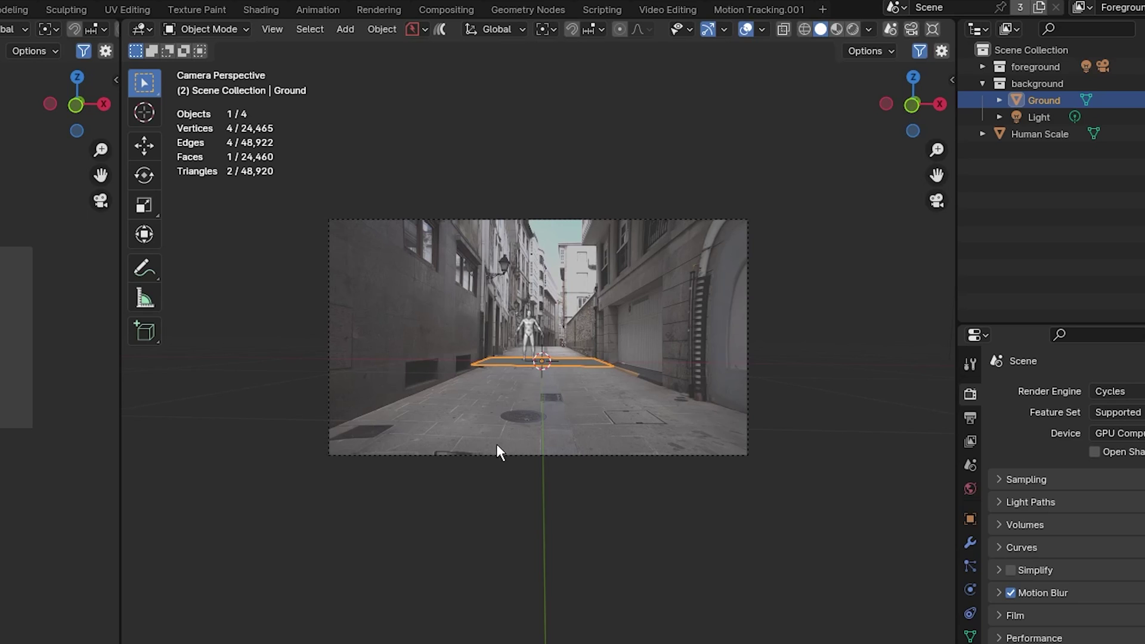
key(s)
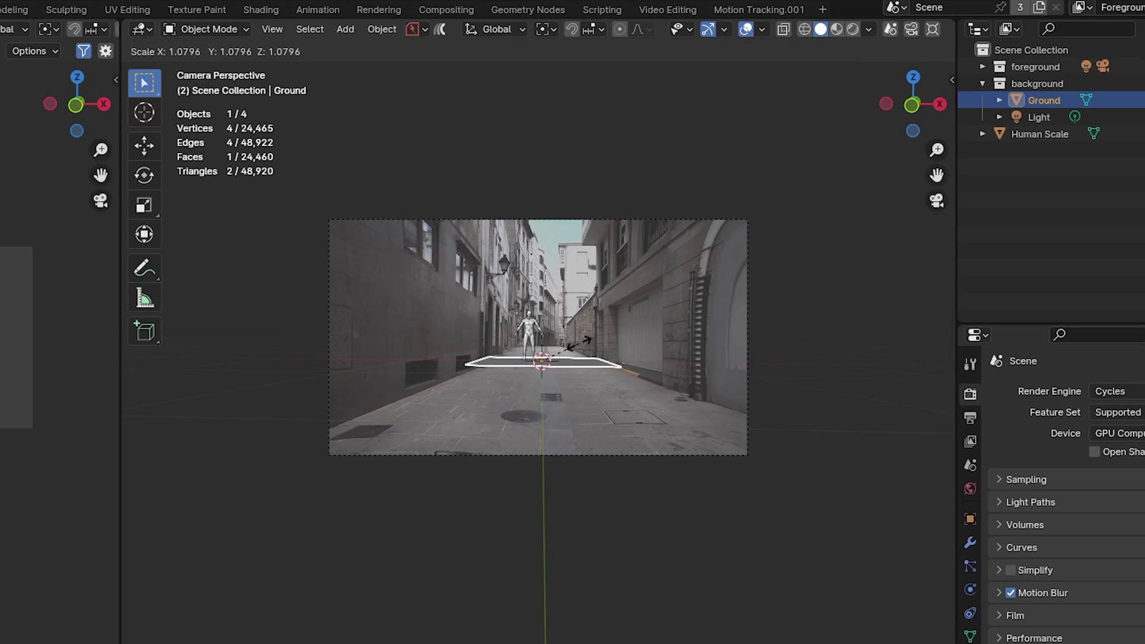
key(shift+z)
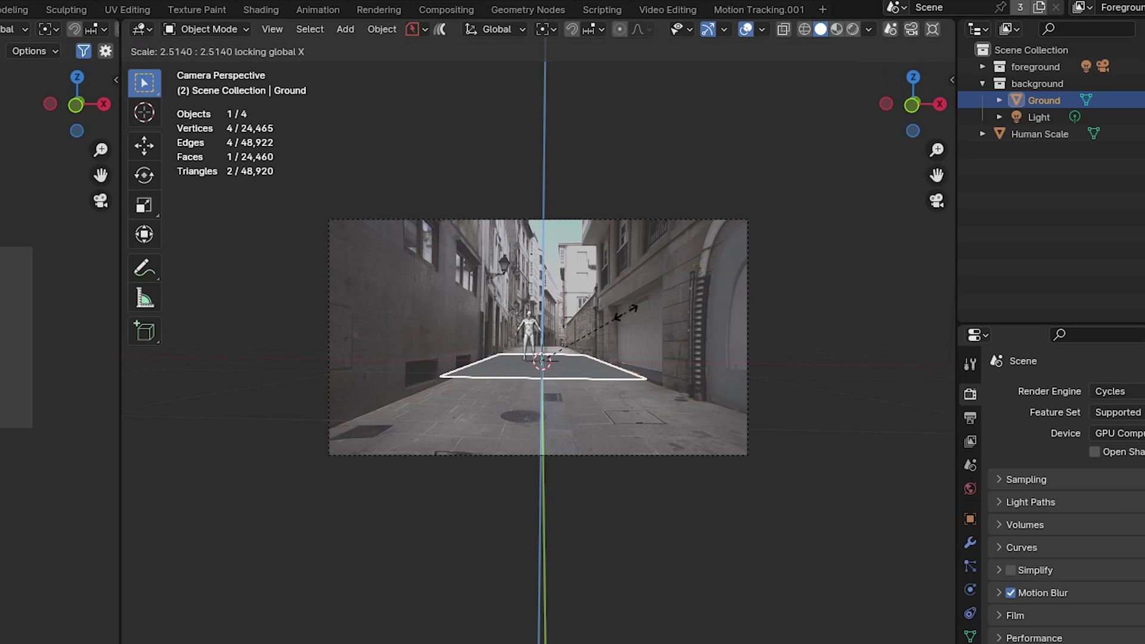
click(647, 294)
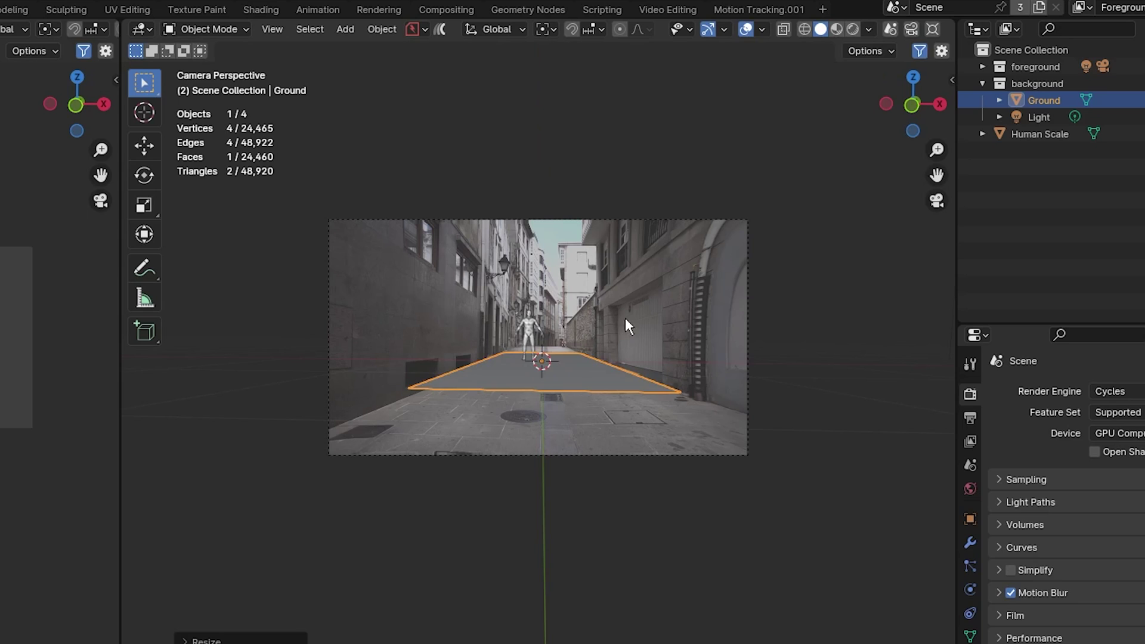
click(650, 503)
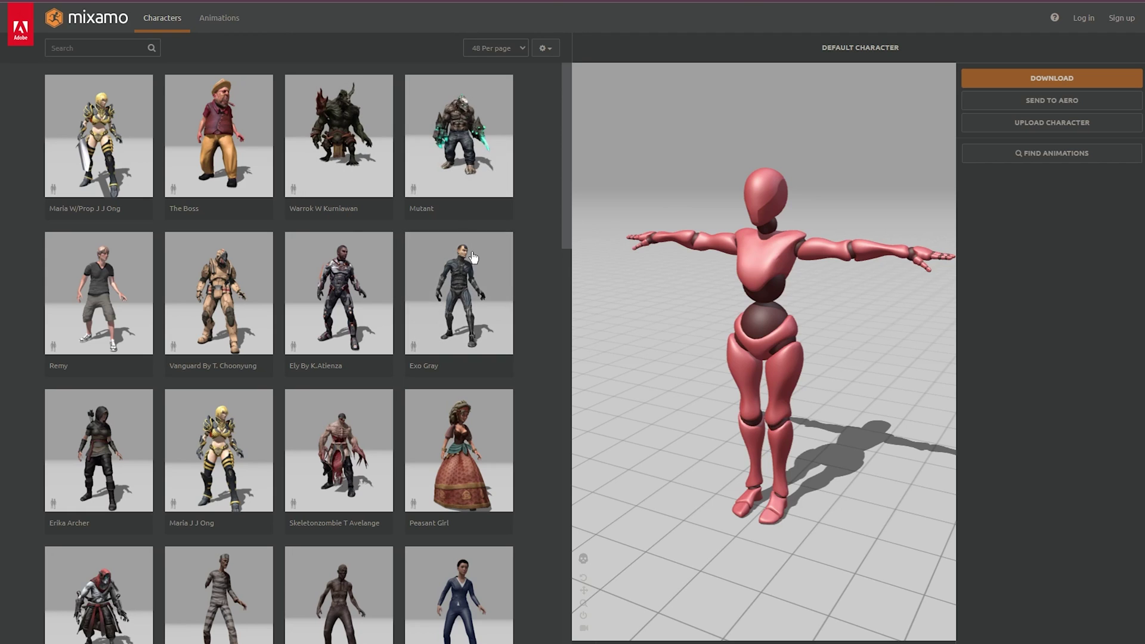
Step: Choose the Mutant character and apply the Unarmed Walk Forward animation
click(450, 144)
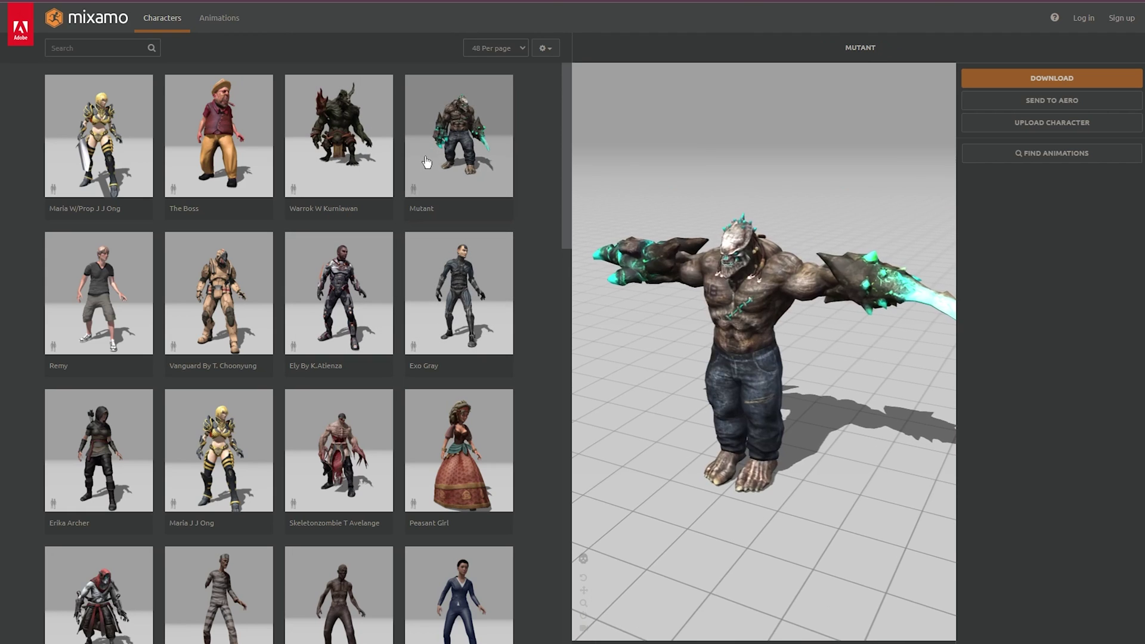
click(221, 18)
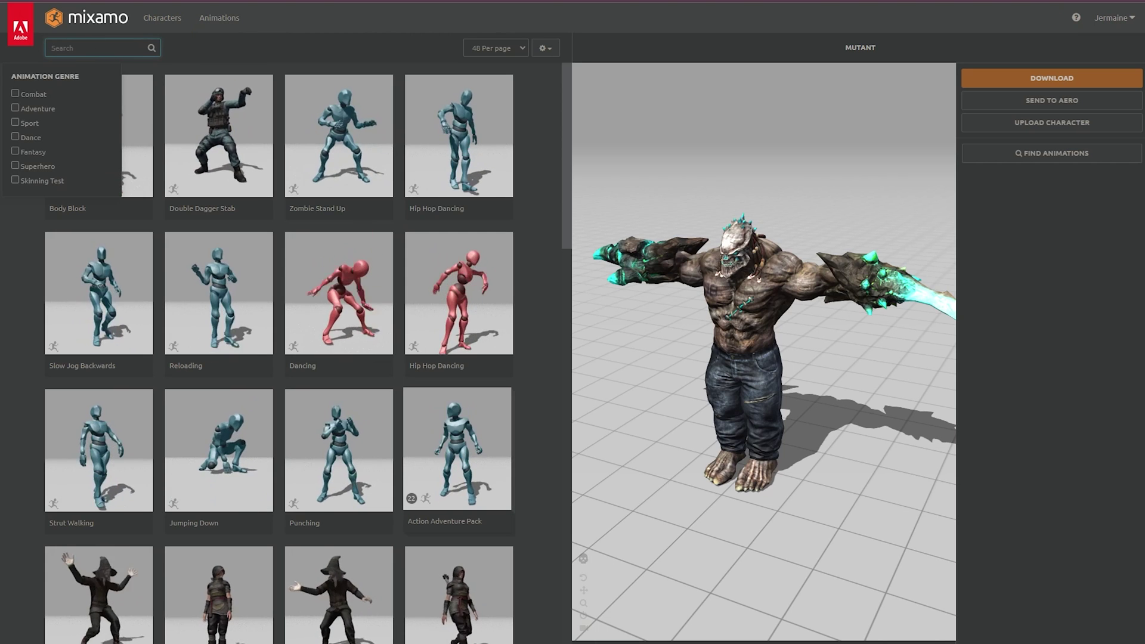
text(walk)
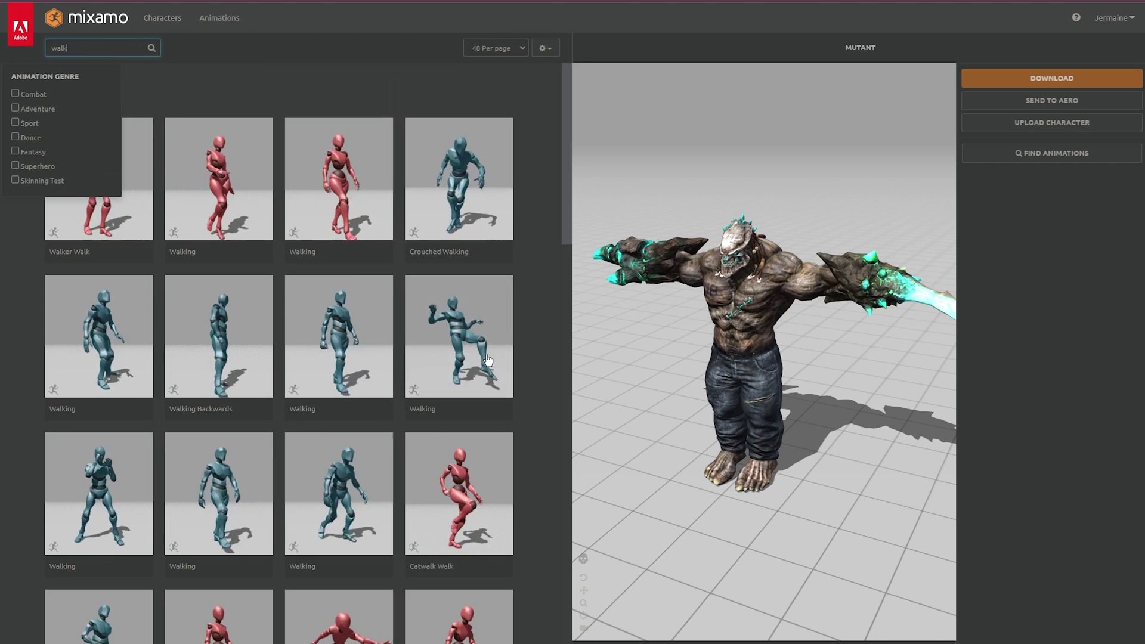
scroll(280, 553, down, 15)
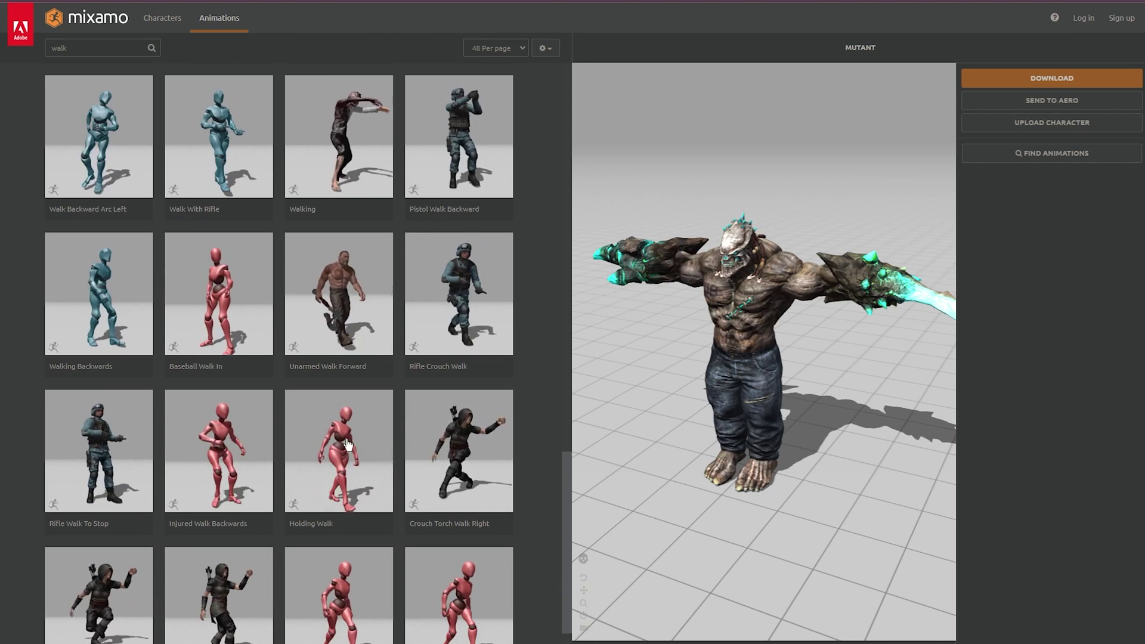
click(350, 278)
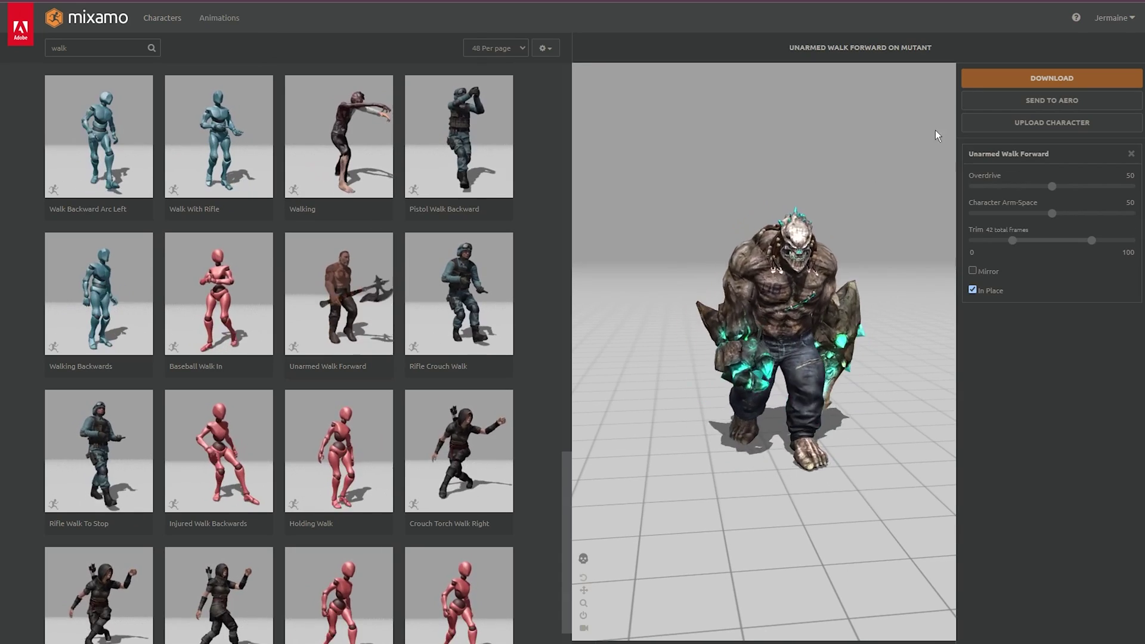
Step: Download the animated character at 24 fps
click(1050, 78)
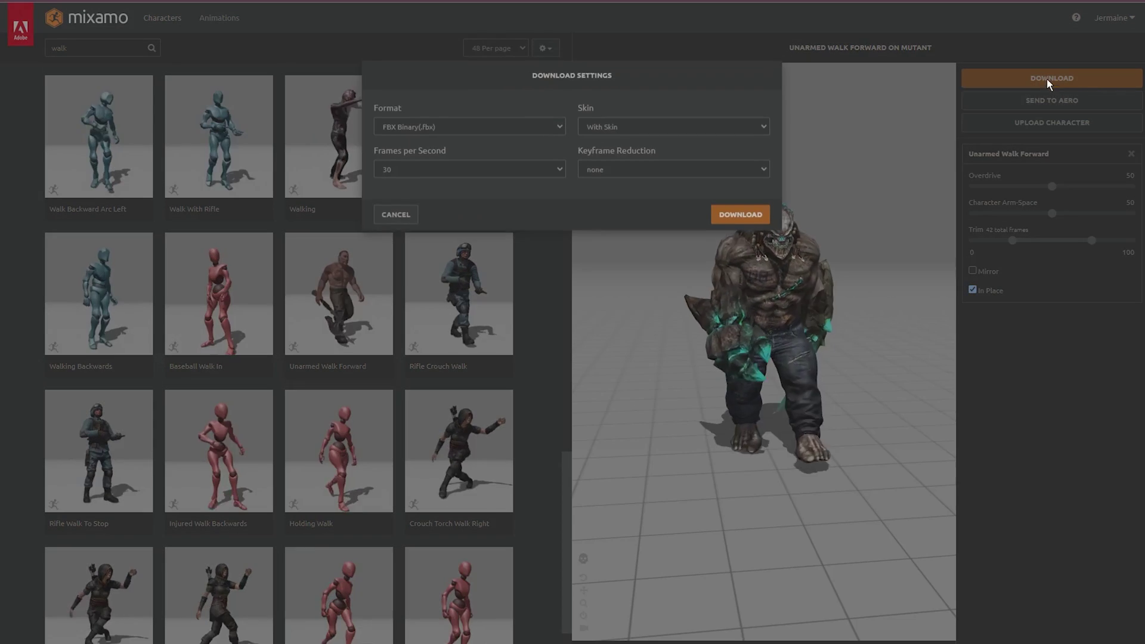
click(468, 171)
click(436, 185)
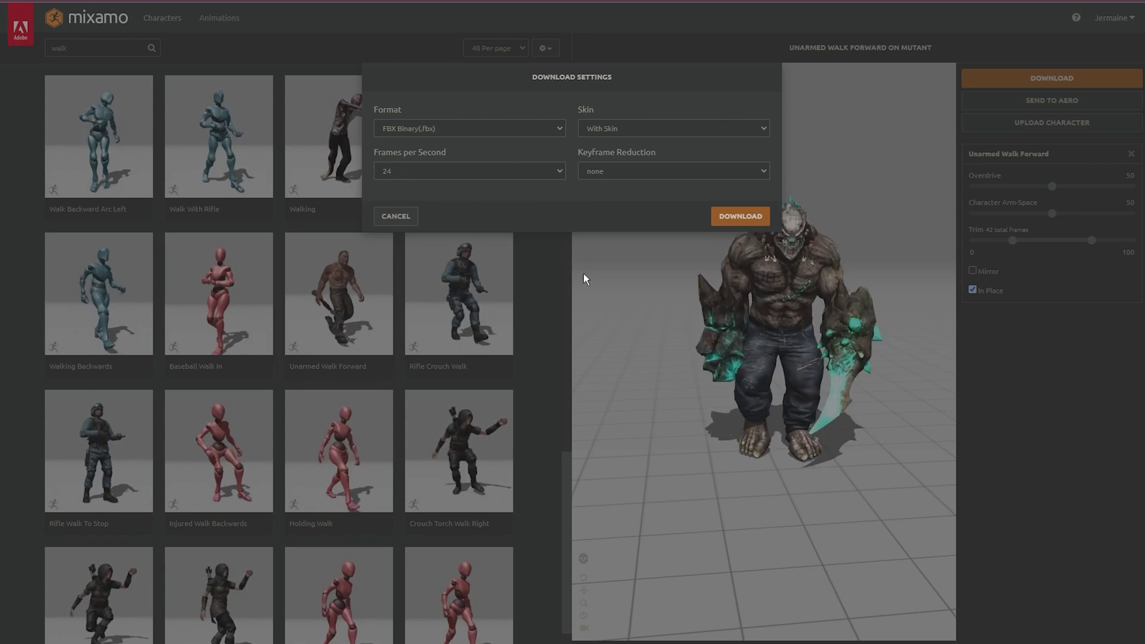
click(741, 216)
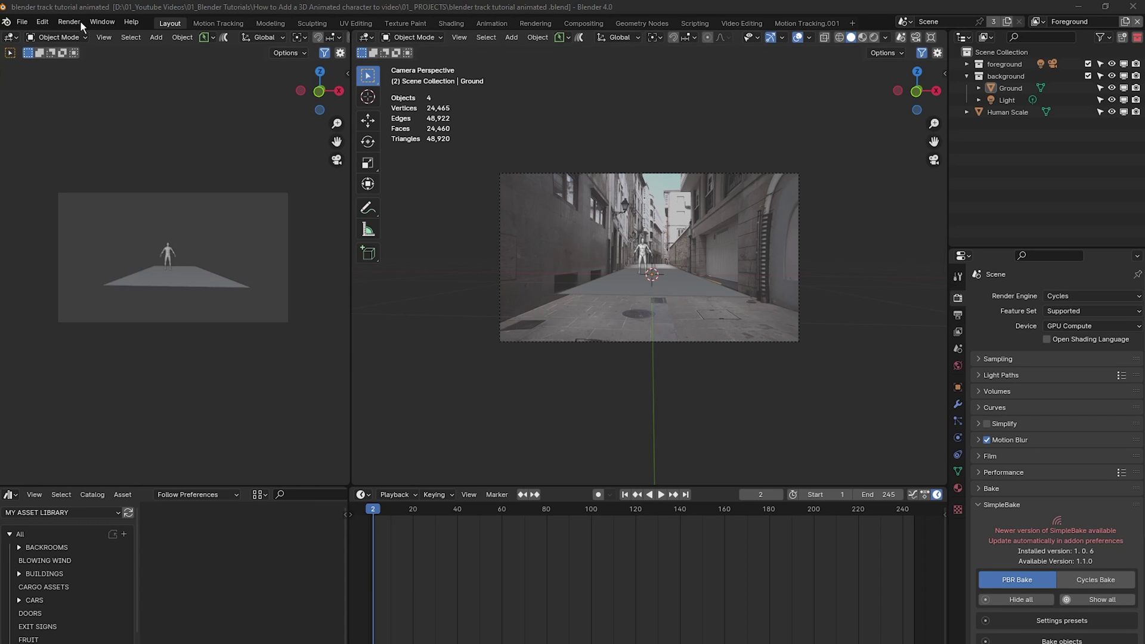
Step: Import Unarmed Walk Forward.fbx and scale the character down
click(25, 22)
mouse_move(95, 189)
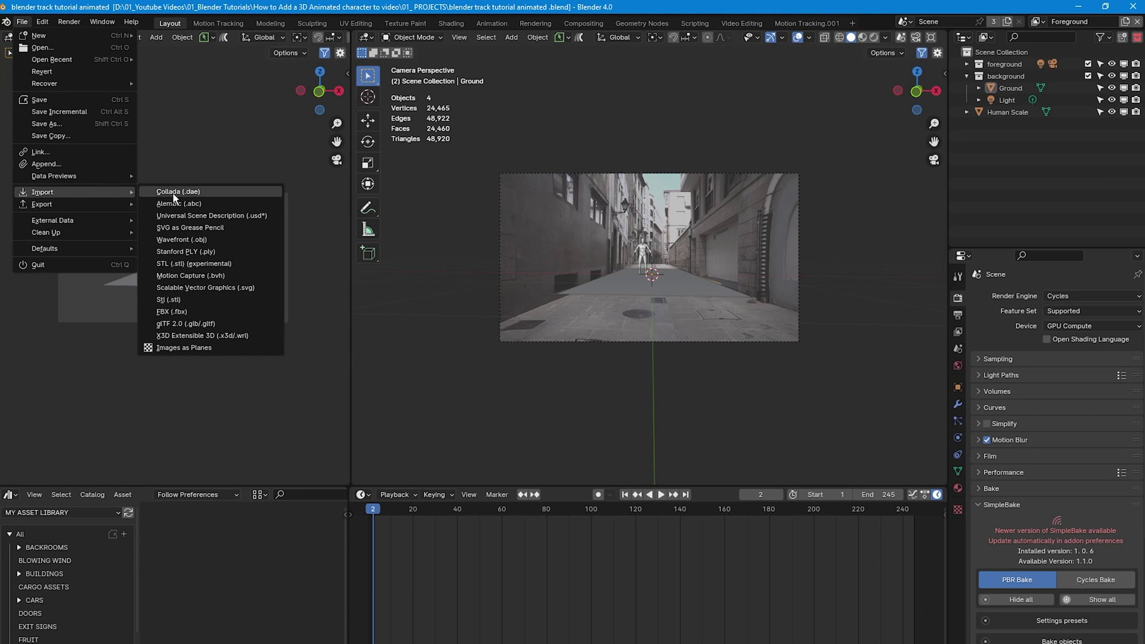
click(216, 313)
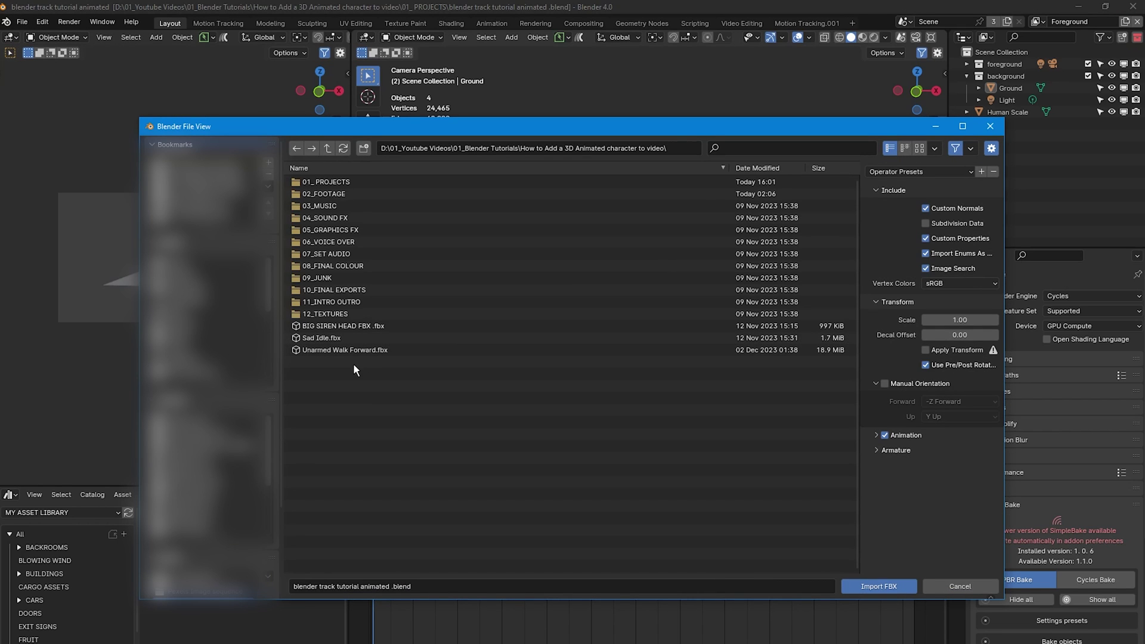
double_click(387, 351)
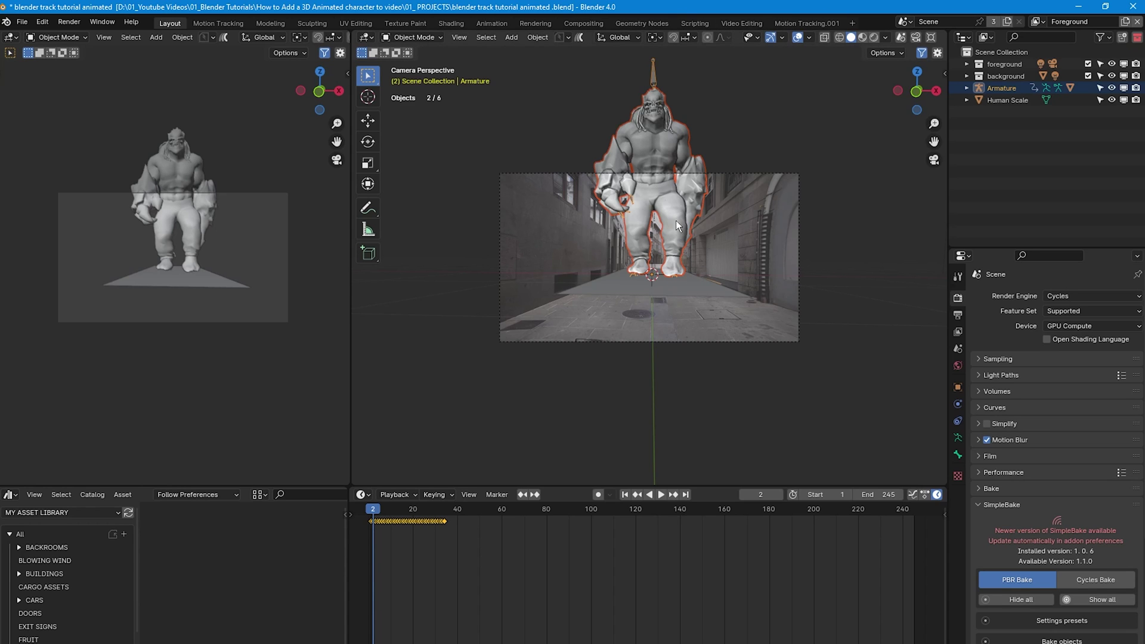
key(s)
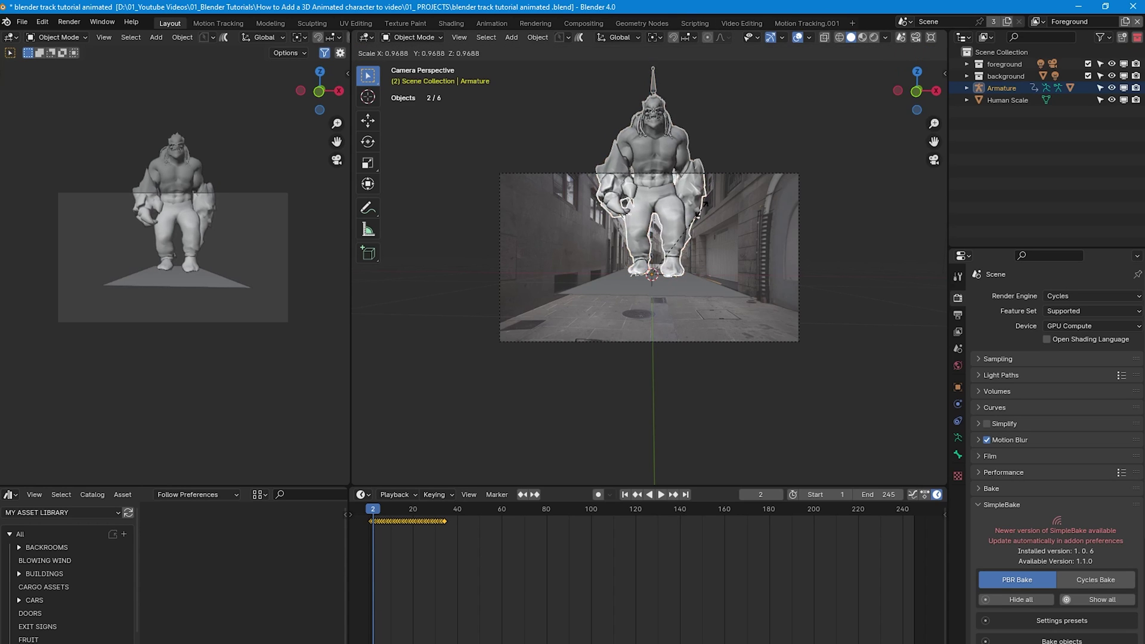
click(711, 262)
Step: Delete the Human Scale figure and play the walk through the scene camera
middle_drag(712, 263, 703, 265)
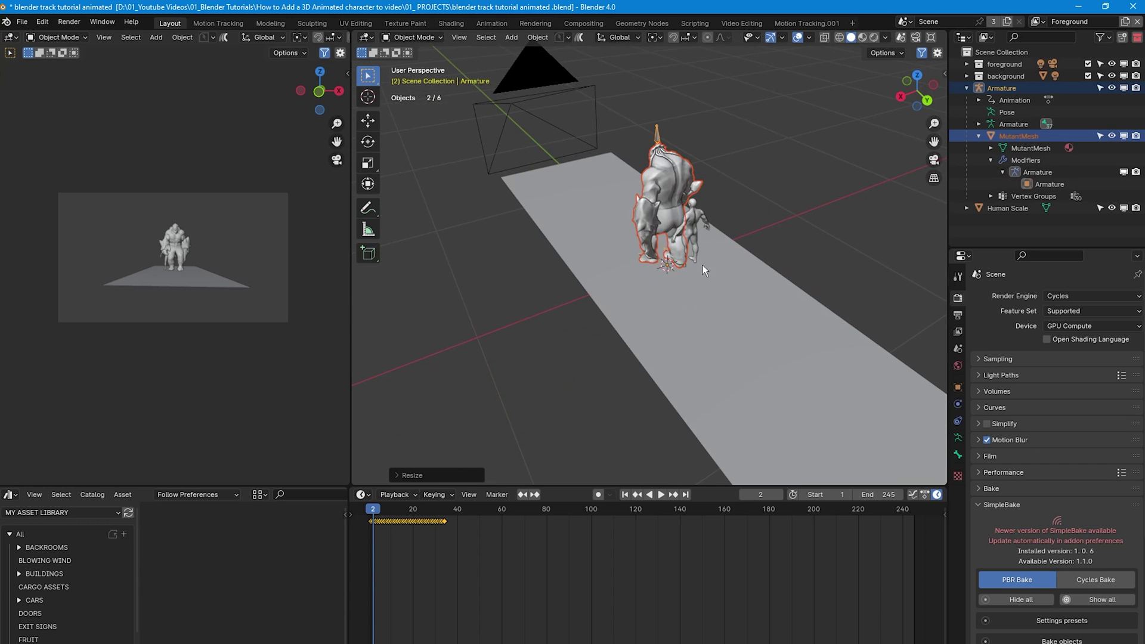
click(698, 227)
key(x)
click(704, 228)
middle_drag(506, 272, 617, 42)
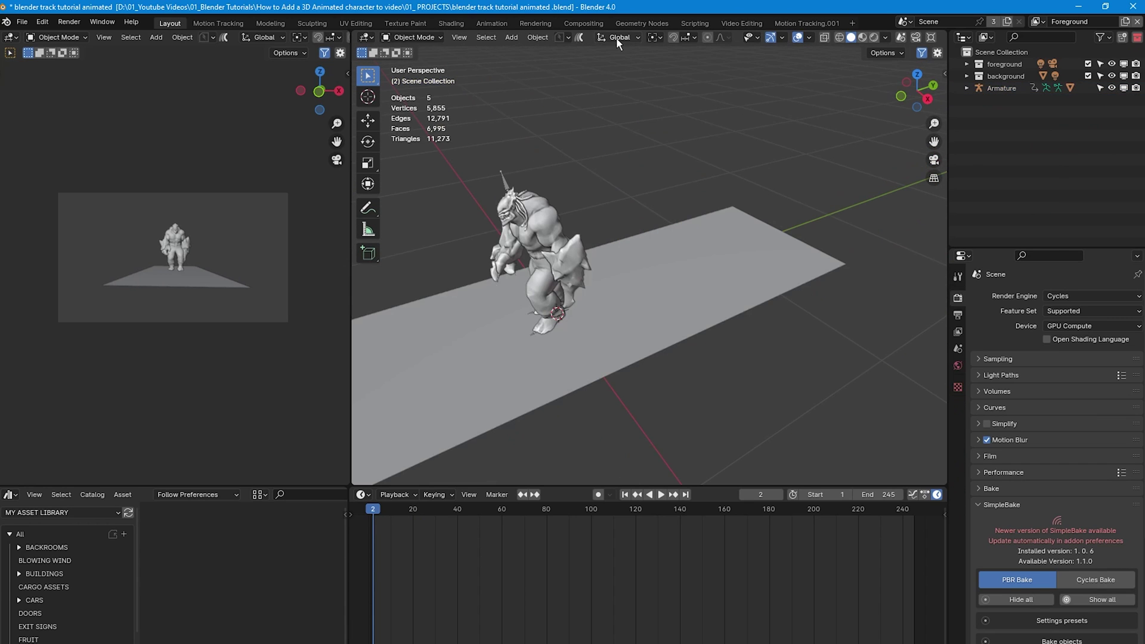
key(KP_0)
key(space)
Step: Stop playback and switch the viewport to Rendered shading
key(Escape)
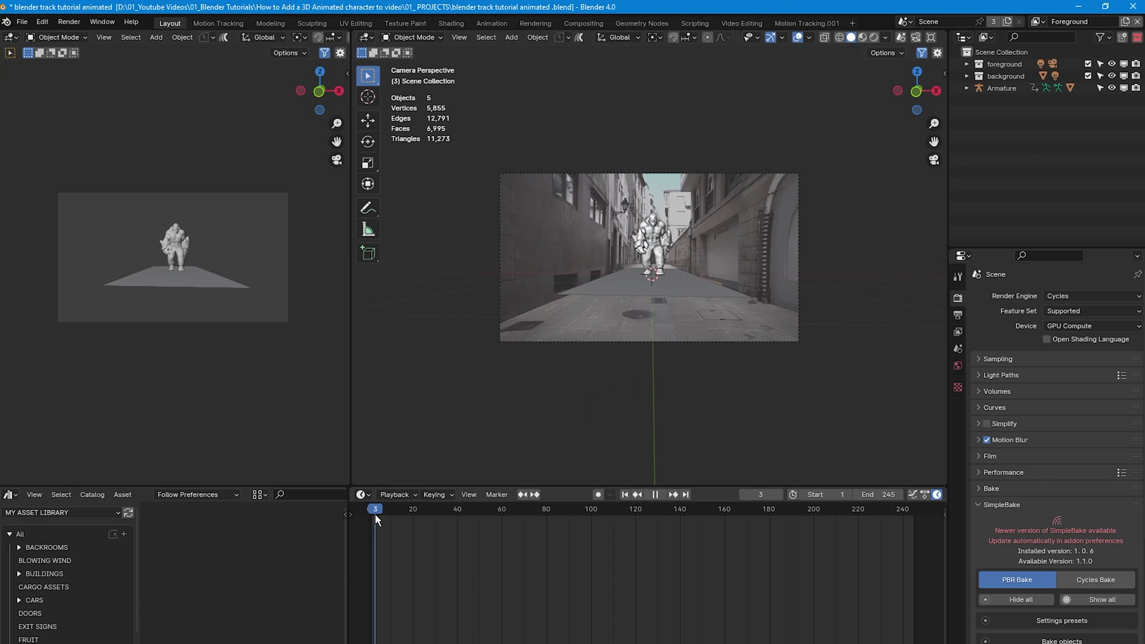
key(z)
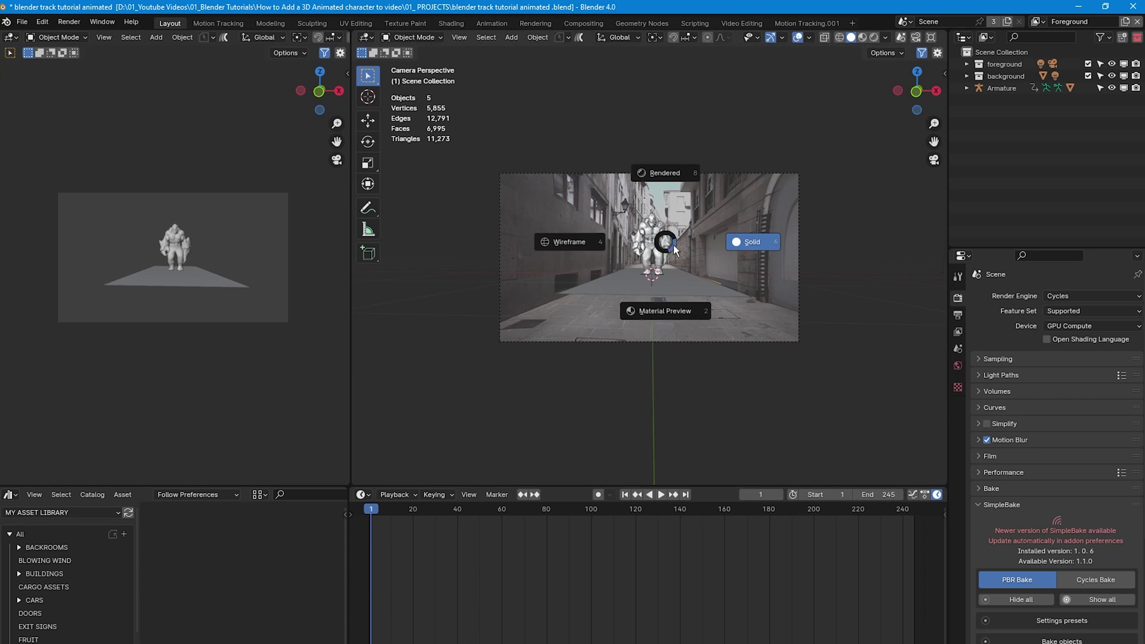
click(674, 173)
Step: Enable a transparent Film background and turn off the camera's depth of field
click(679, 173)
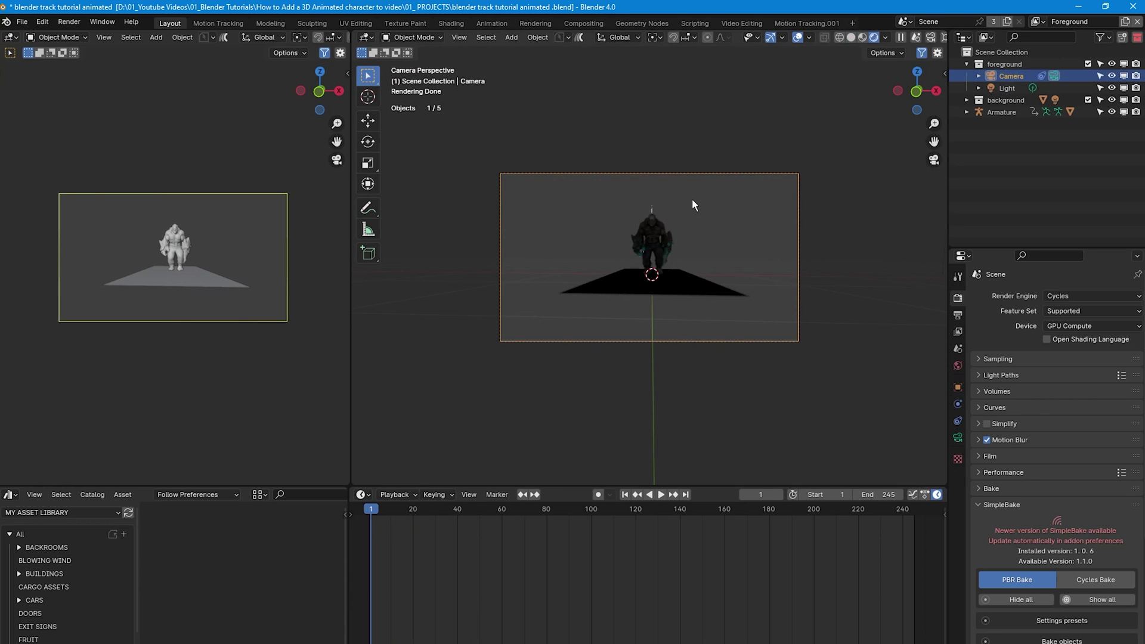
scroll(745, 289, up, 4)
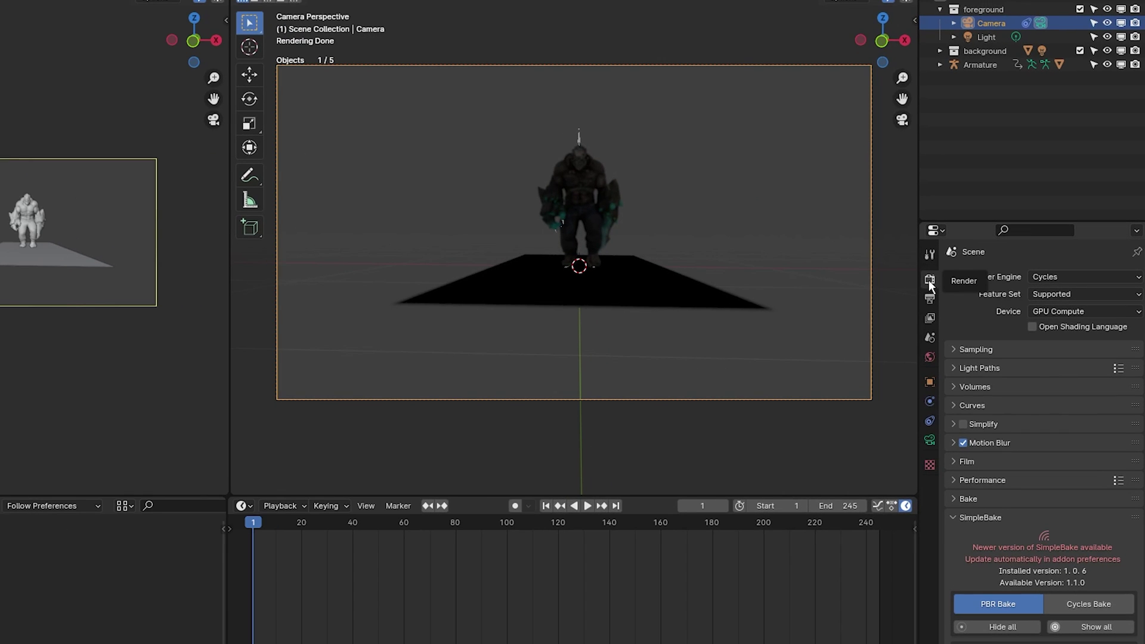
click(963, 463)
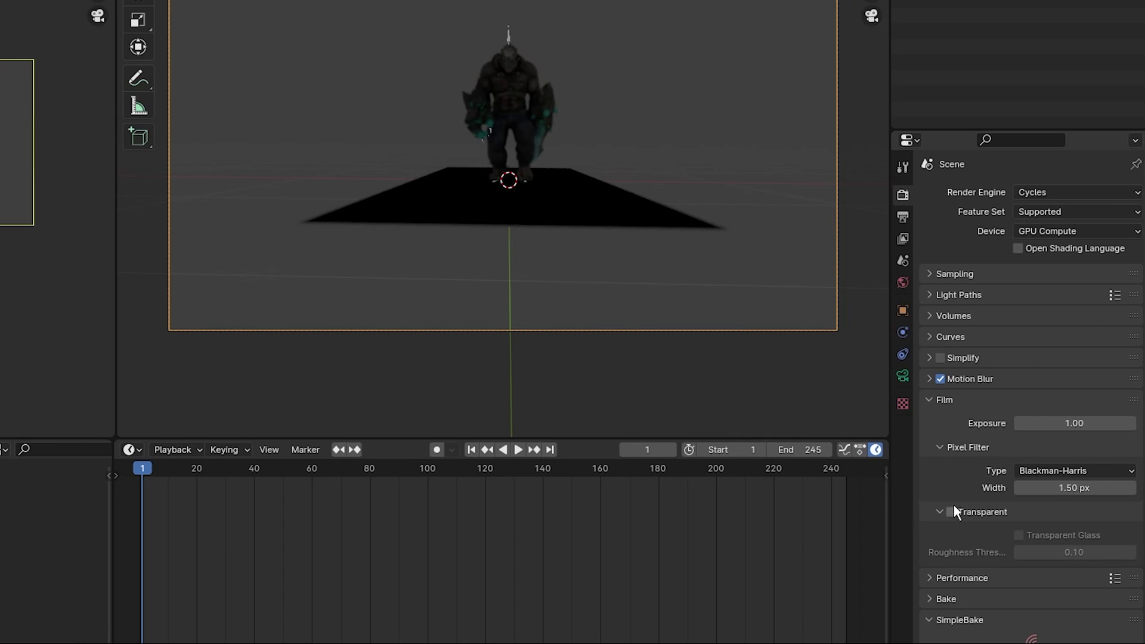
click(952, 512)
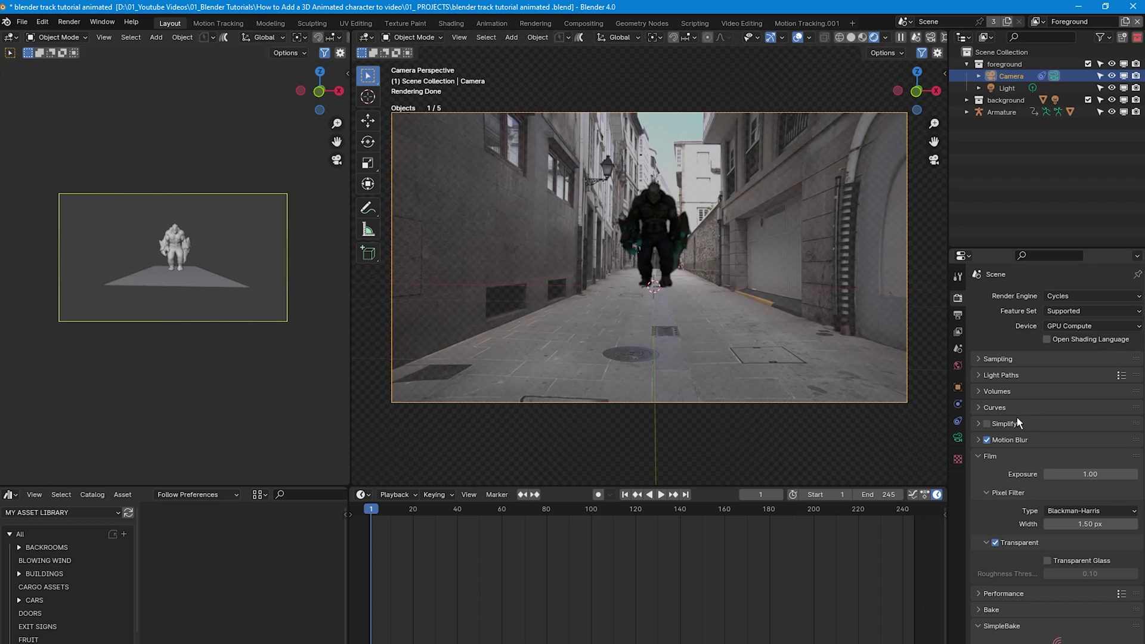
click(959, 439)
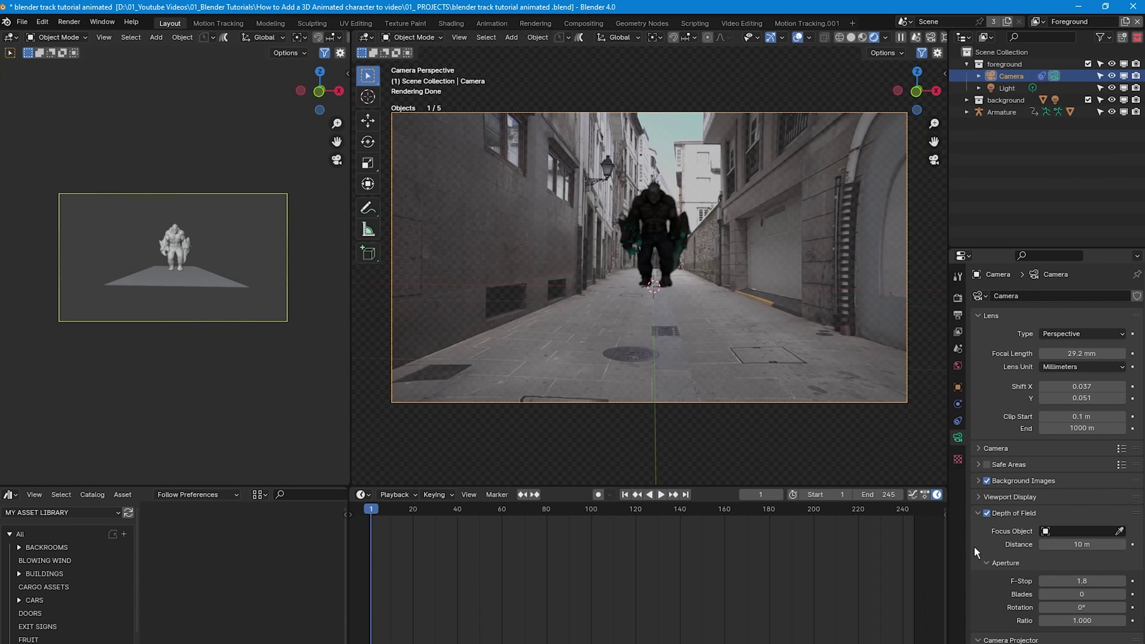
click(987, 514)
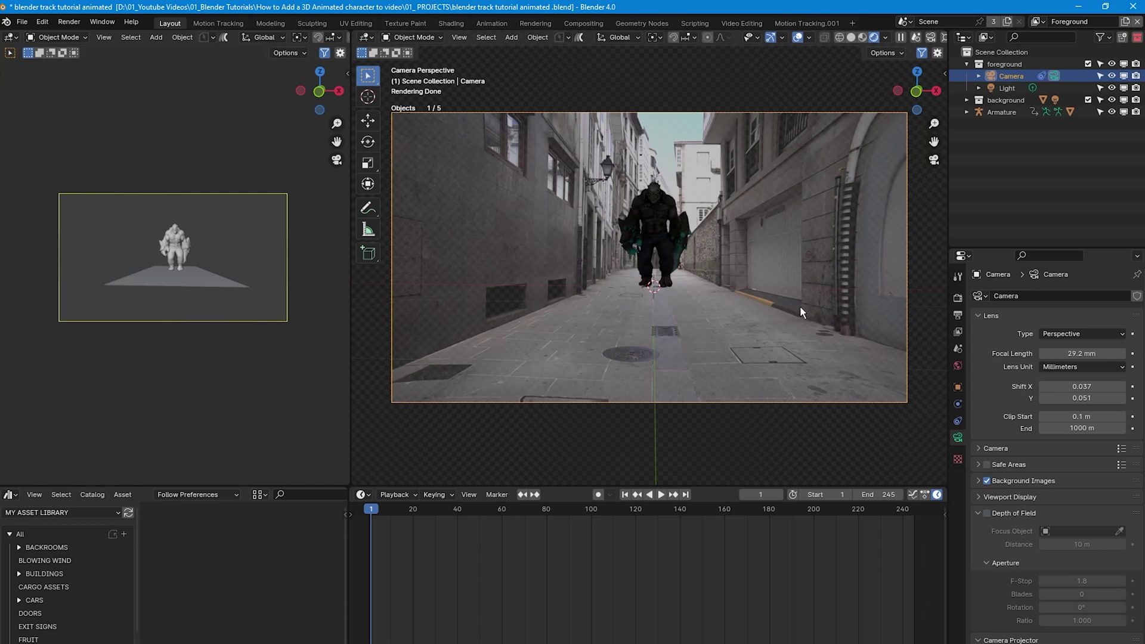
Step: Apply the Poly Haven vignaioli HDRI as world lighting and preview the walk animation
click(87, 480)
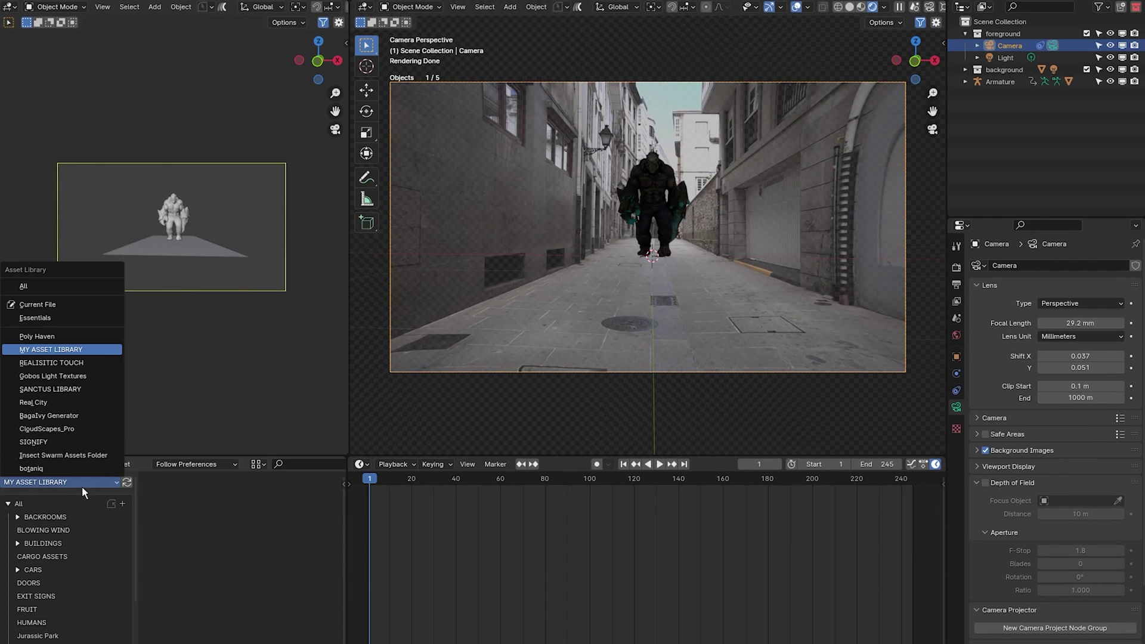
click(67, 338)
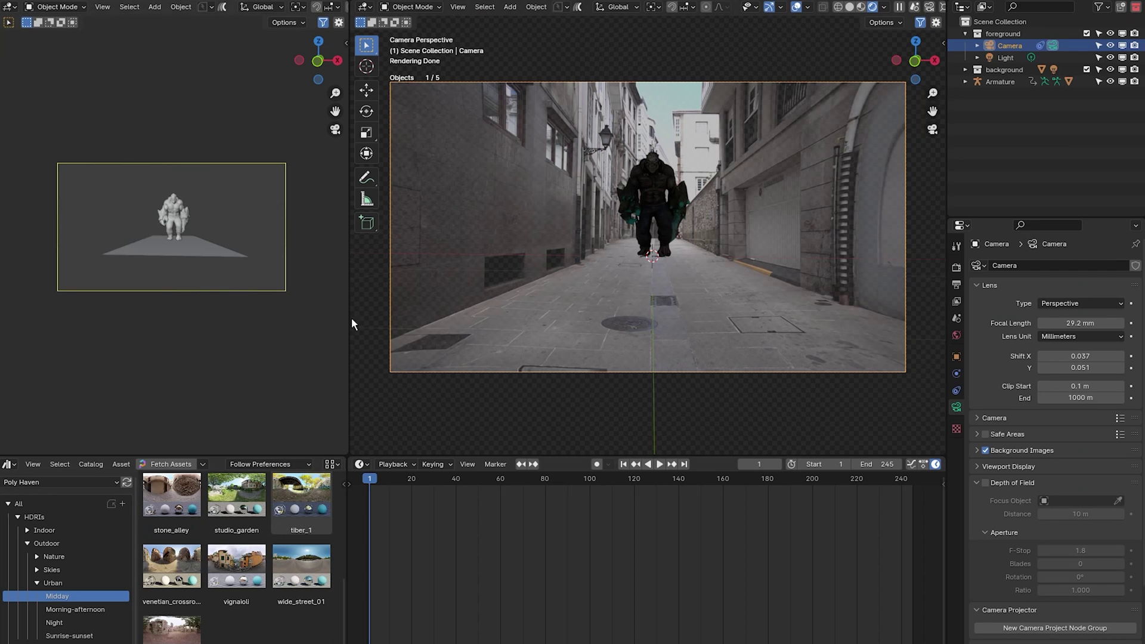
click(250, 562)
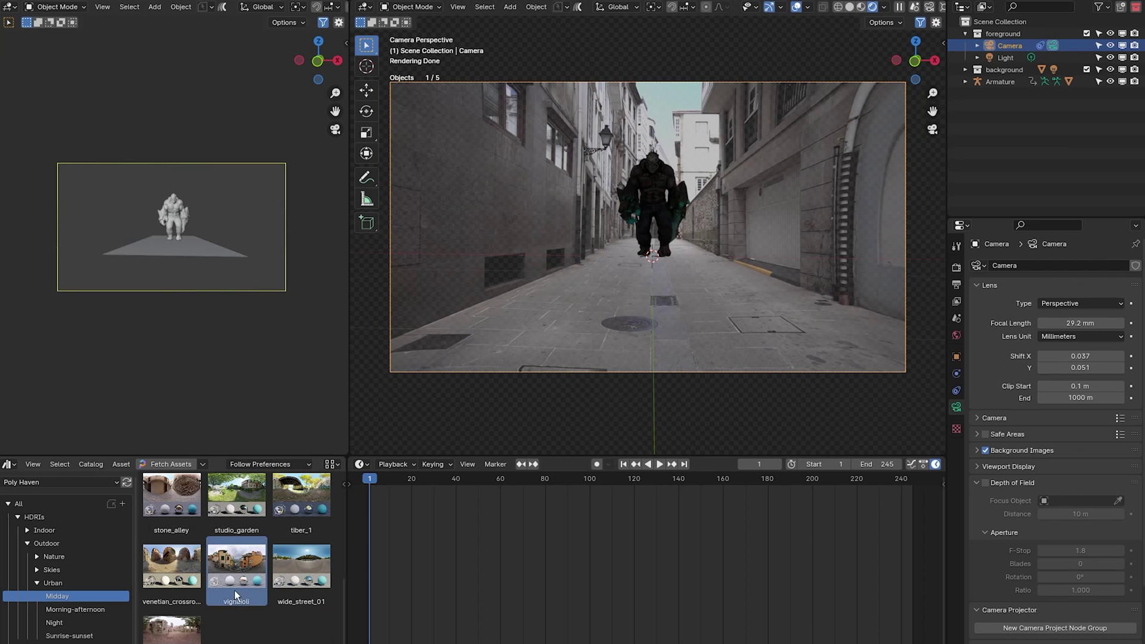
drag(238, 570, 751, 331)
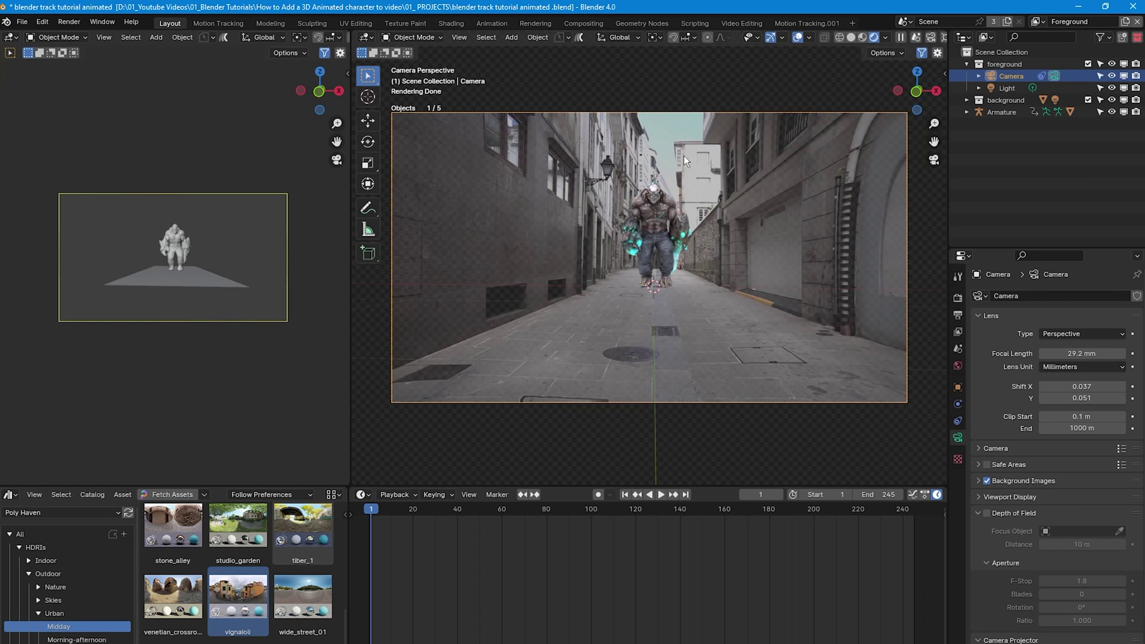
key(space)
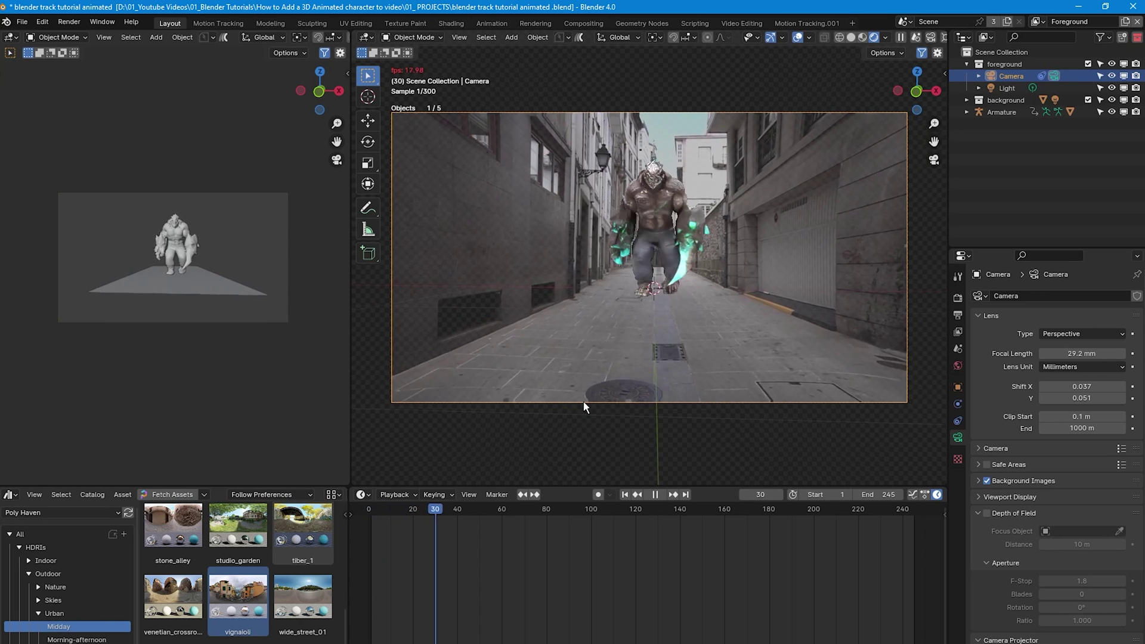
key(space)
Step: Rewind to the start frame and move Ground from the background collection into the foreground collection
key(shift+Left)
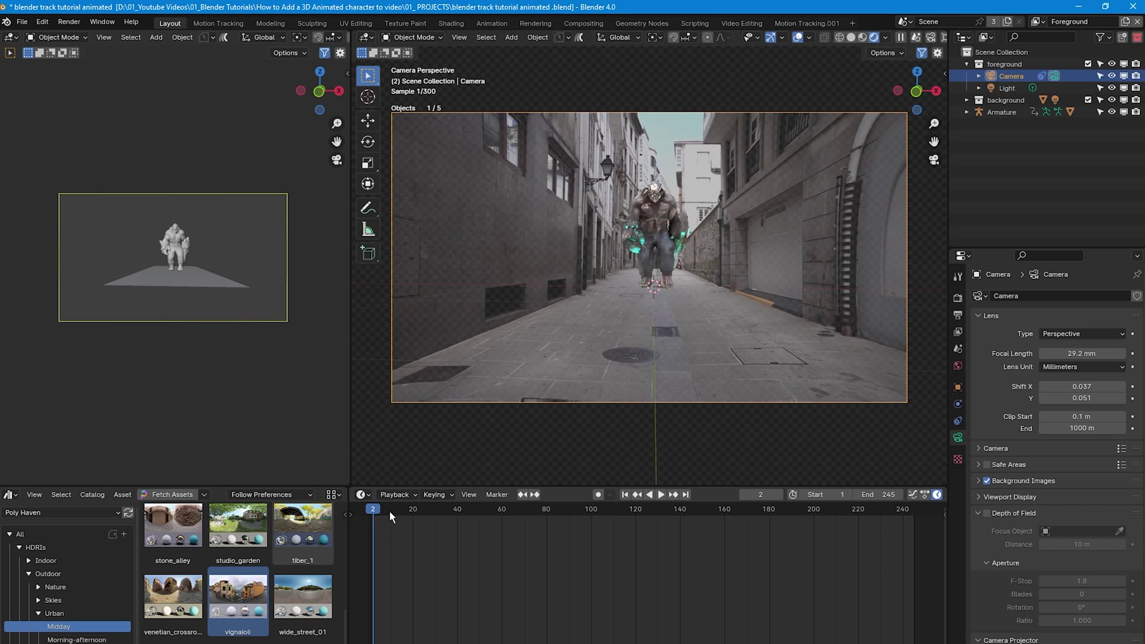
key(Right)
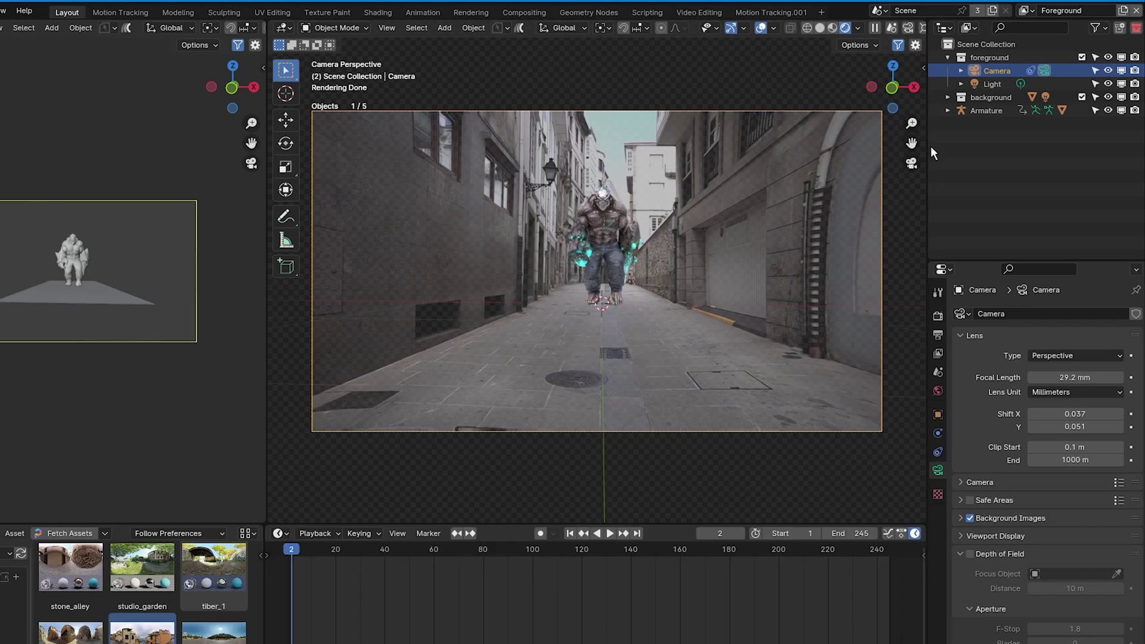
click(967, 99)
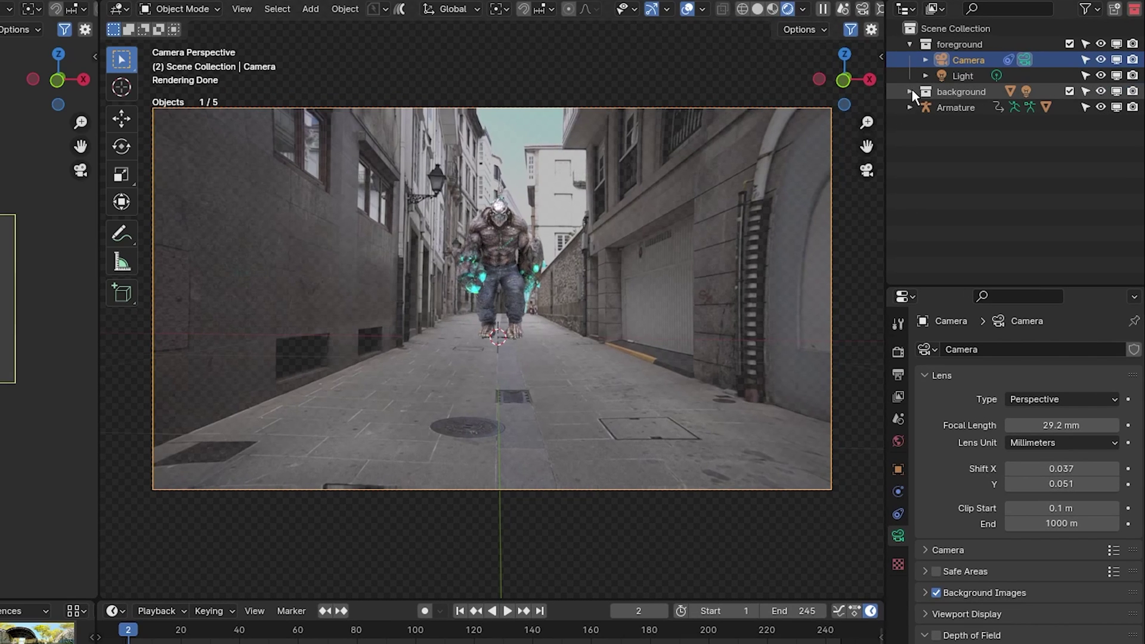
drag(965, 105, 976, 50)
click(910, 107)
click(484, 442)
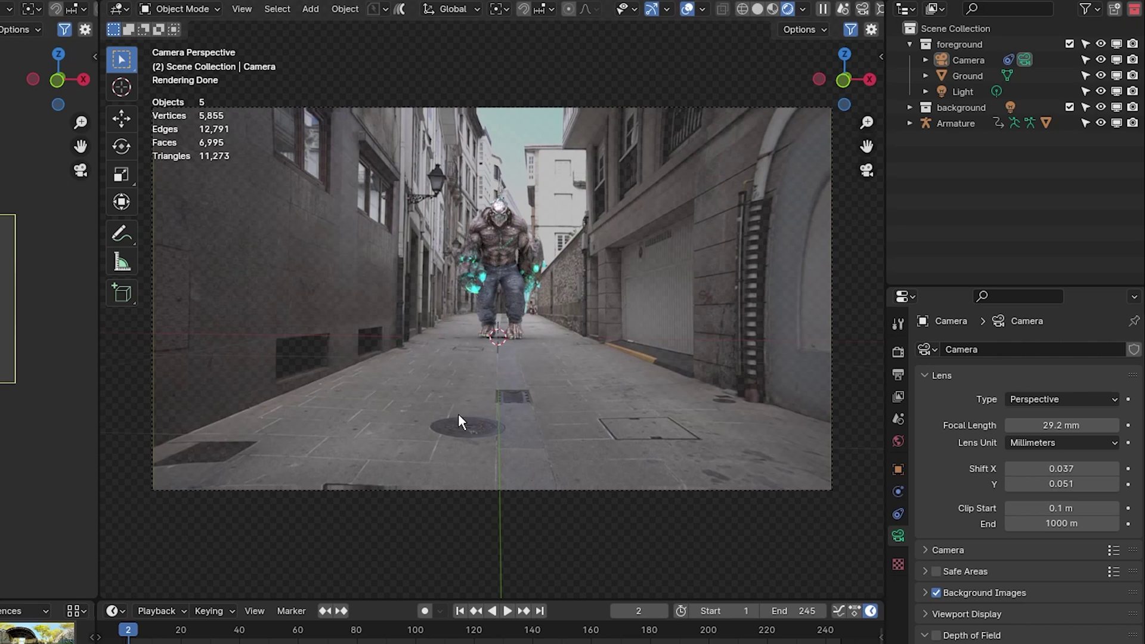
Step: Play the walk to frame 100, rewind to frame 1, and toggle the camera viewport maximized and back
key(space)
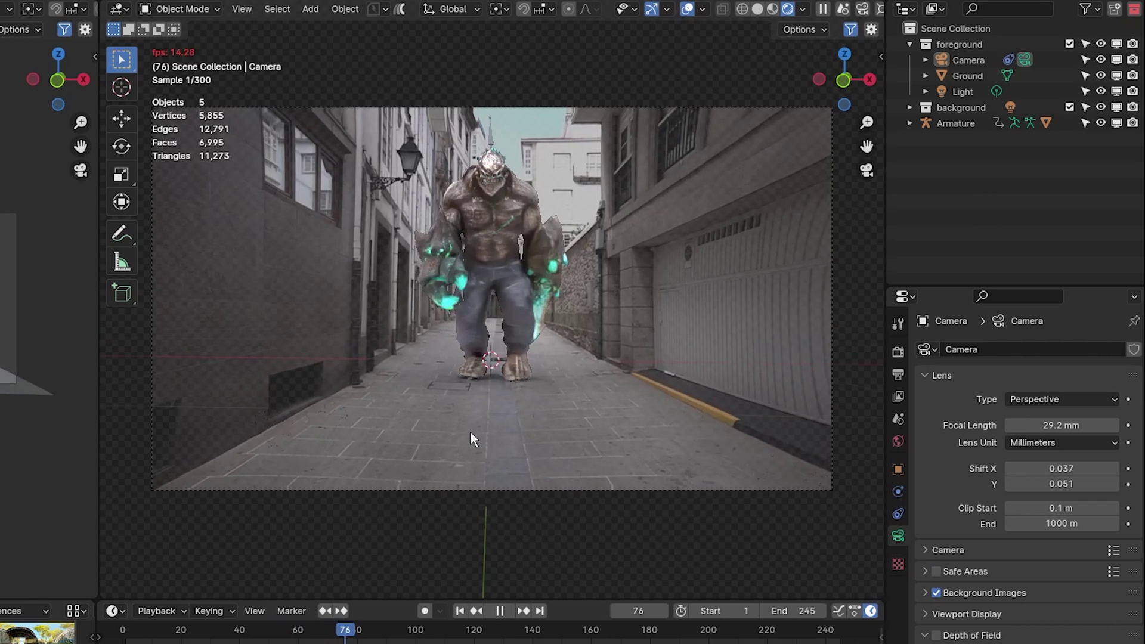
key(space)
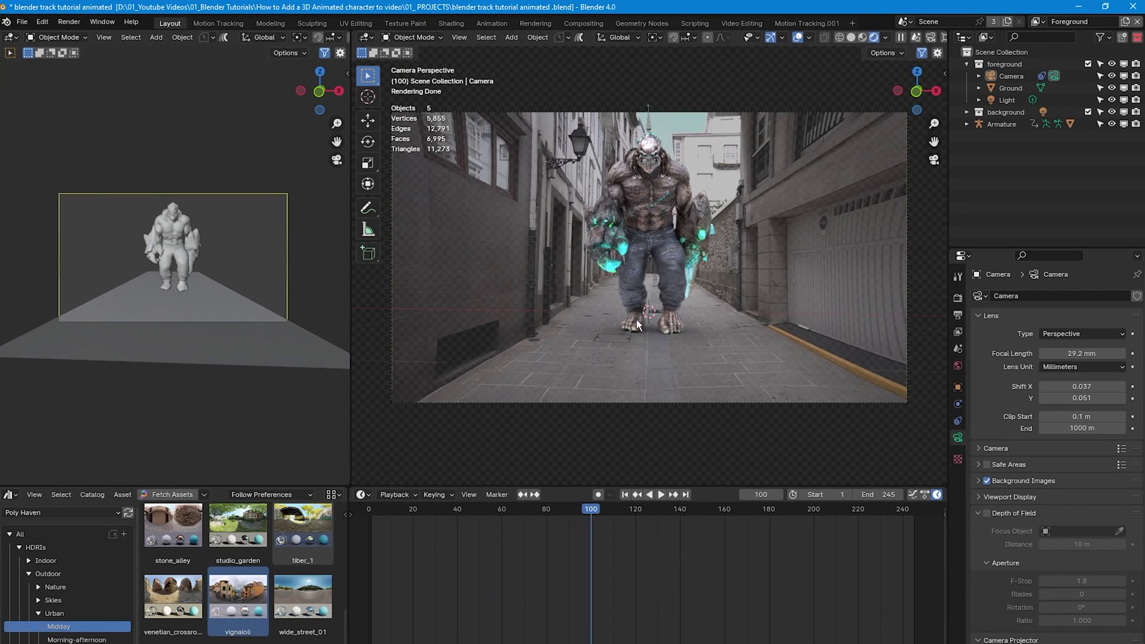
key(shift+Left)
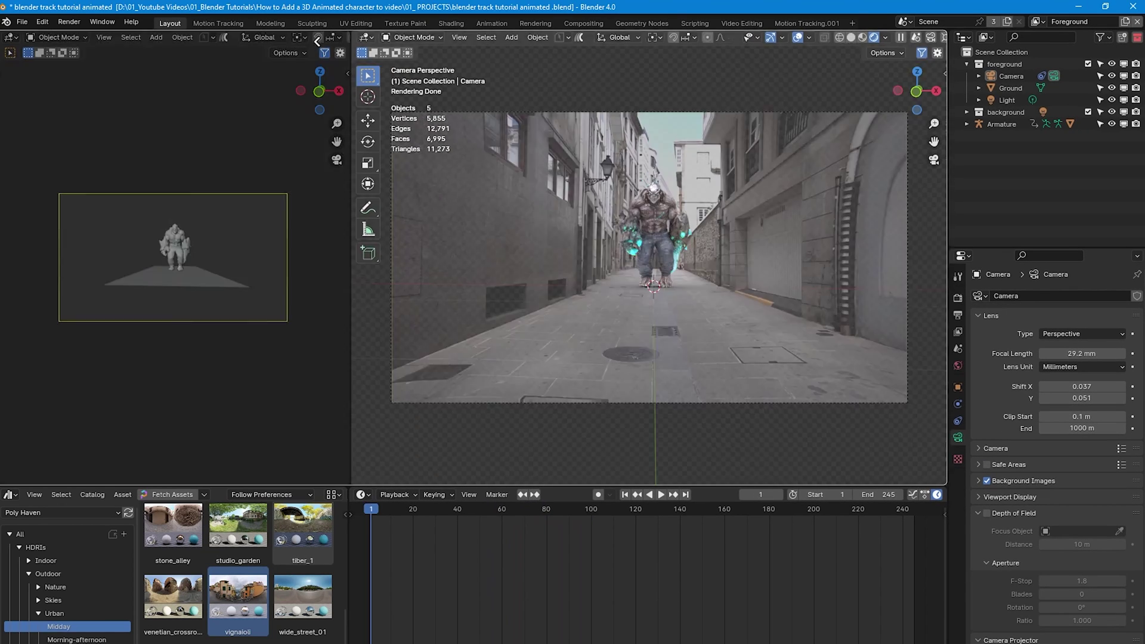
key(ctrl+space)
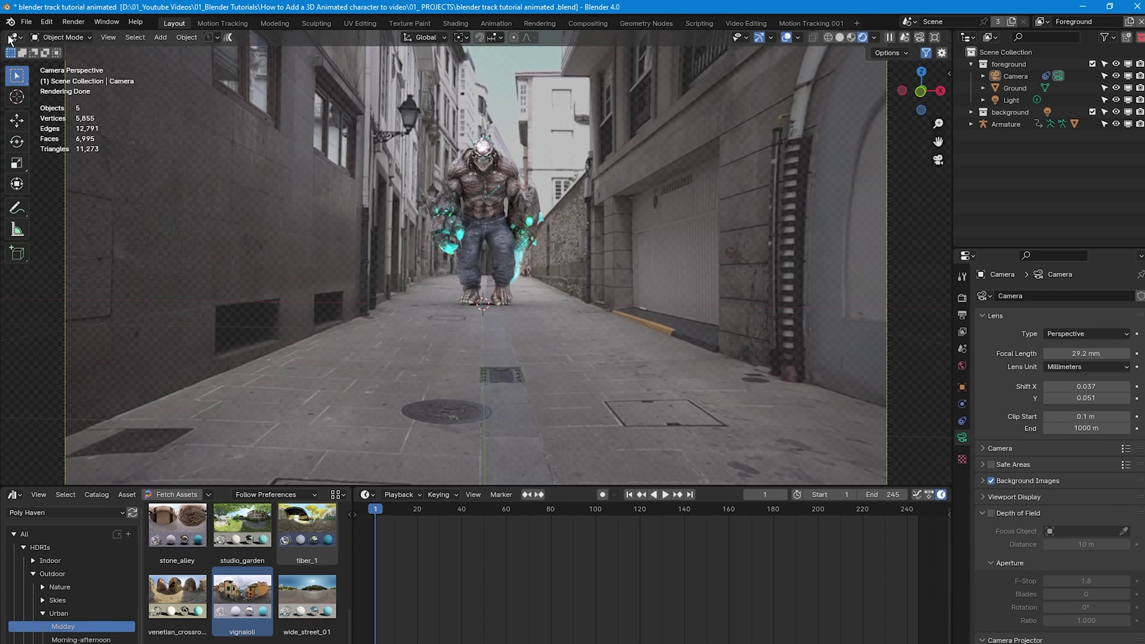
key(ctrl+space)
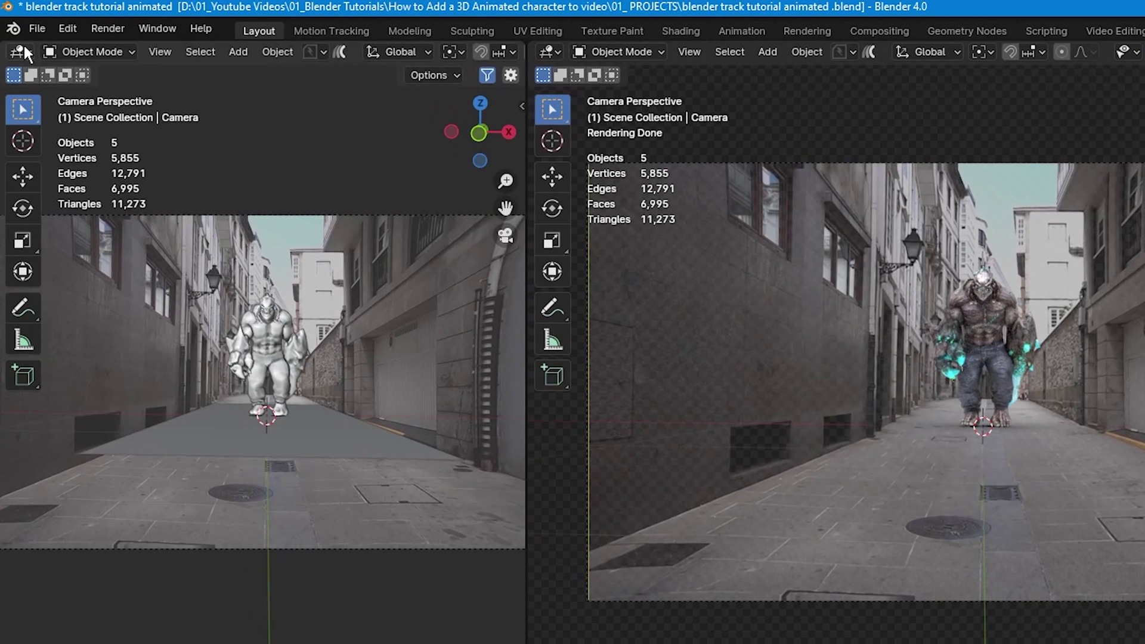
Step: Turn the left area into the Graph Editor showing the mutant armature's animation curves
click(25, 50)
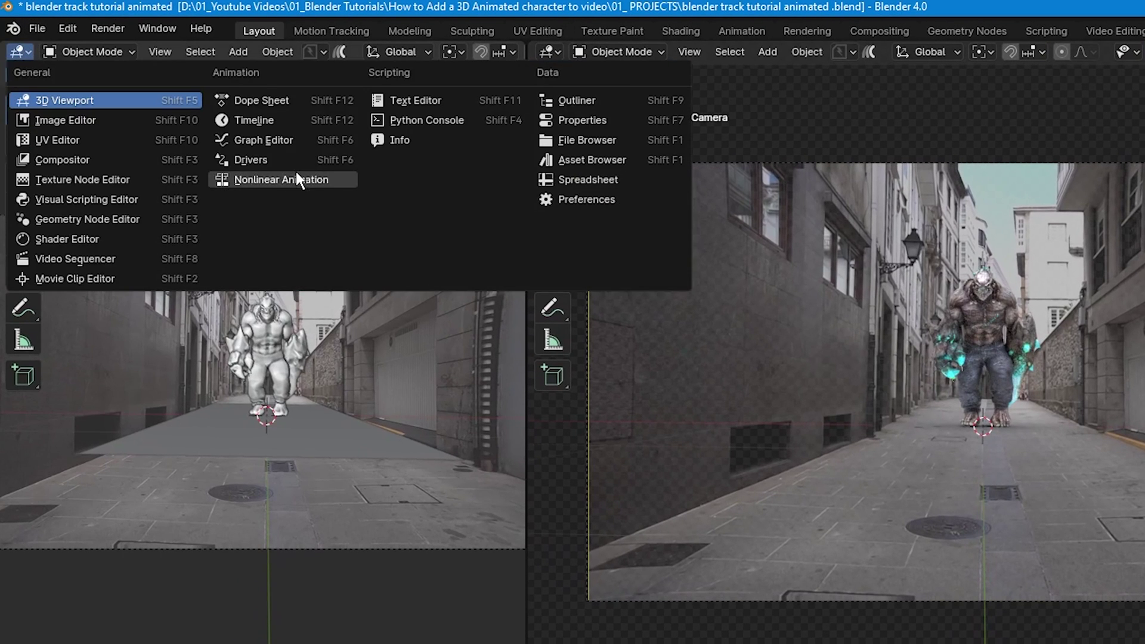
click(316, 135)
middle_drag(597, 269, 624, 238)
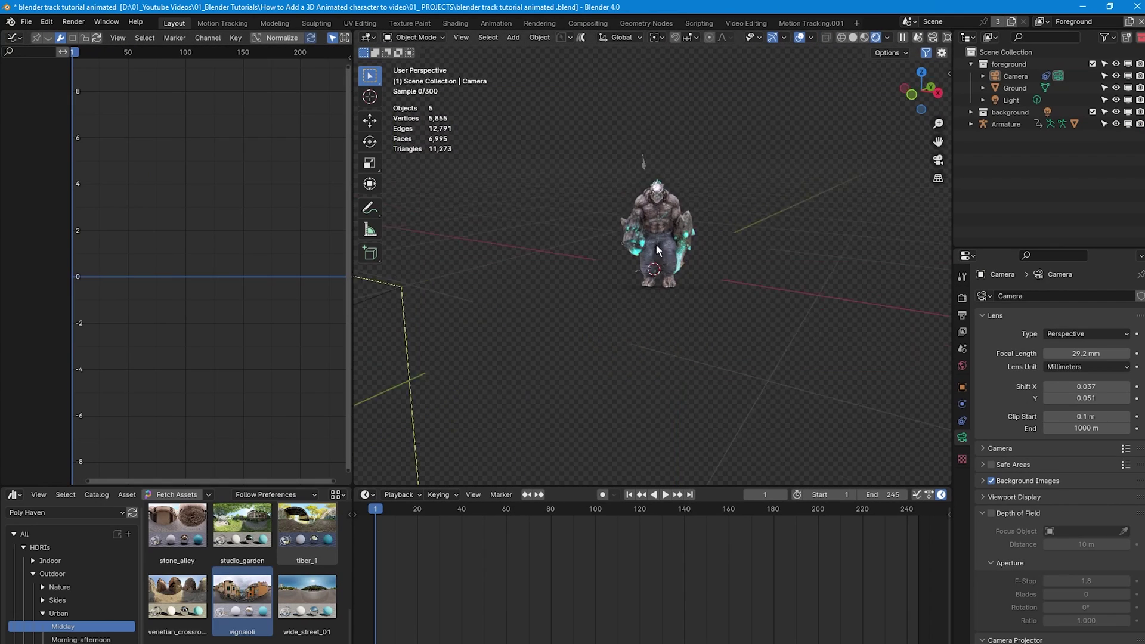
scroll(623, 238, up, 5)
click(623, 204)
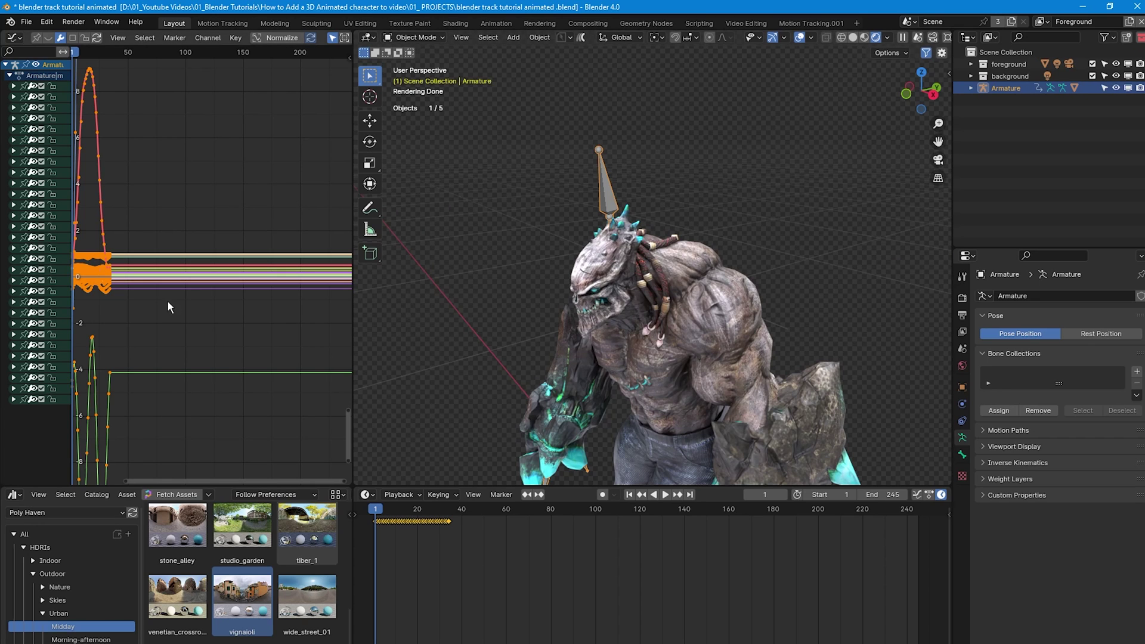
middle_drag(149, 310, 209, 335)
click(281, 106)
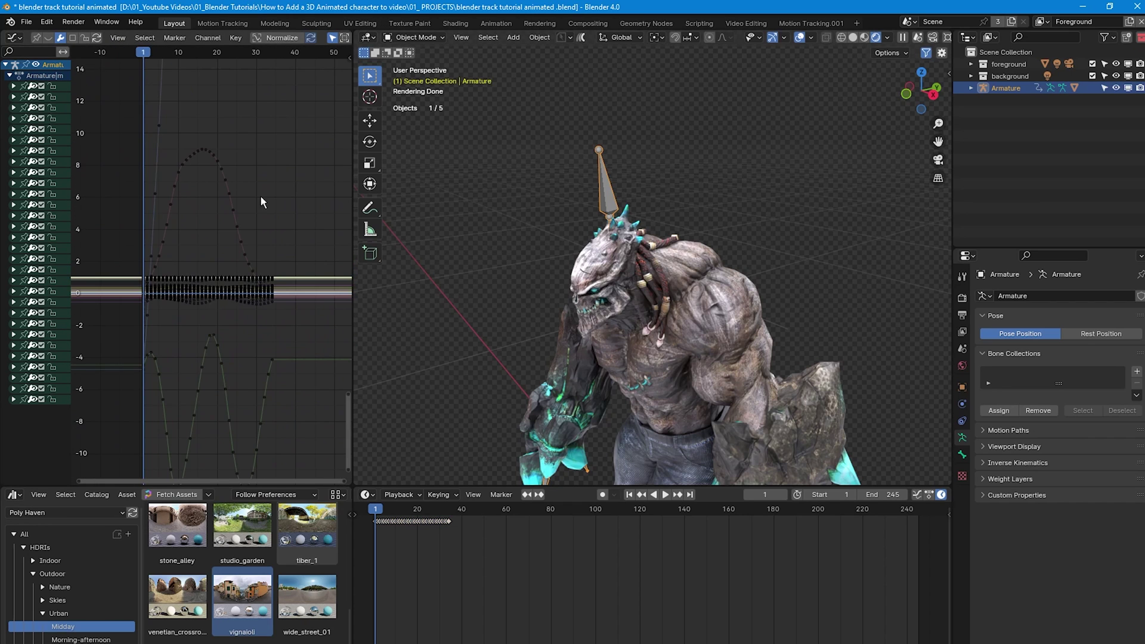
key(Home)
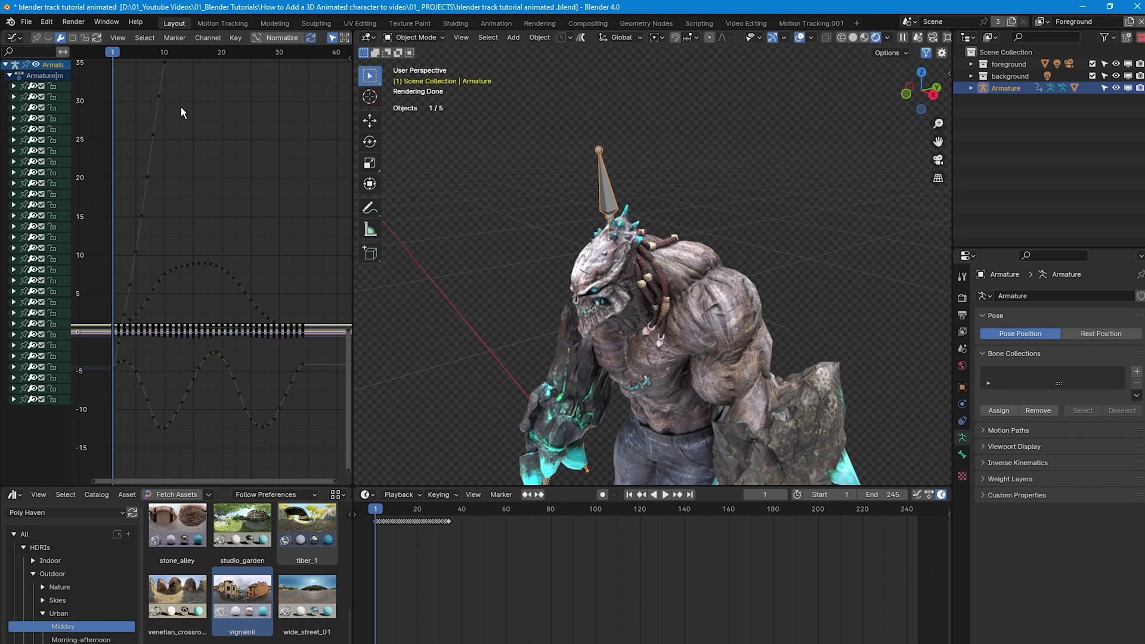
Step: Select the walk-cycle curves, apply Make Cyclic (F-Modifier), and preview the looping walk
drag(287, 253, 210, 443)
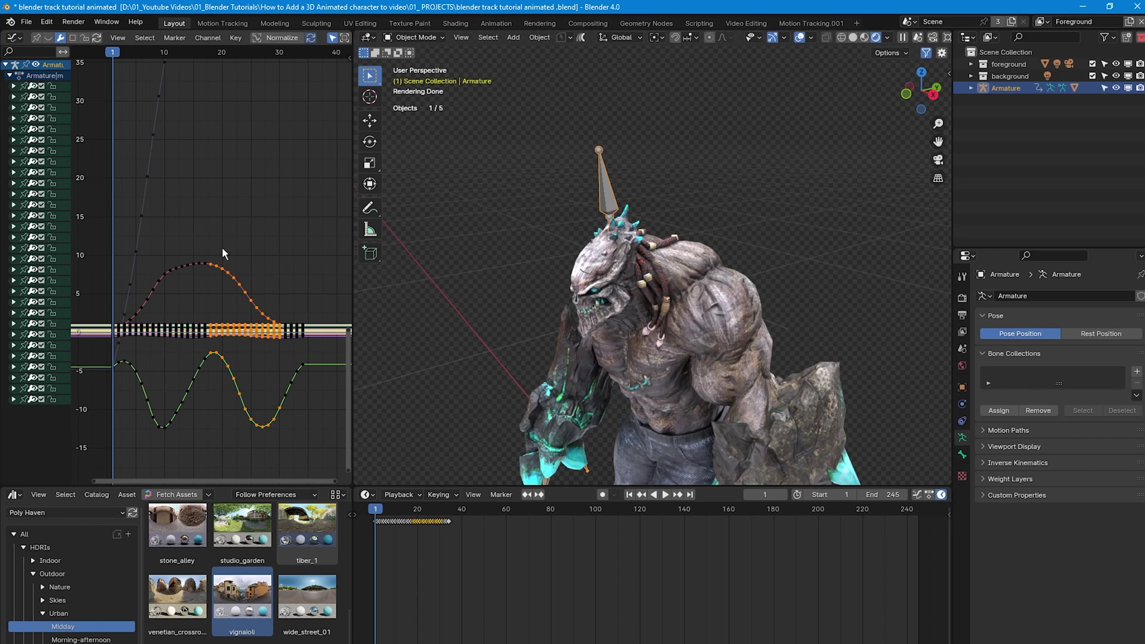
key(ctrl+l)
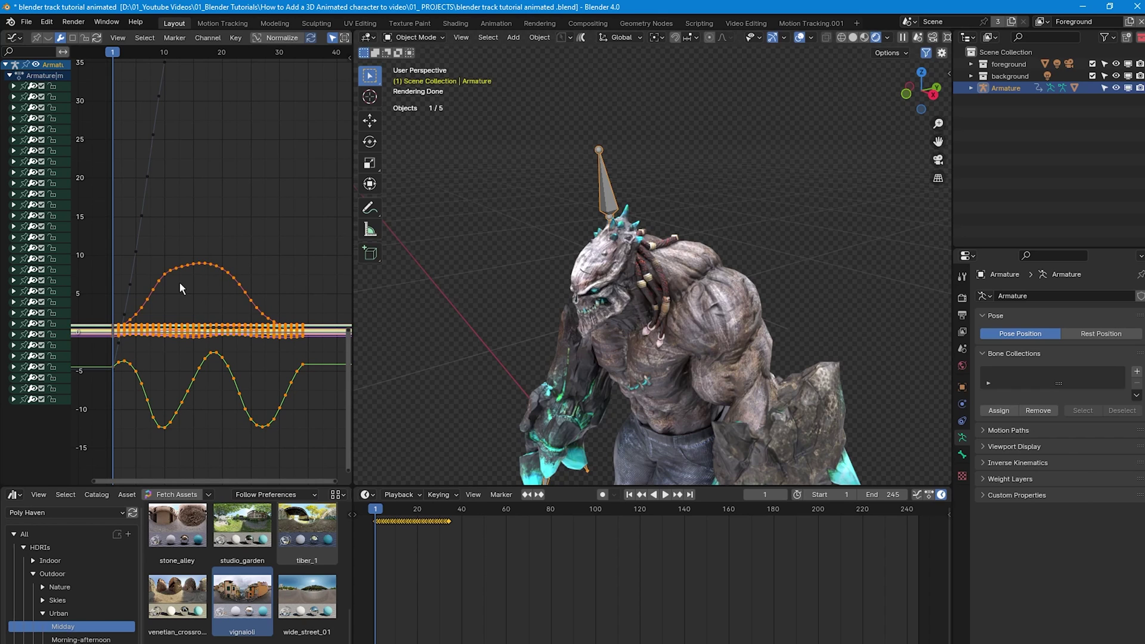
key(shift+e)
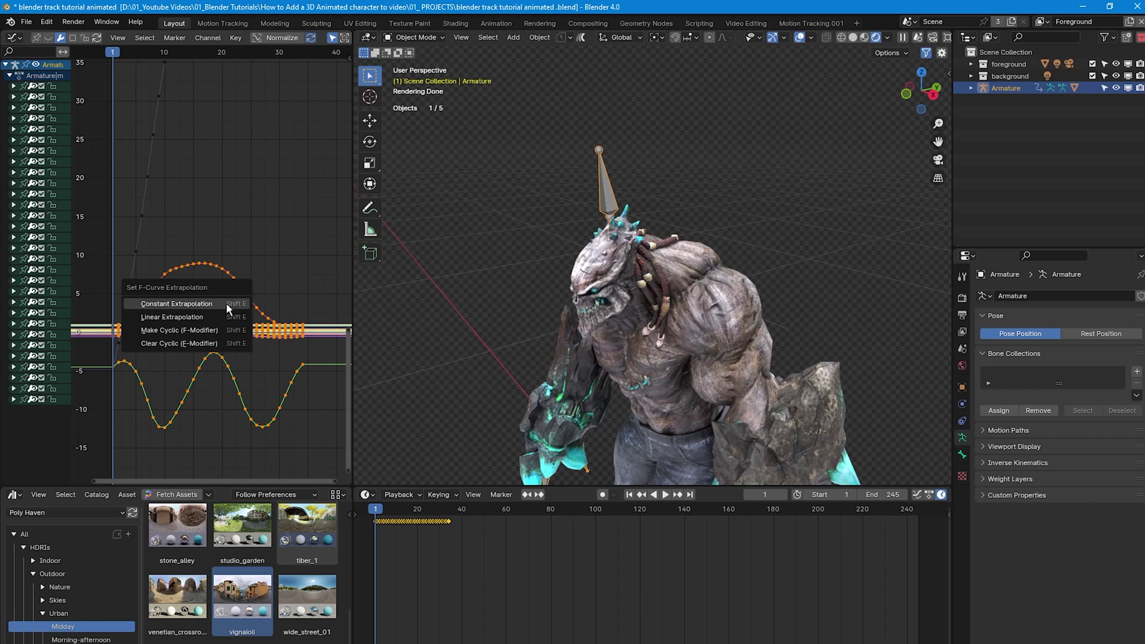
click(208, 332)
key(space)
scroll(648, 332, down, 5)
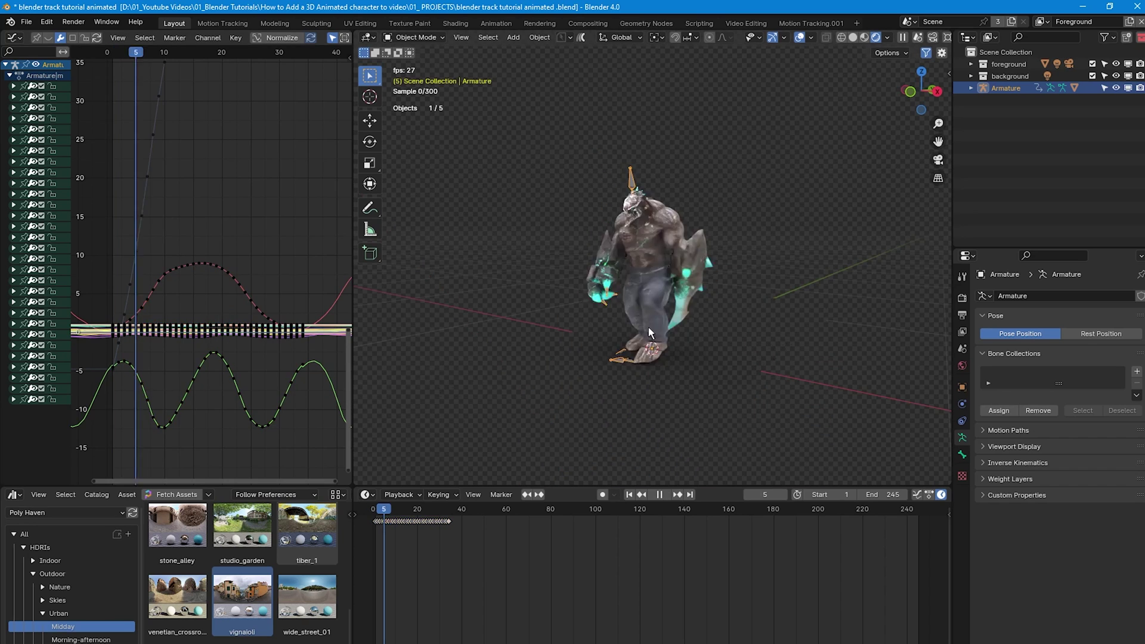
Step: Stop playback, frame all curves, and enable In Front in the armature's Viewport Display
scroll(585, 363, down, 3)
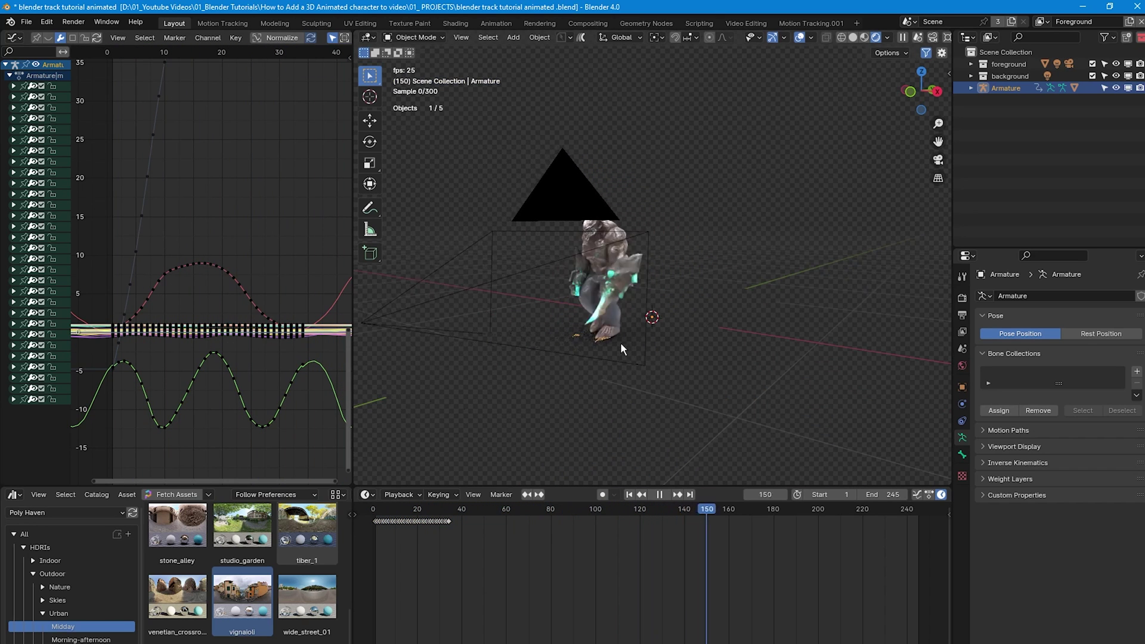
key(Escape)
key(Home)
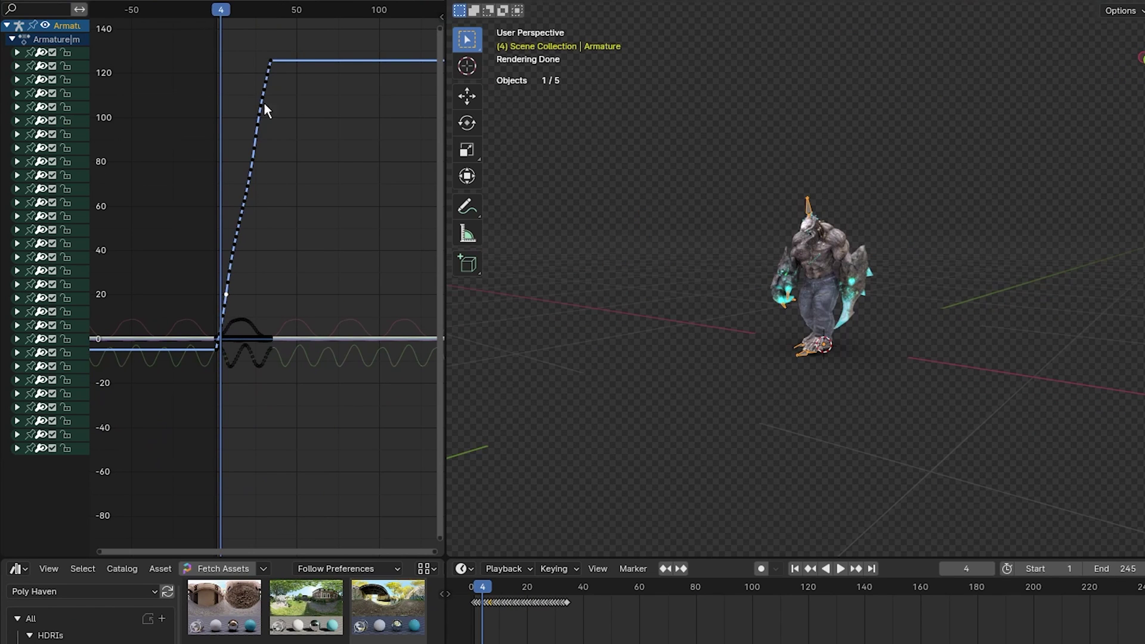
scroll(267, 278, up, 1)
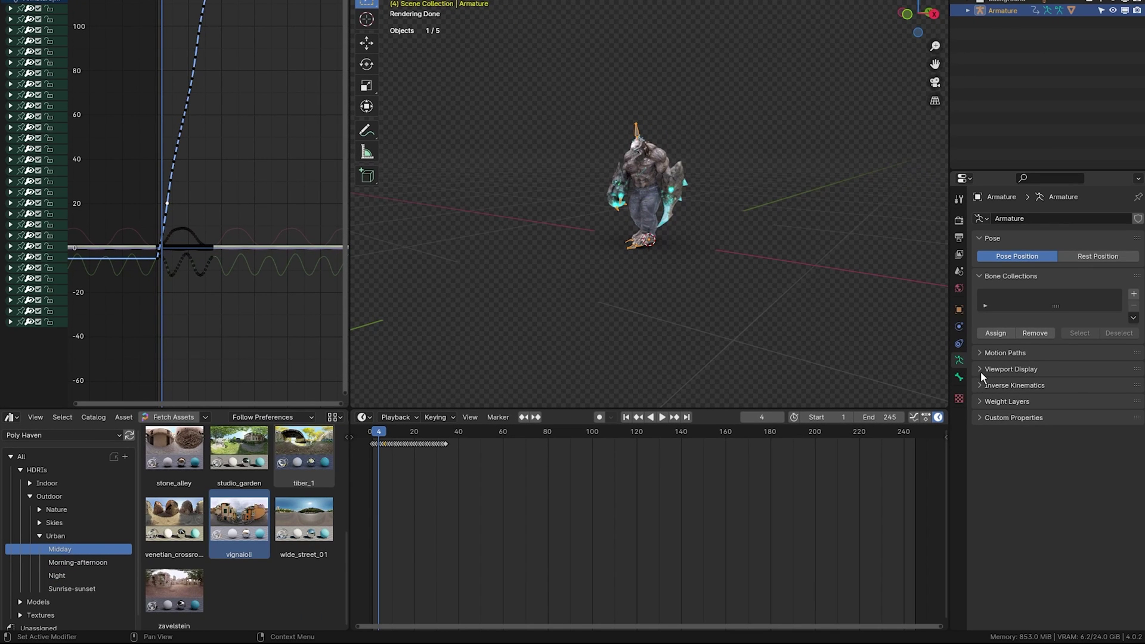
click(982, 370)
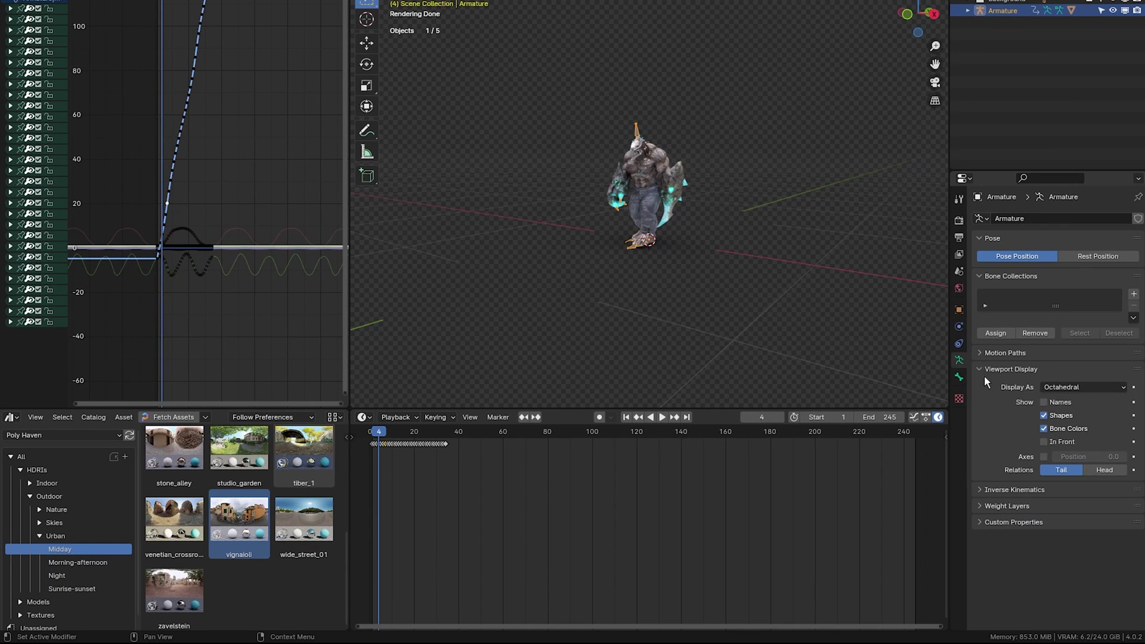
click(1044, 442)
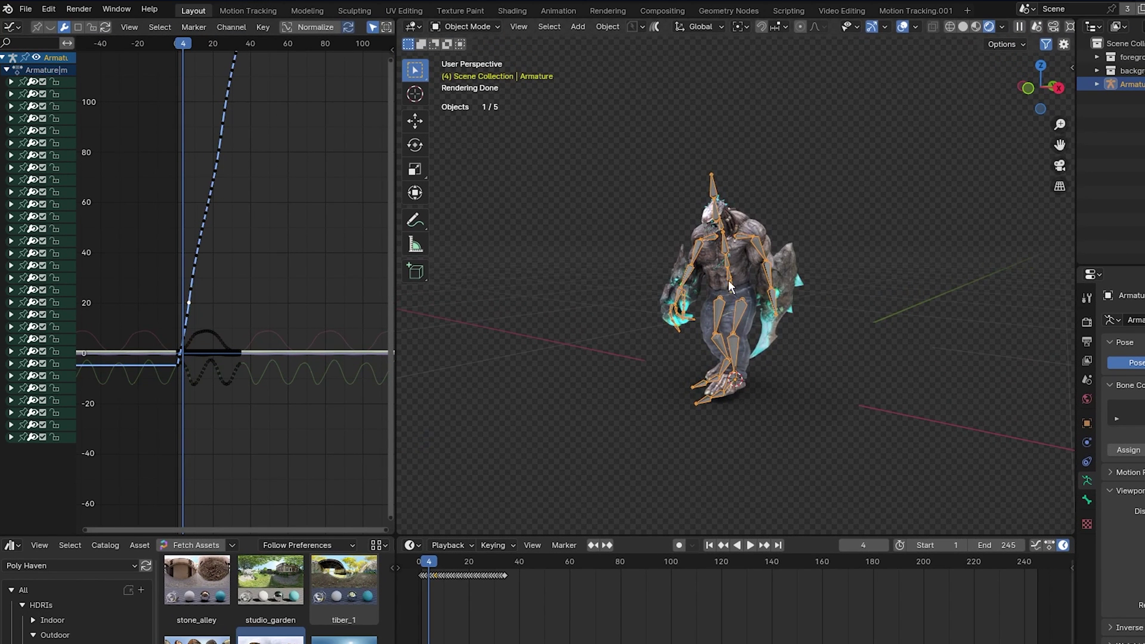
scroll(729, 290, down, 5)
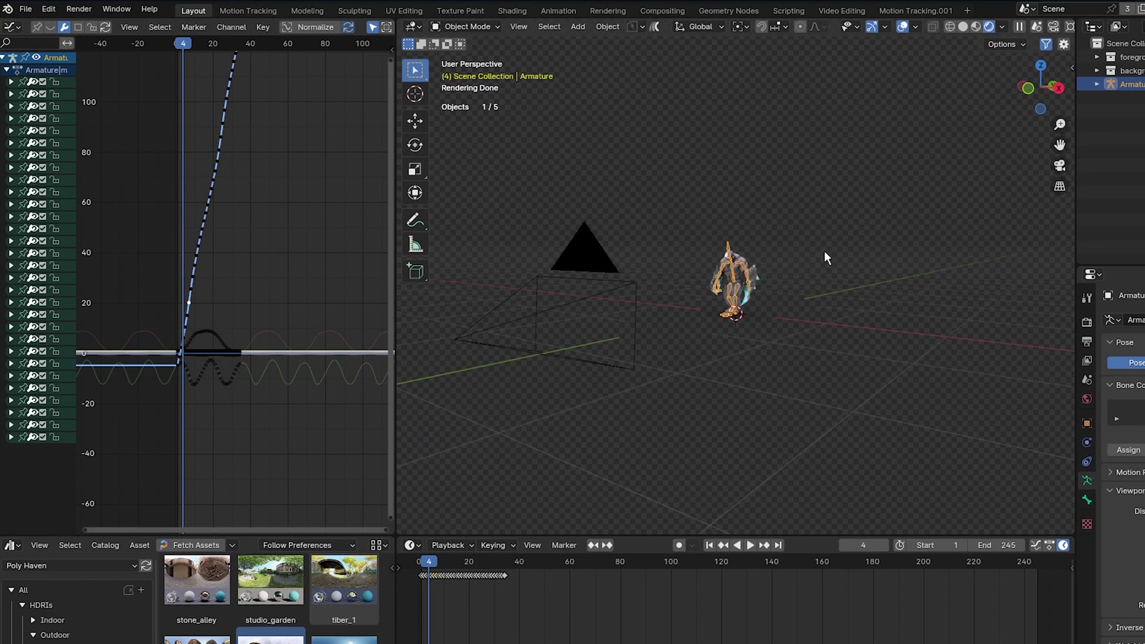
scroll(685, 332, up, 2)
Step: Give the steep forward-movement curve Linear Extrapolation and view through the scene camera
click(196, 281)
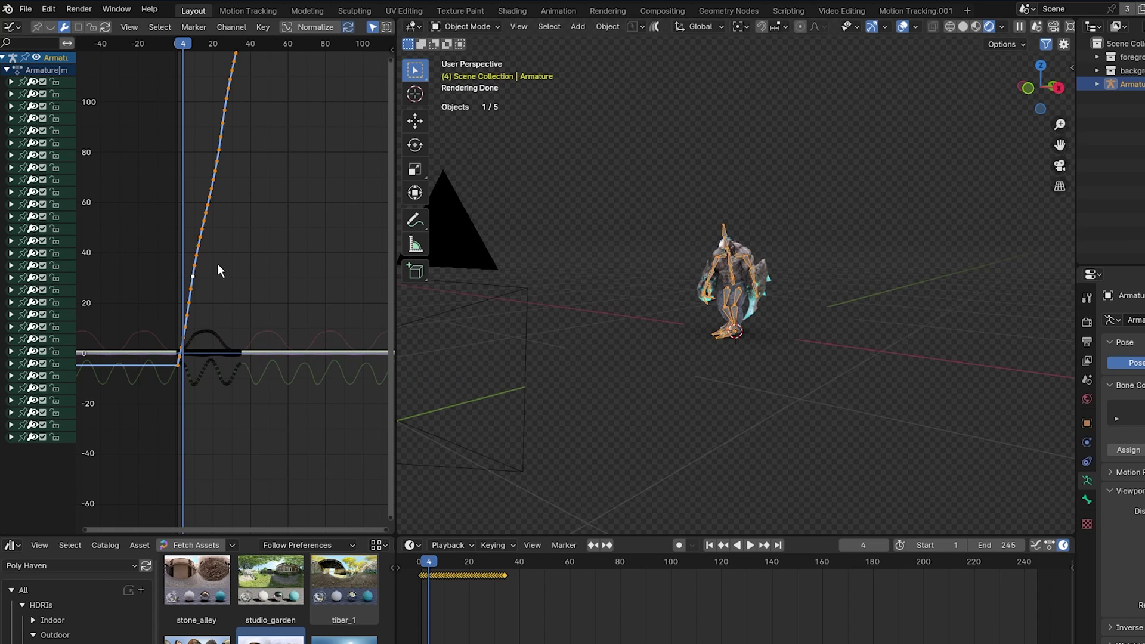
key(shift+e)
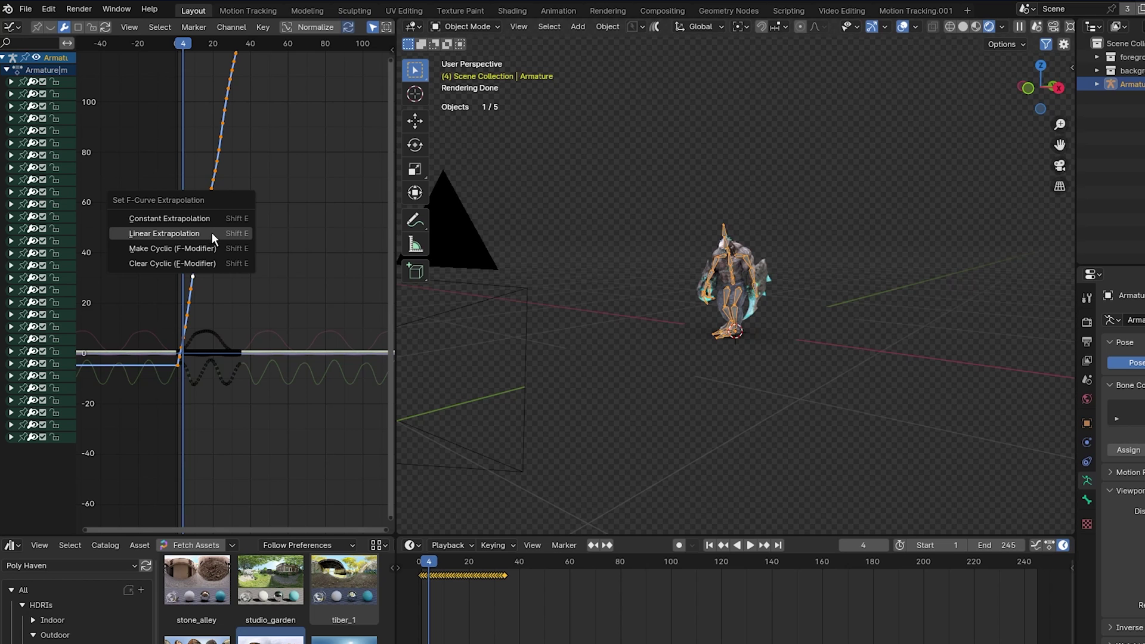
click(210, 233)
key(KP_0)
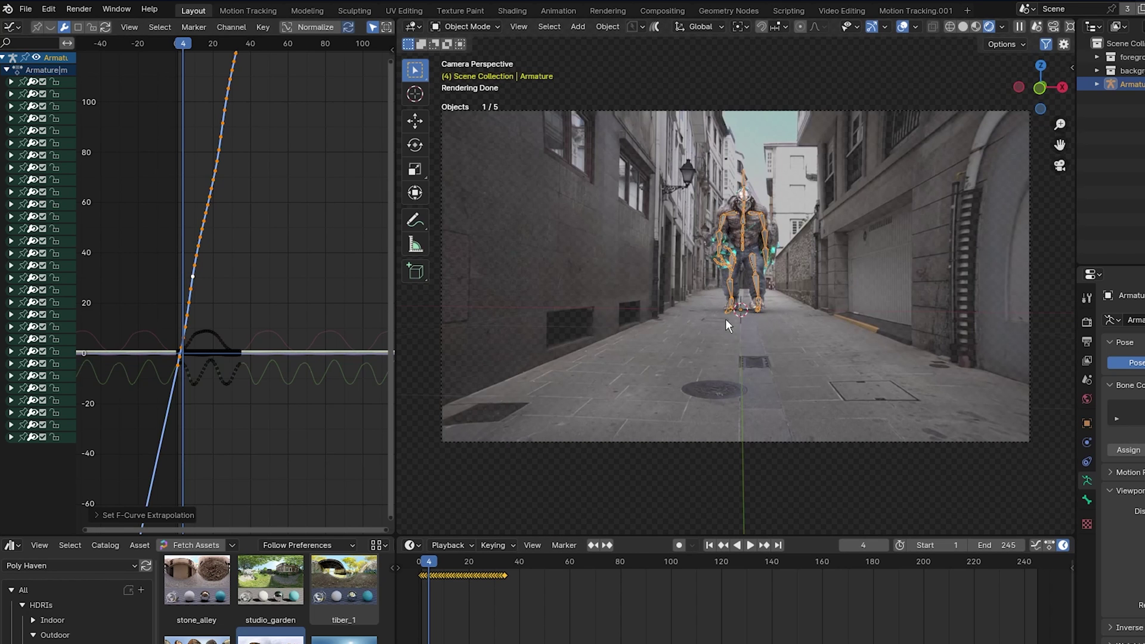
Step: Preview the walk, untick In Front on the armature, then replay from frame 5 to frame 50
key(space)
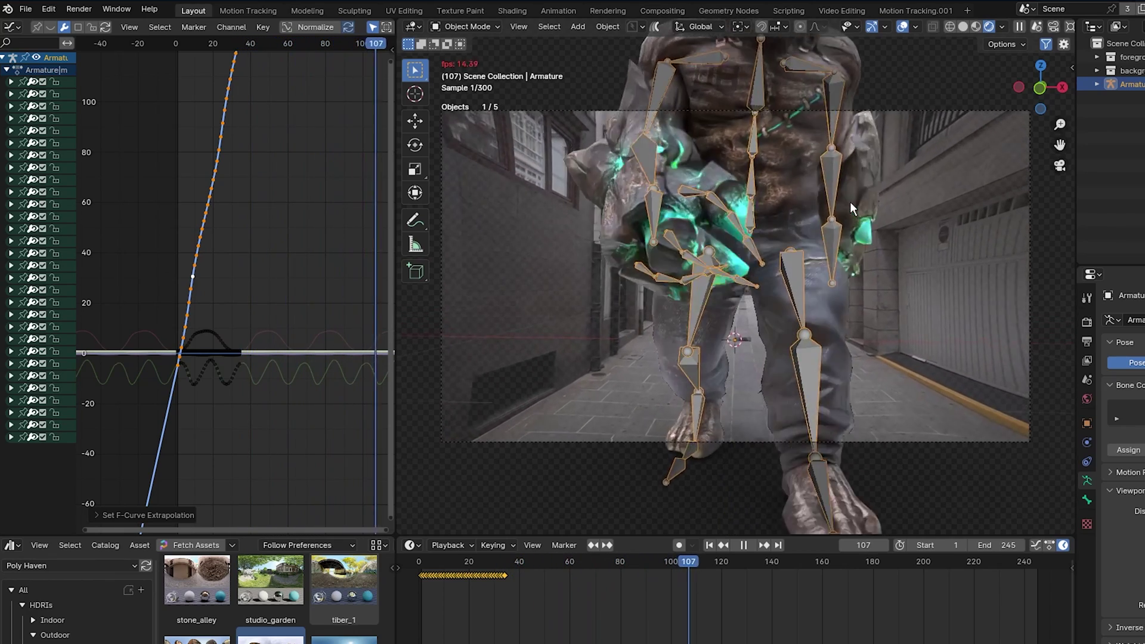
key(space)
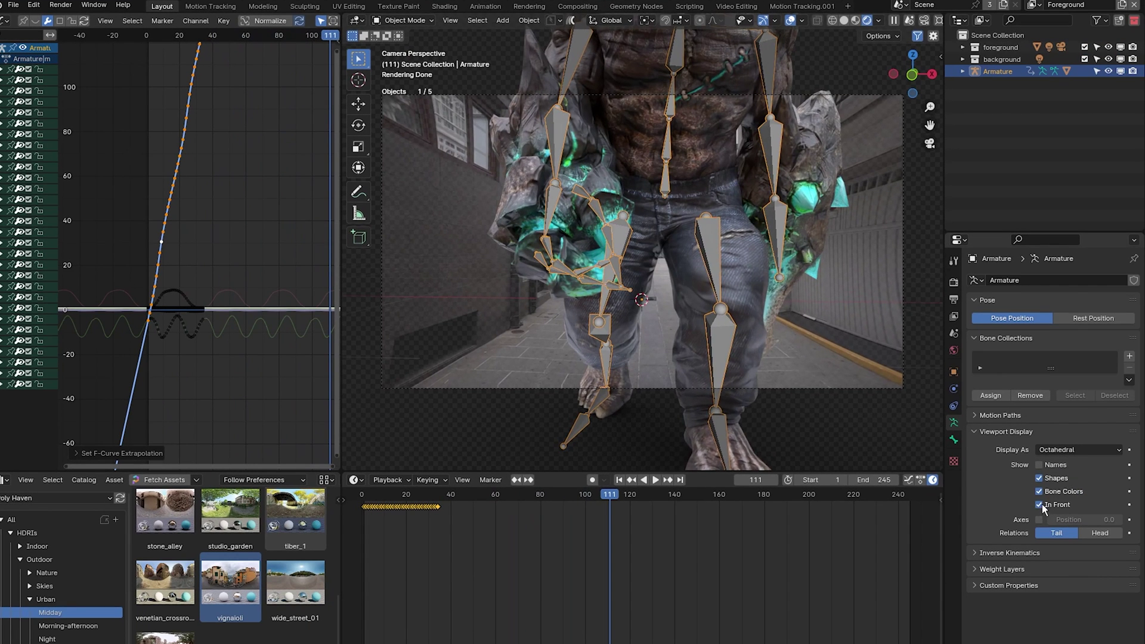
click(1040, 505)
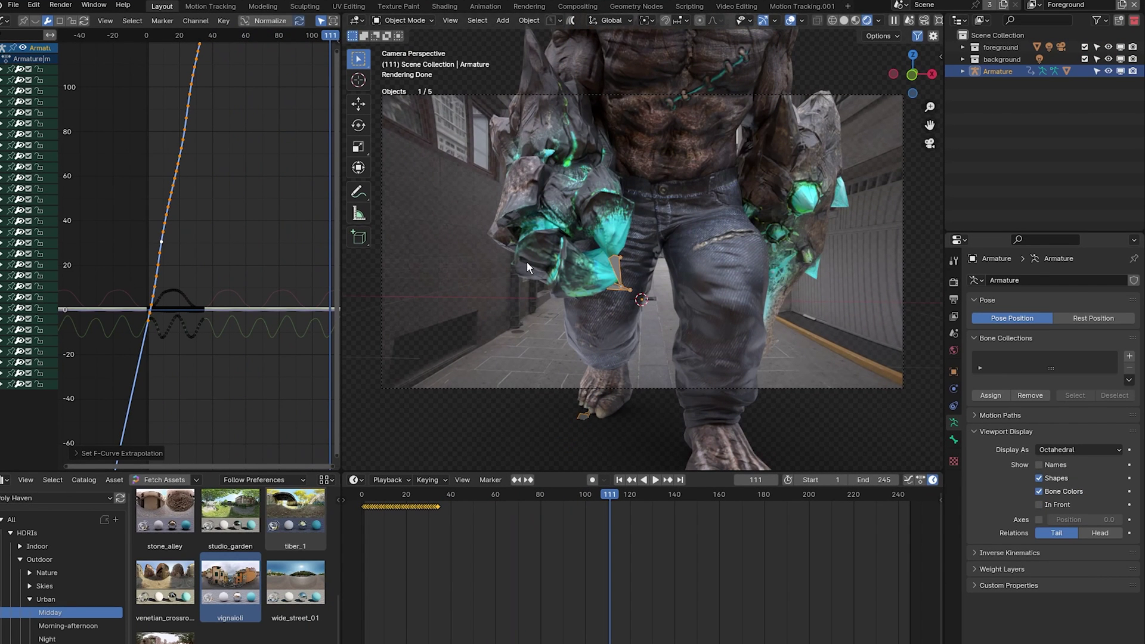
click(374, 500)
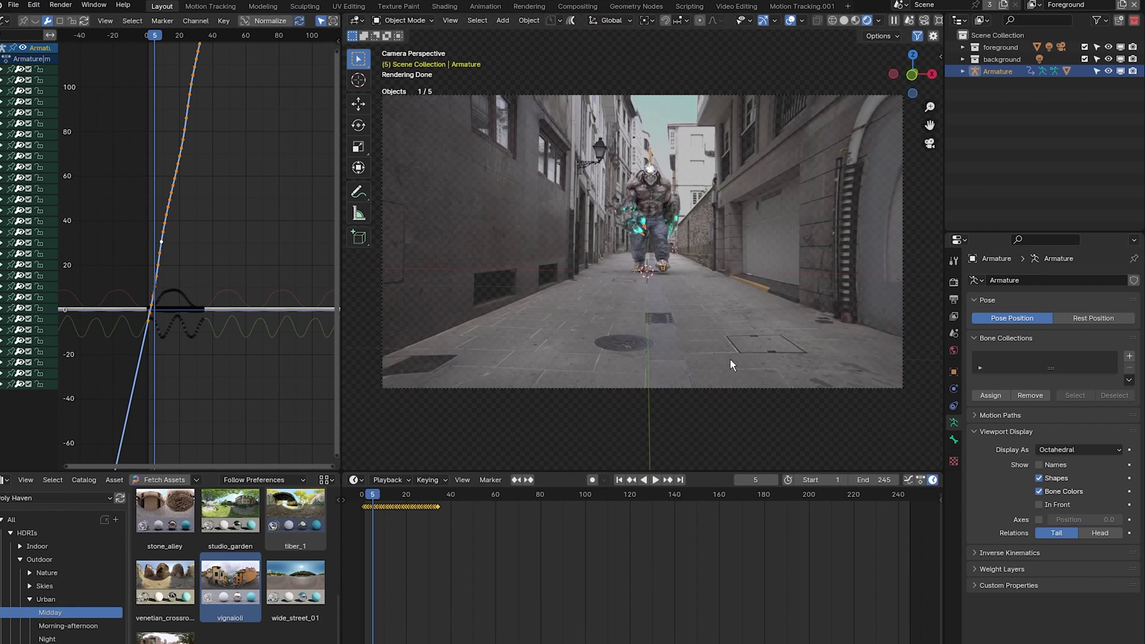
click(758, 349)
scroll(769, 349, down, 1)
key(space)
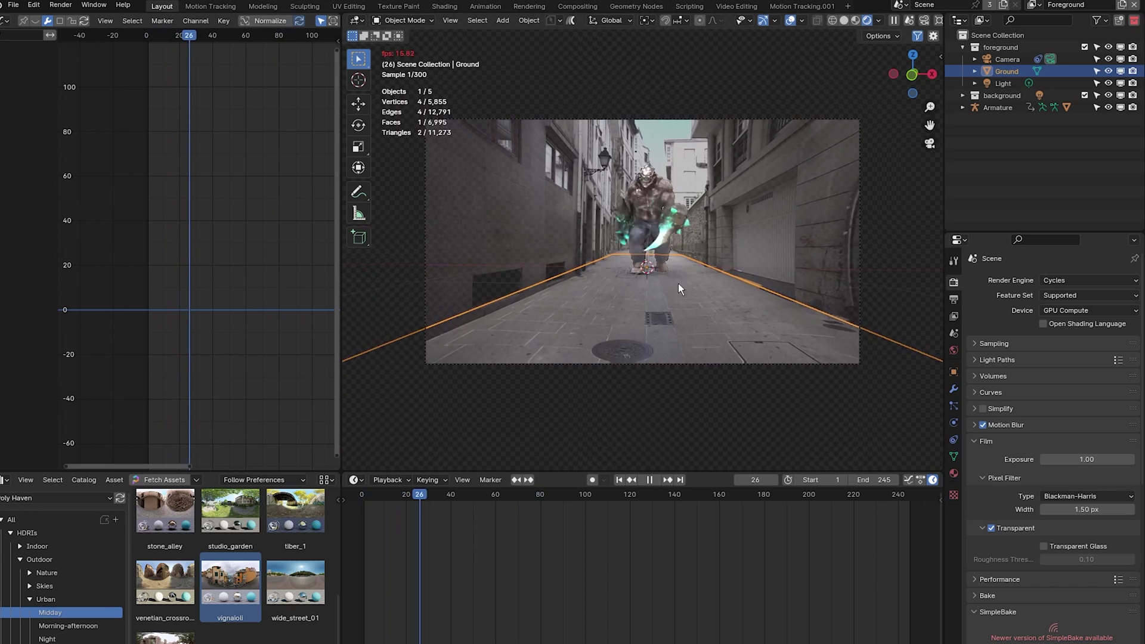
key(space)
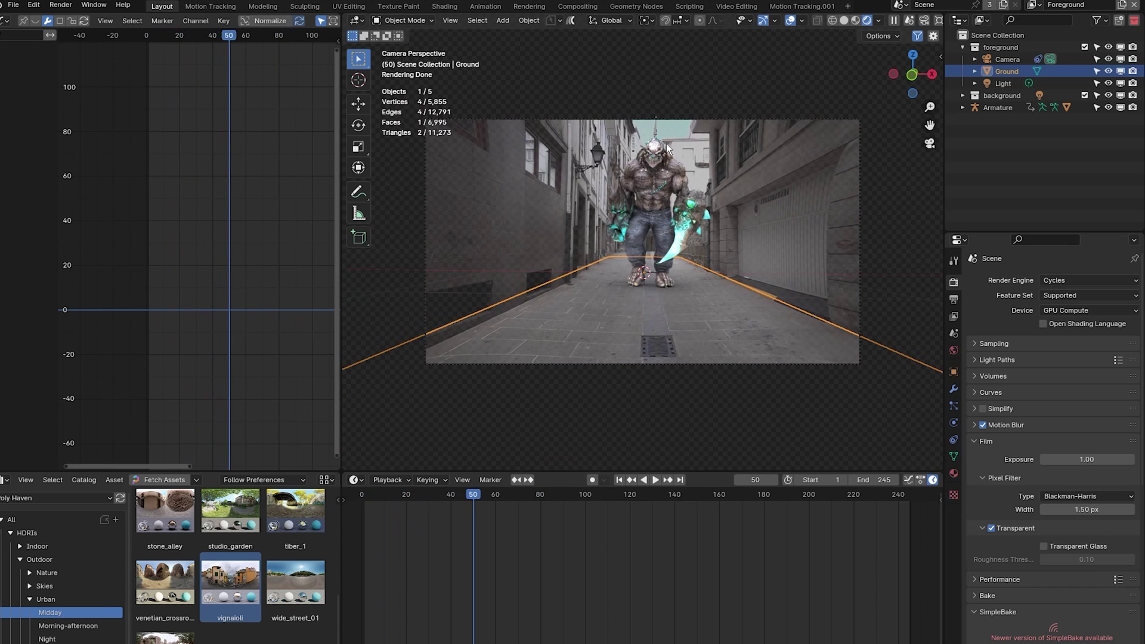
Step: In the Compositing workspace, reposition the output nodes and box-select the Viewer and Composite nodes
click(577, 6)
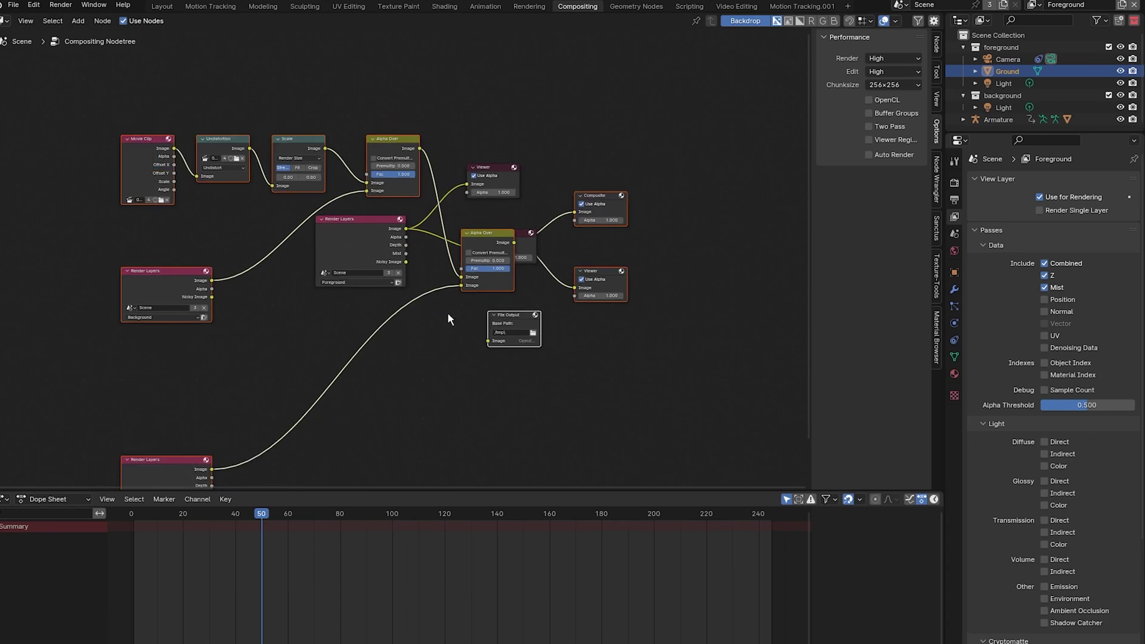
scroll(390, 319, down, 1)
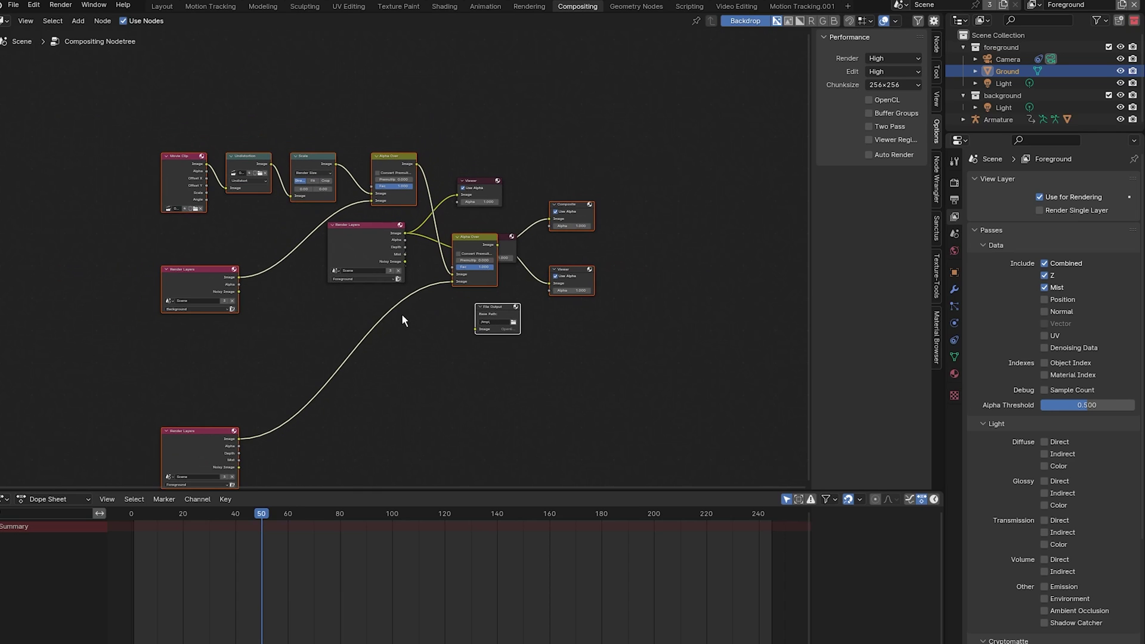
key(g)
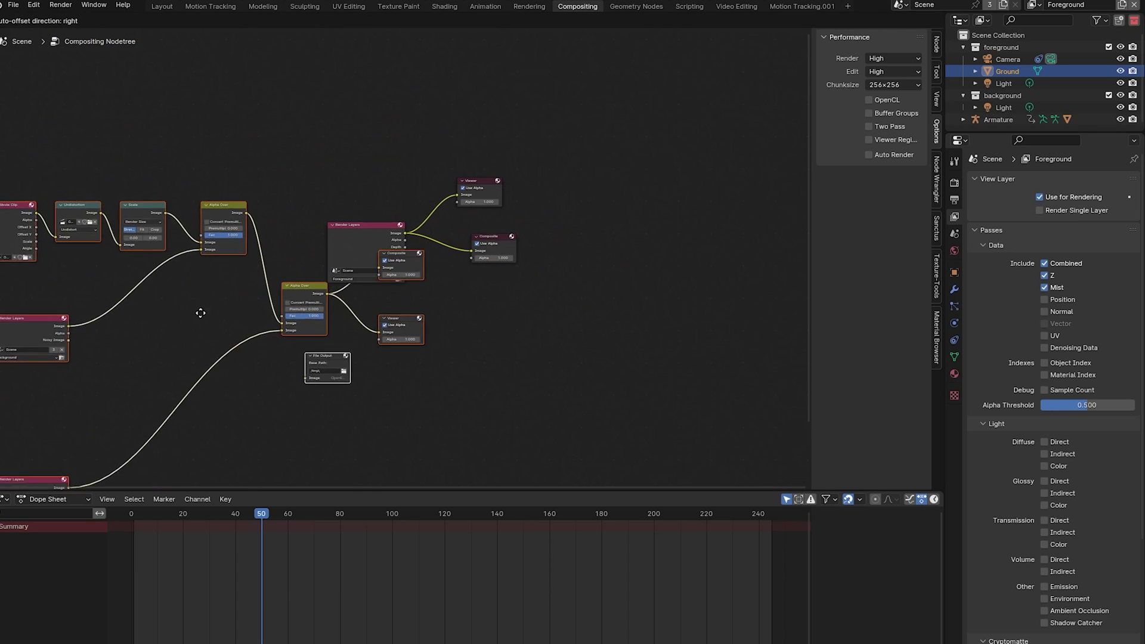
click(243, 358)
drag(355, 155, 508, 258)
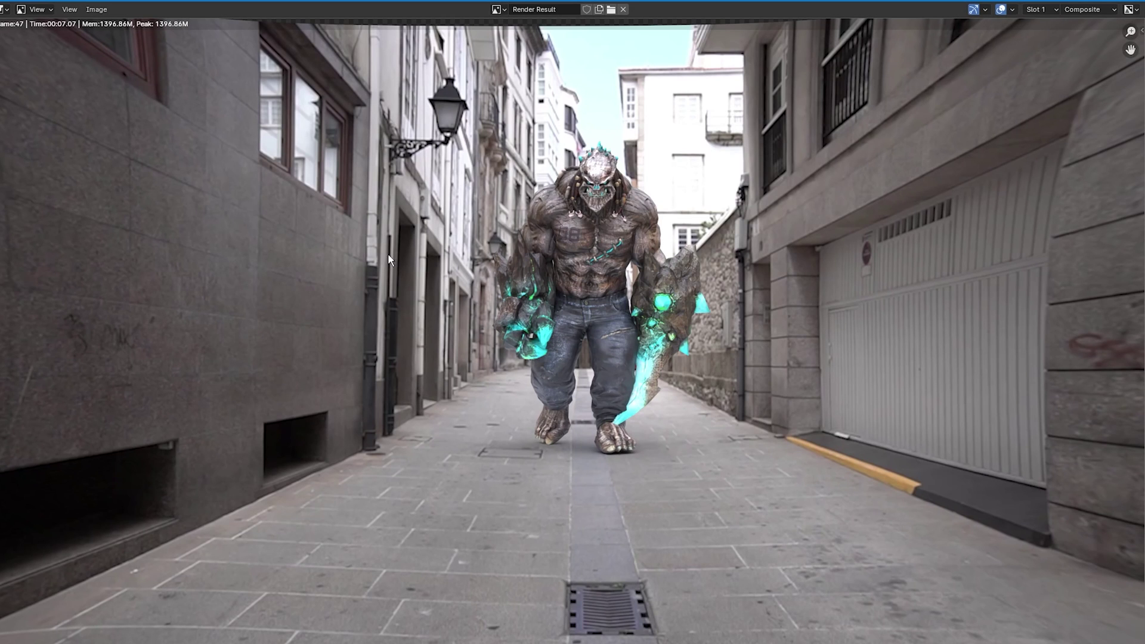
Step: Close the render result and set the Output properties File Format to JPEG
key(Escape)
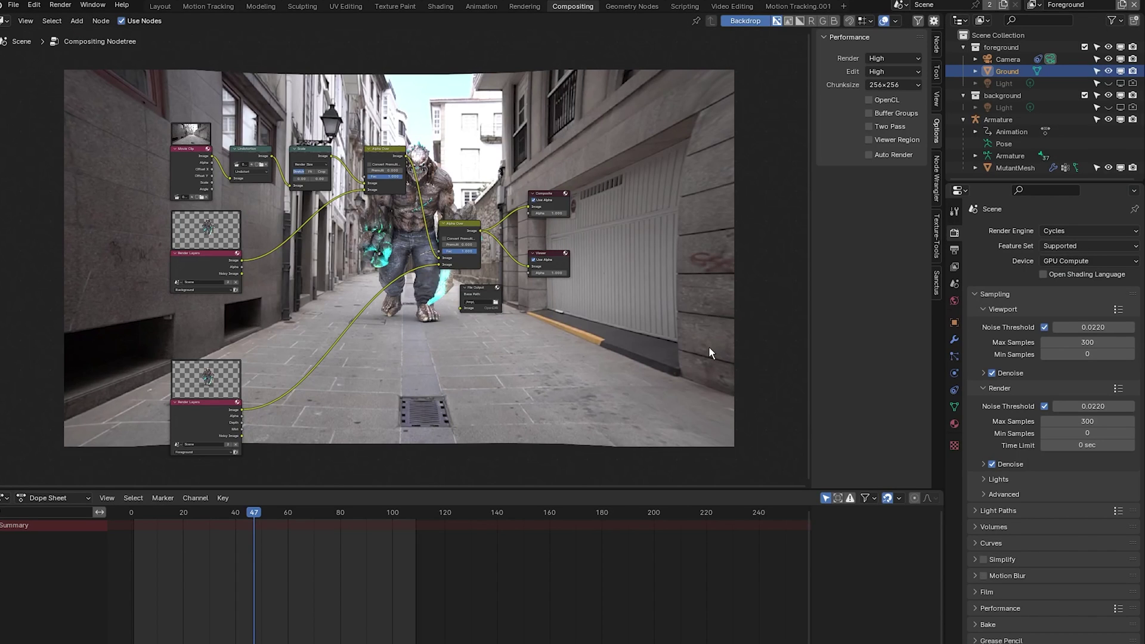
click(955, 250)
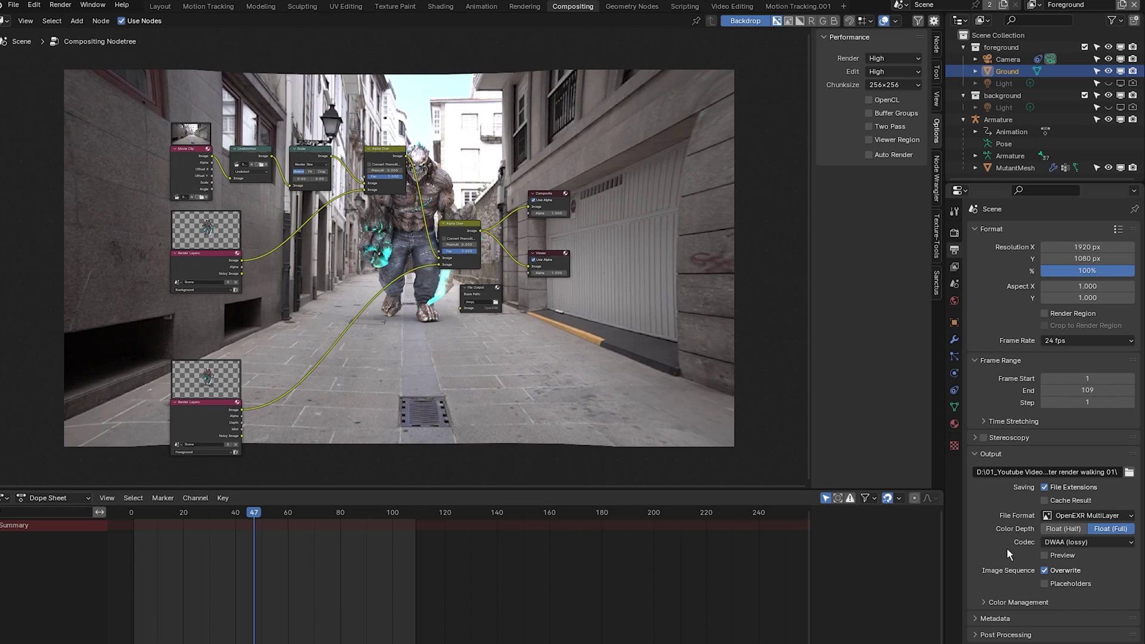
click(1087, 515)
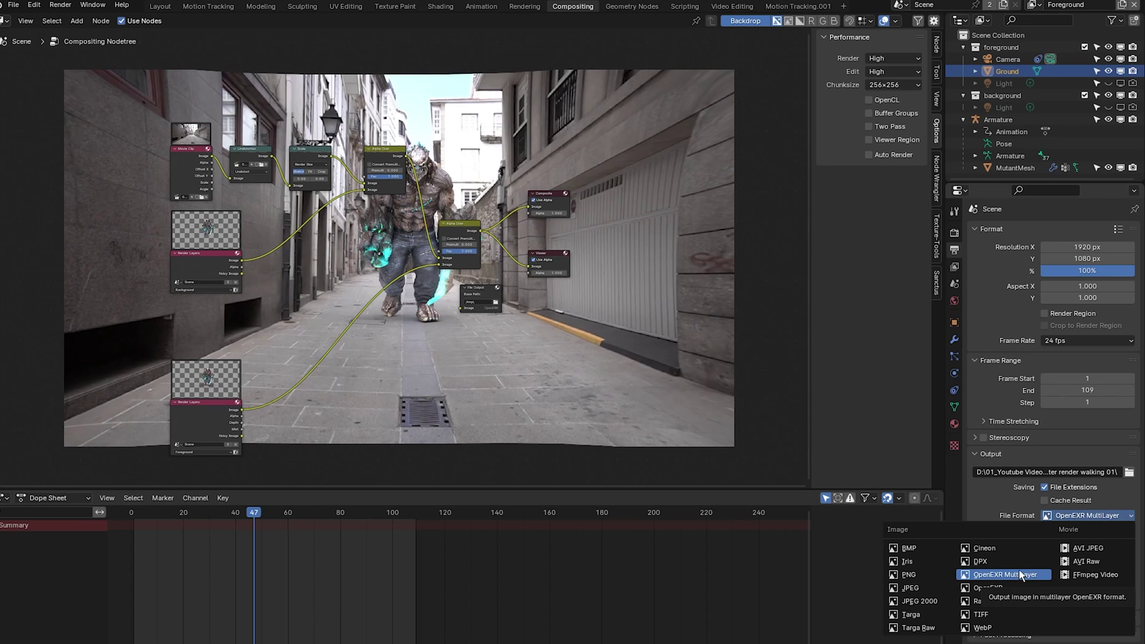
click(928, 592)
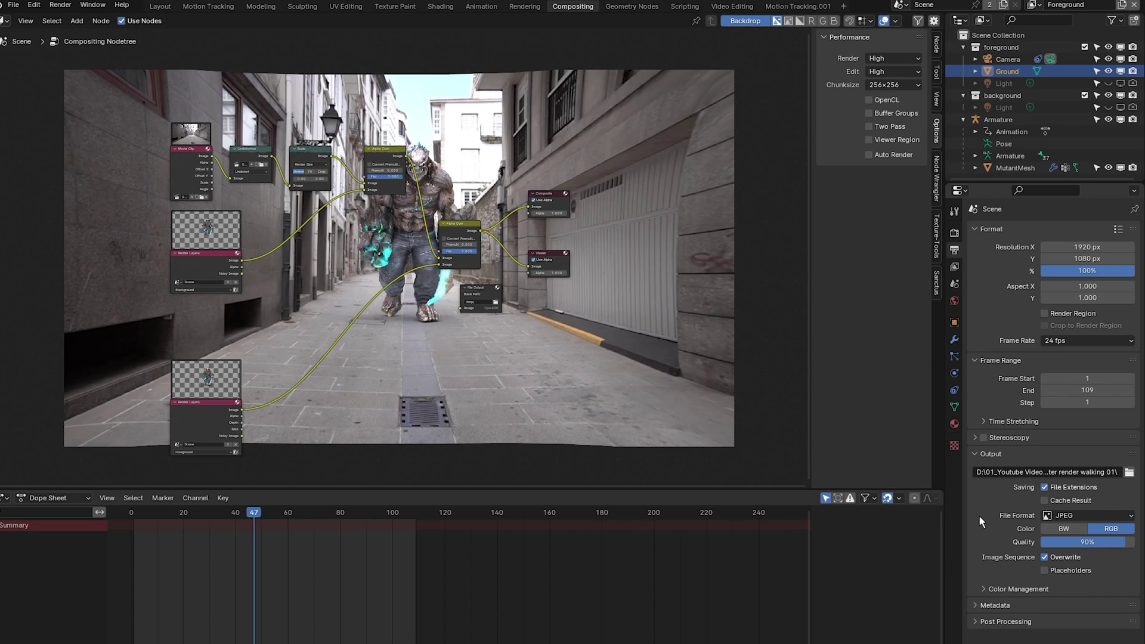
click(60, 5)
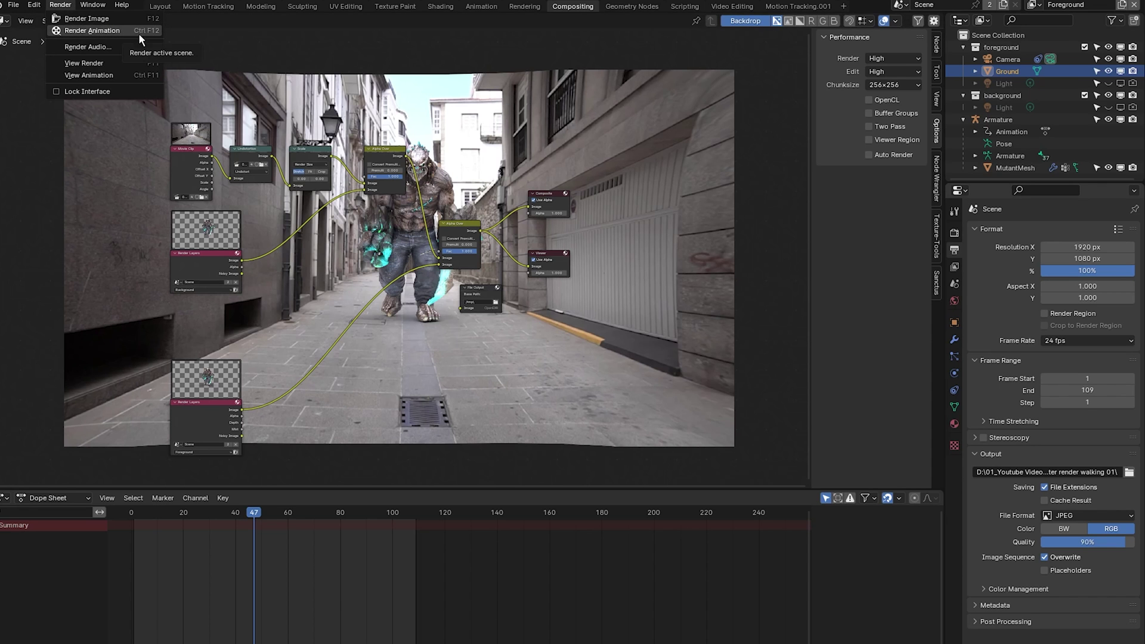